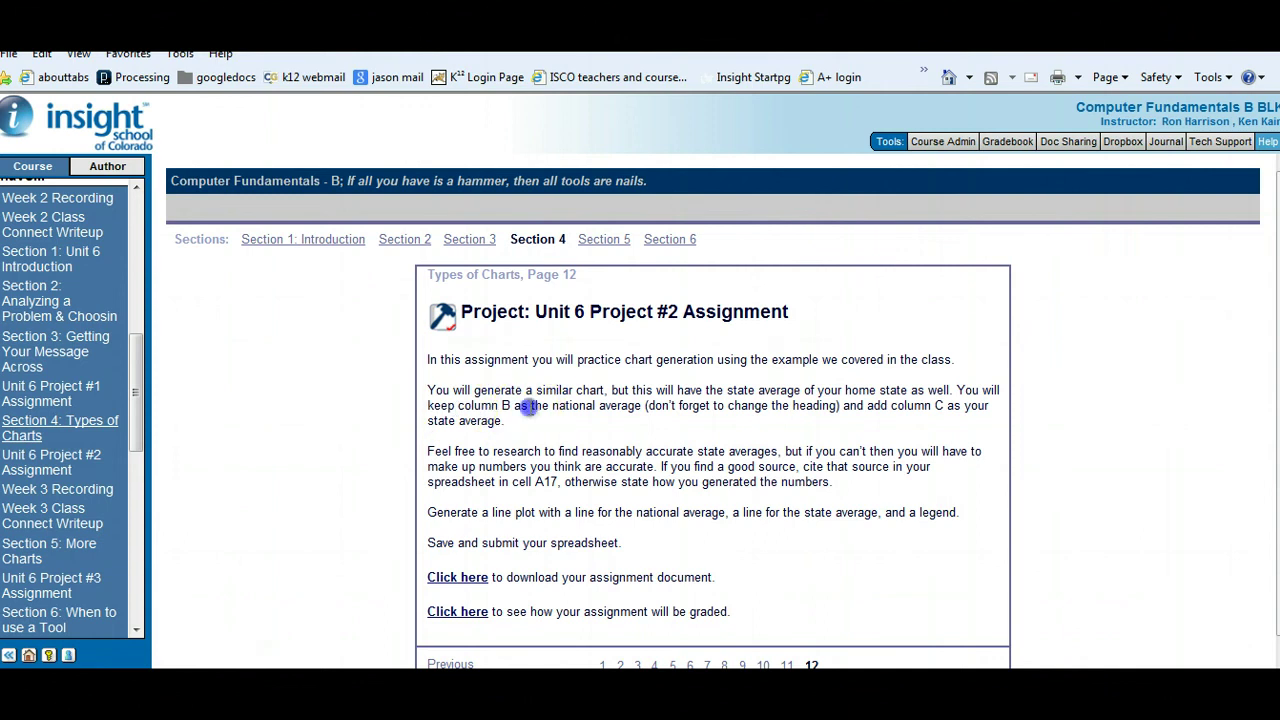
- Read the Unit 6 Project #2 instructions on the national and state average columns, source citation, line plot with legend, and submission
drag(530, 405, 636, 404)
click(658, 424)
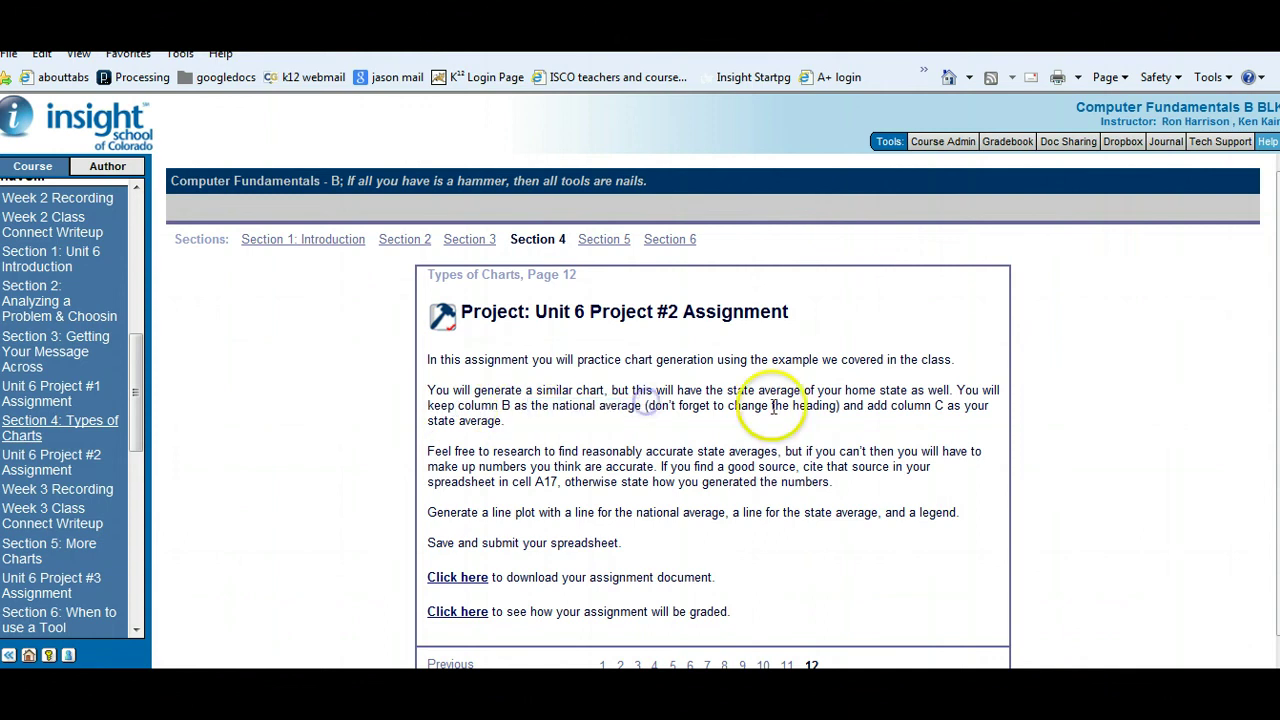
drag(868, 405, 945, 425)
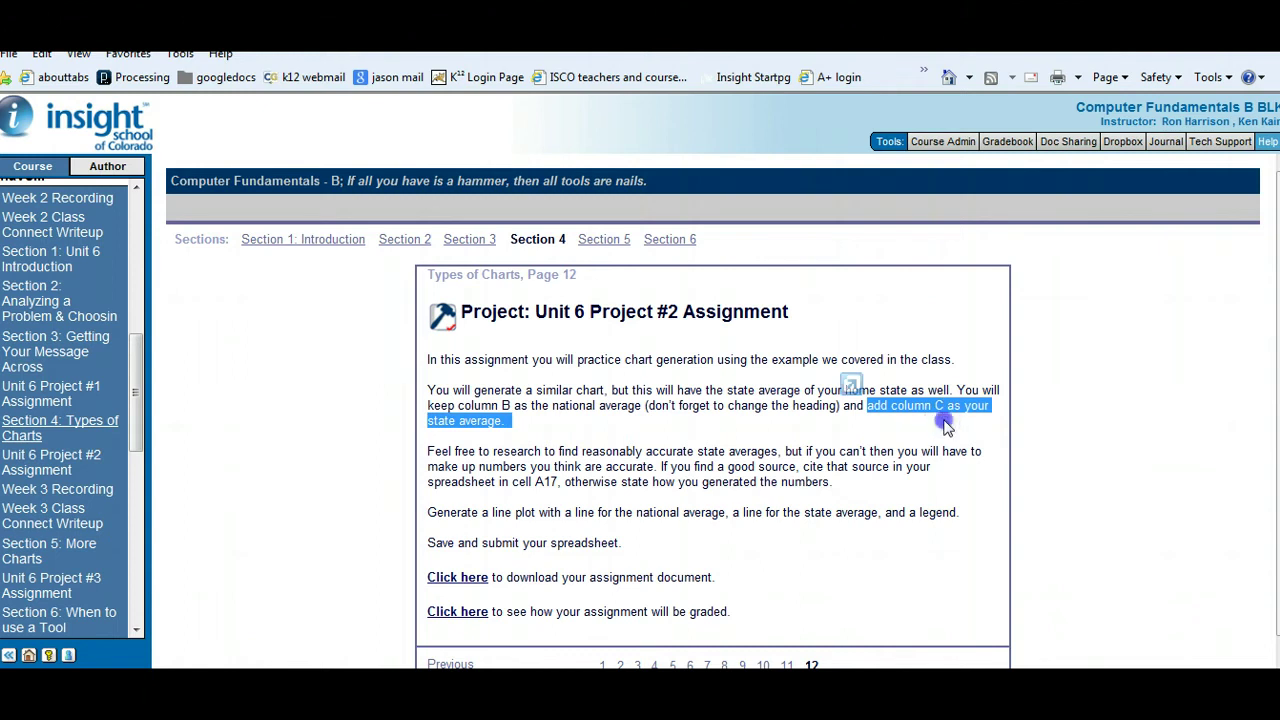
click(945, 425)
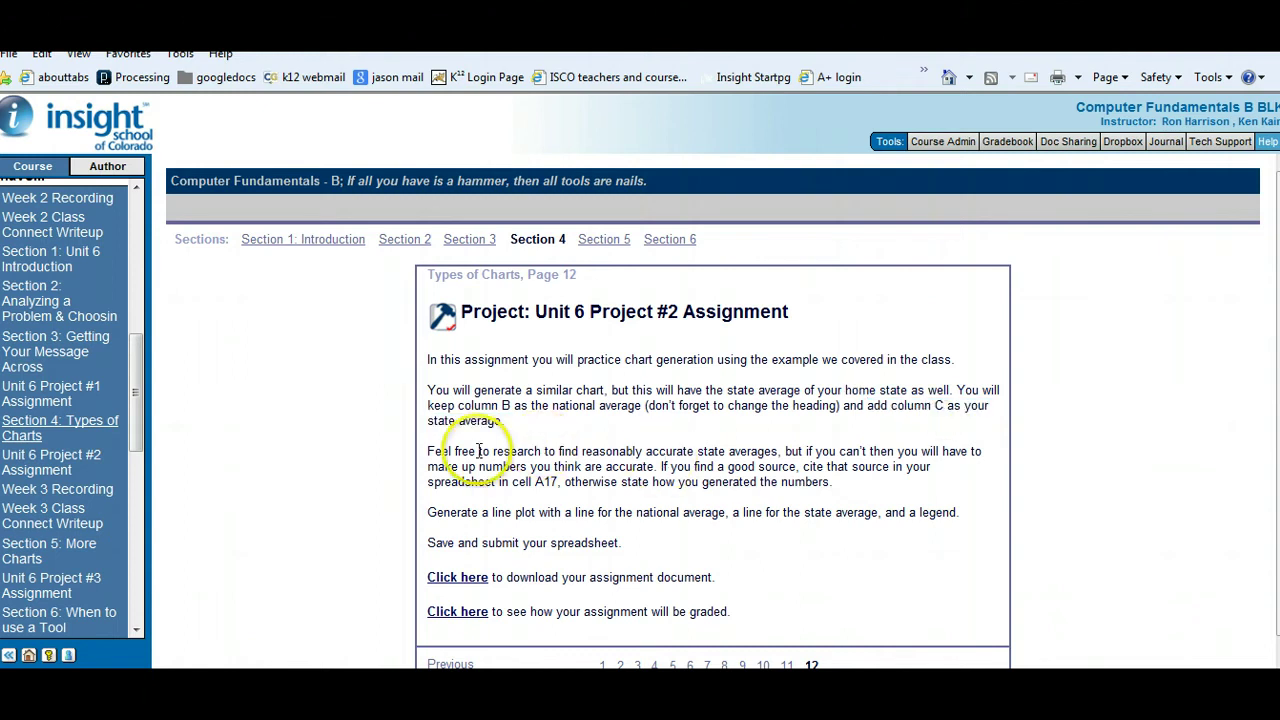
drag(478, 451, 722, 451)
click(722, 451)
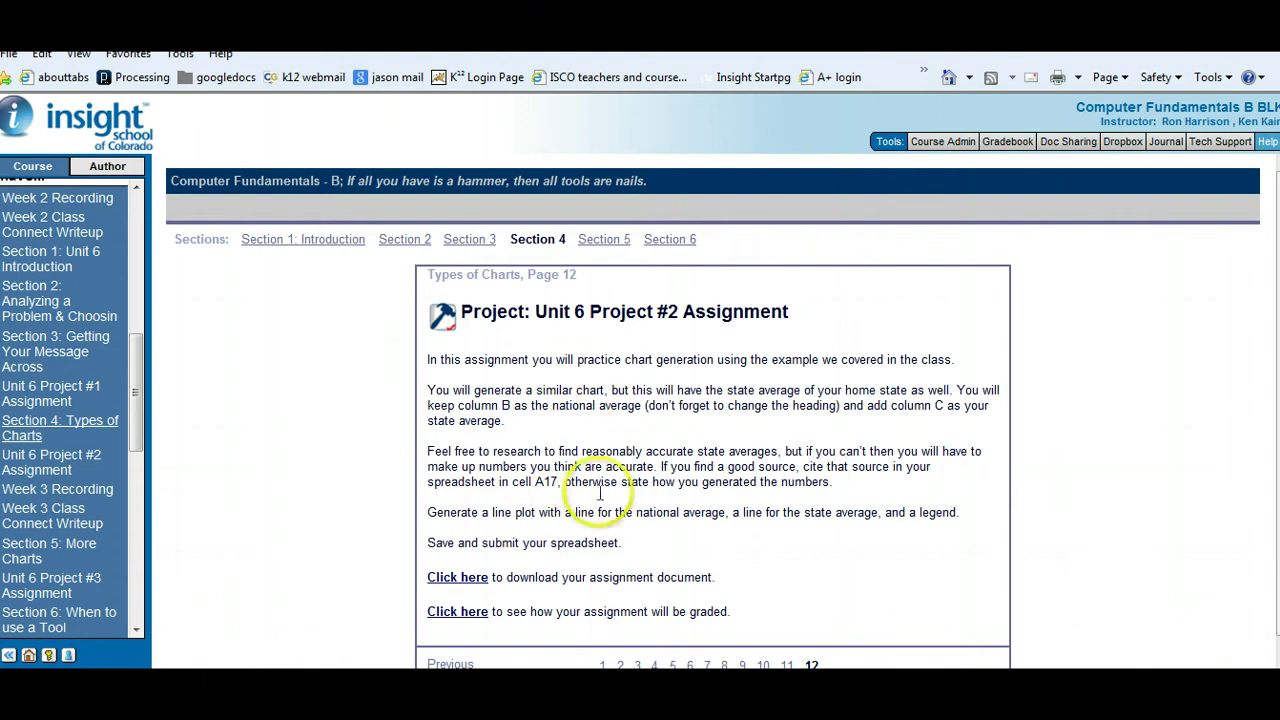
click(481, 514)
drag(481, 514, 960, 520)
click(690, 516)
click(853, 510)
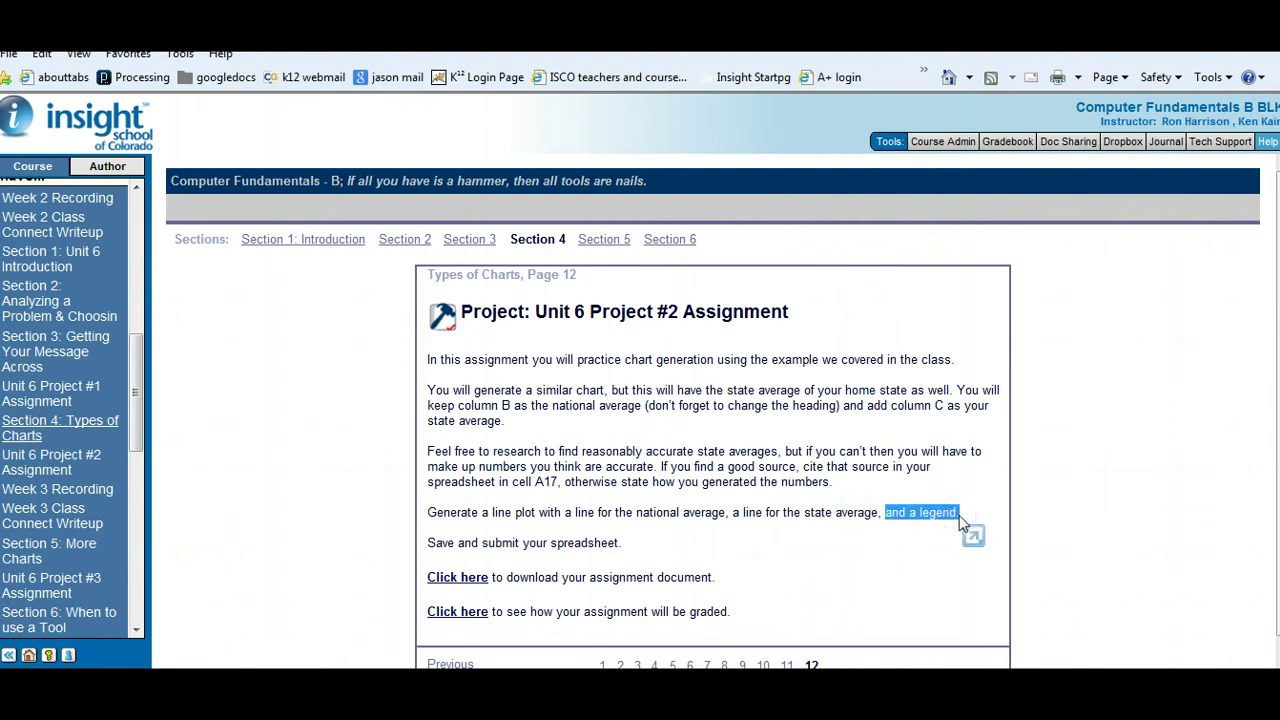
click(615, 540)
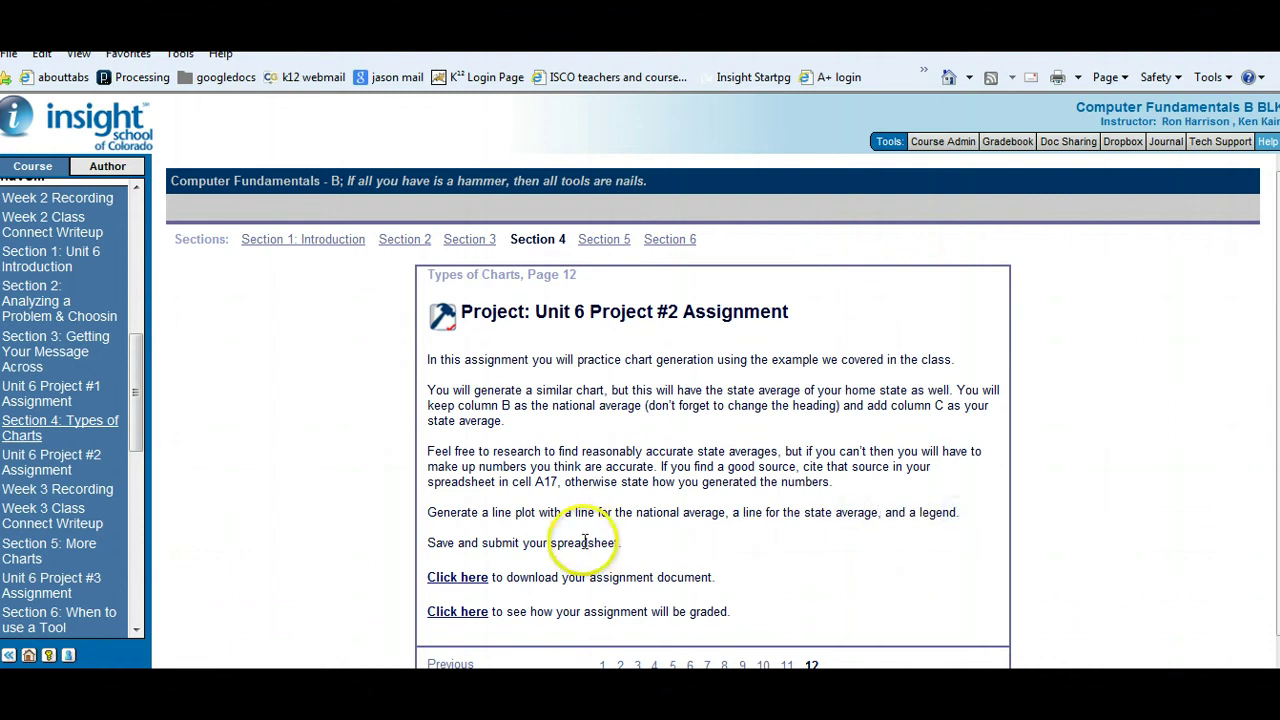
click(779, 398)
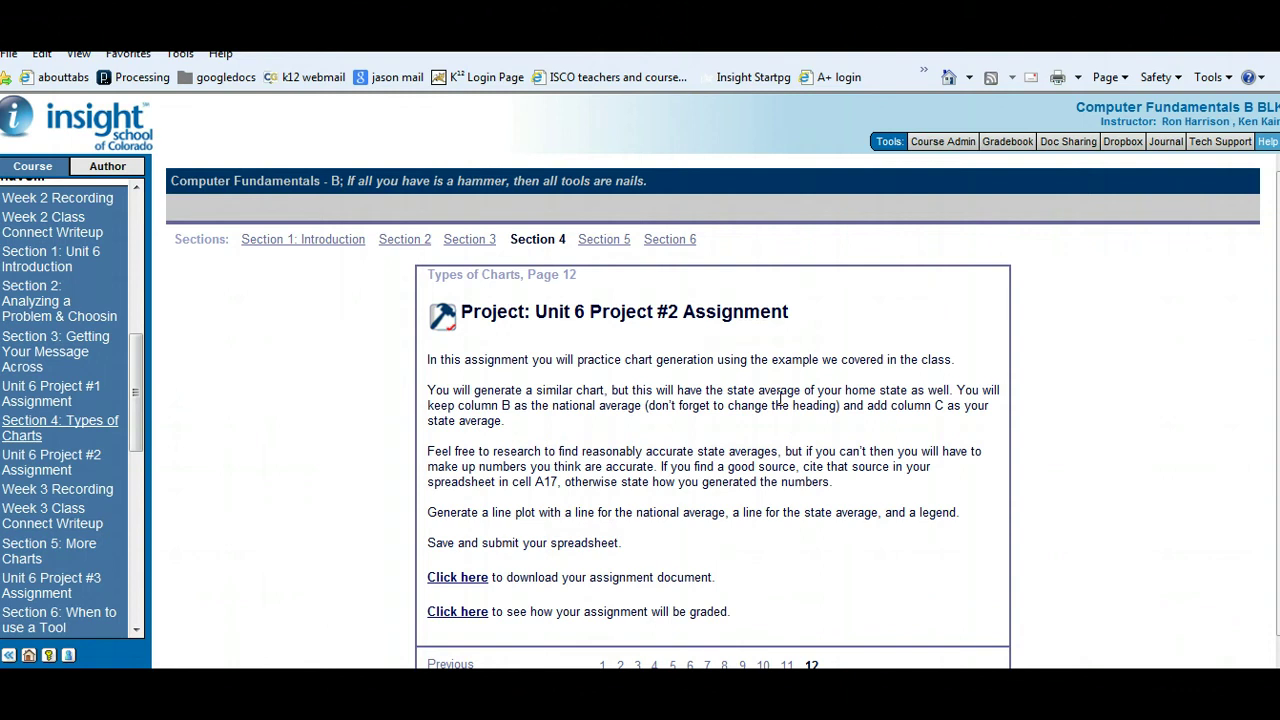
- Open the downloadable assignment document ITT01-152.64818.doc in Word and review its grading rubric criteria and points
click(466, 580)
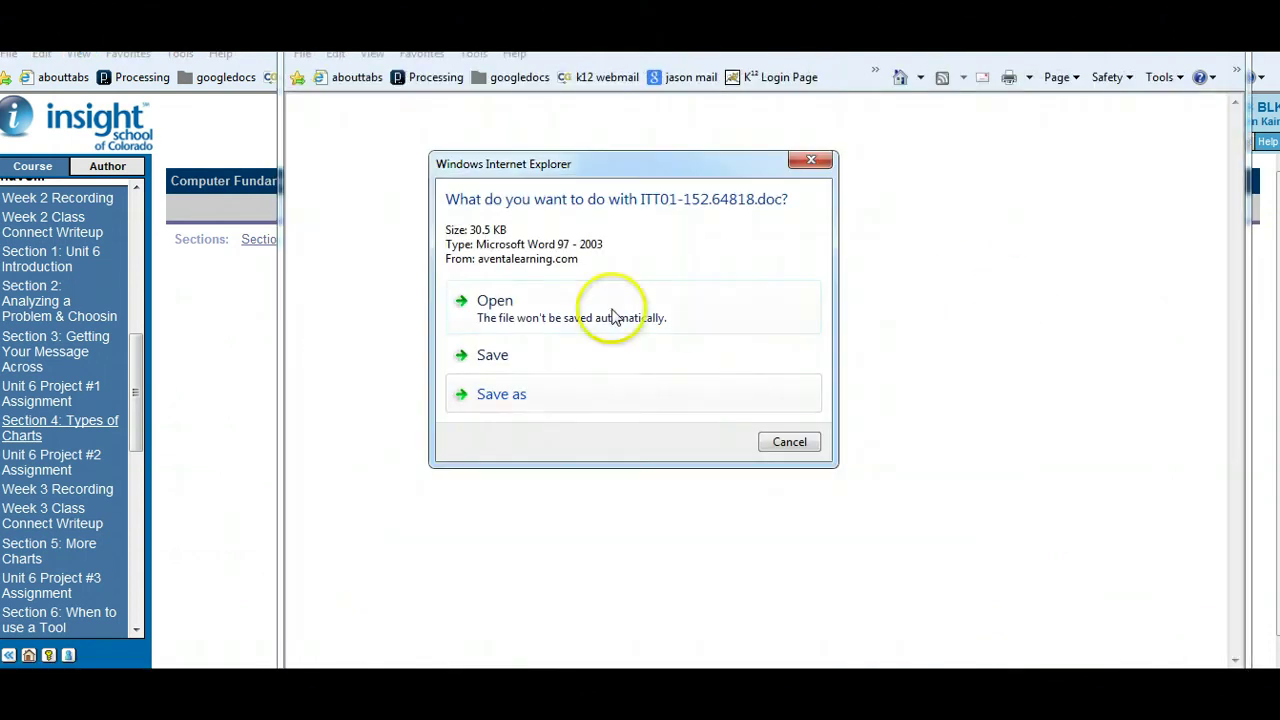
click(540, 320)
click(1080, 335)
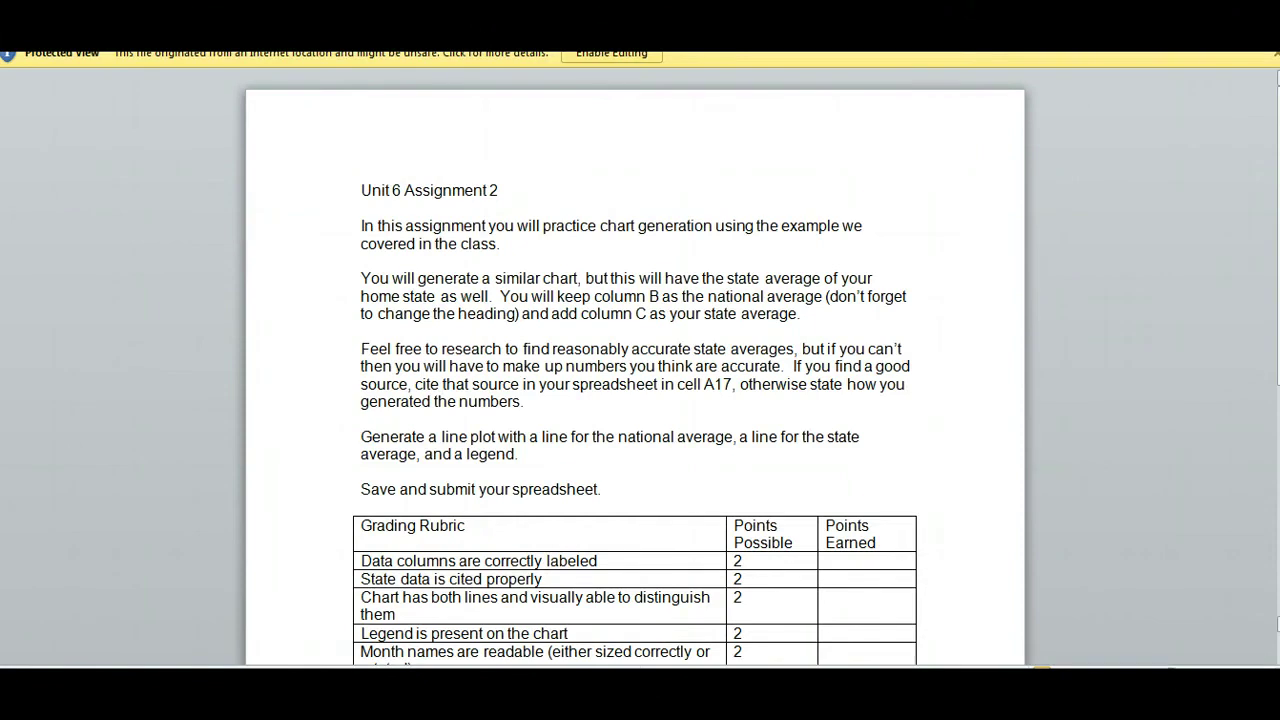
scroll(635, 370, down, 2)
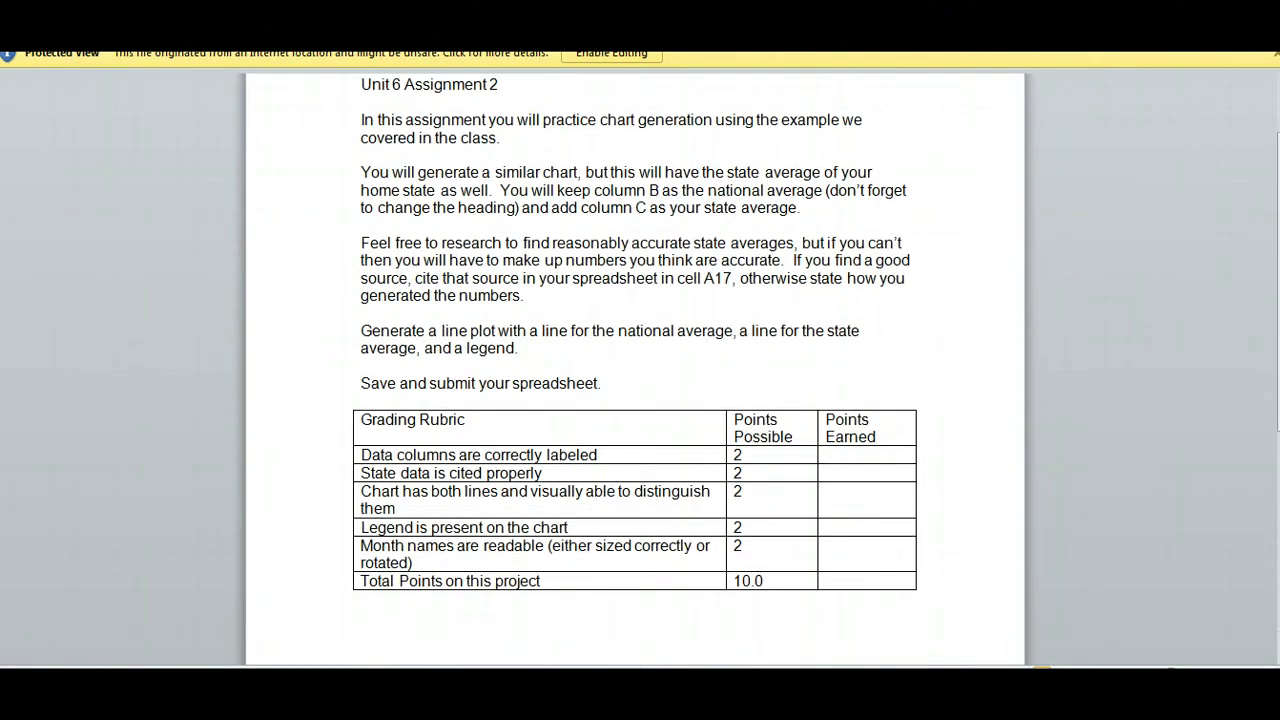
drag(361, 455, 617, 590)
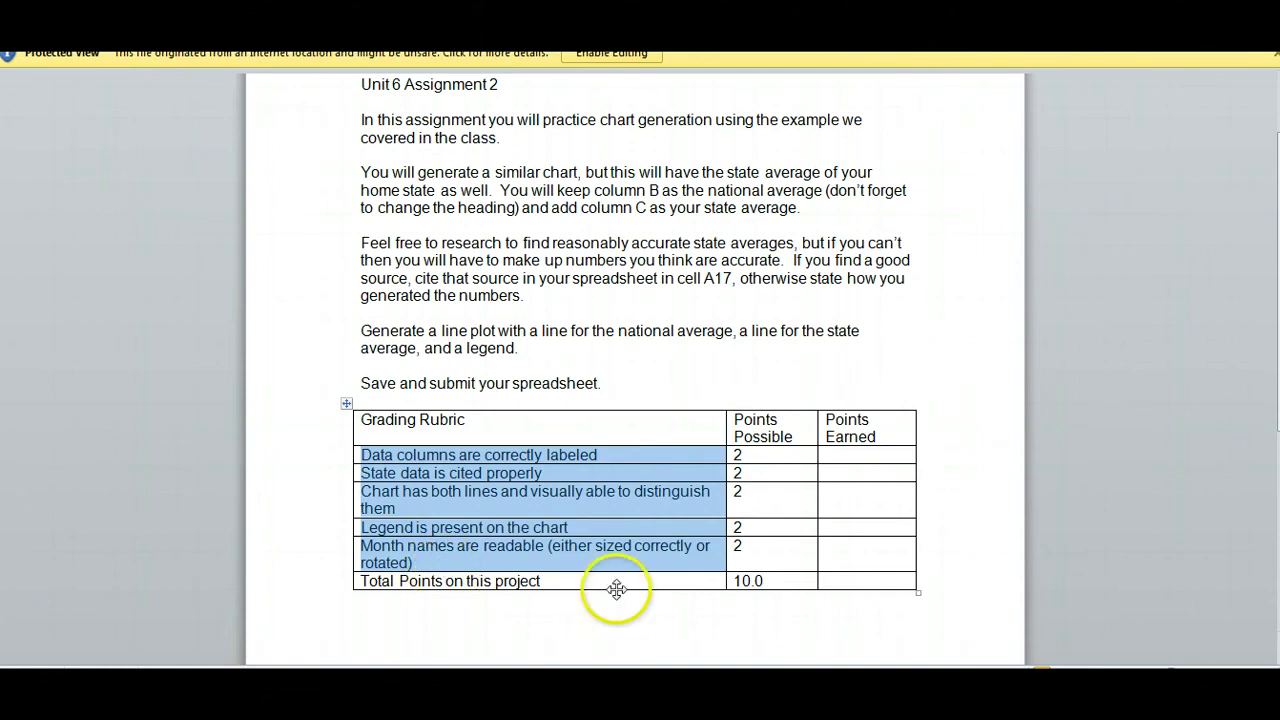
click(756, 581)
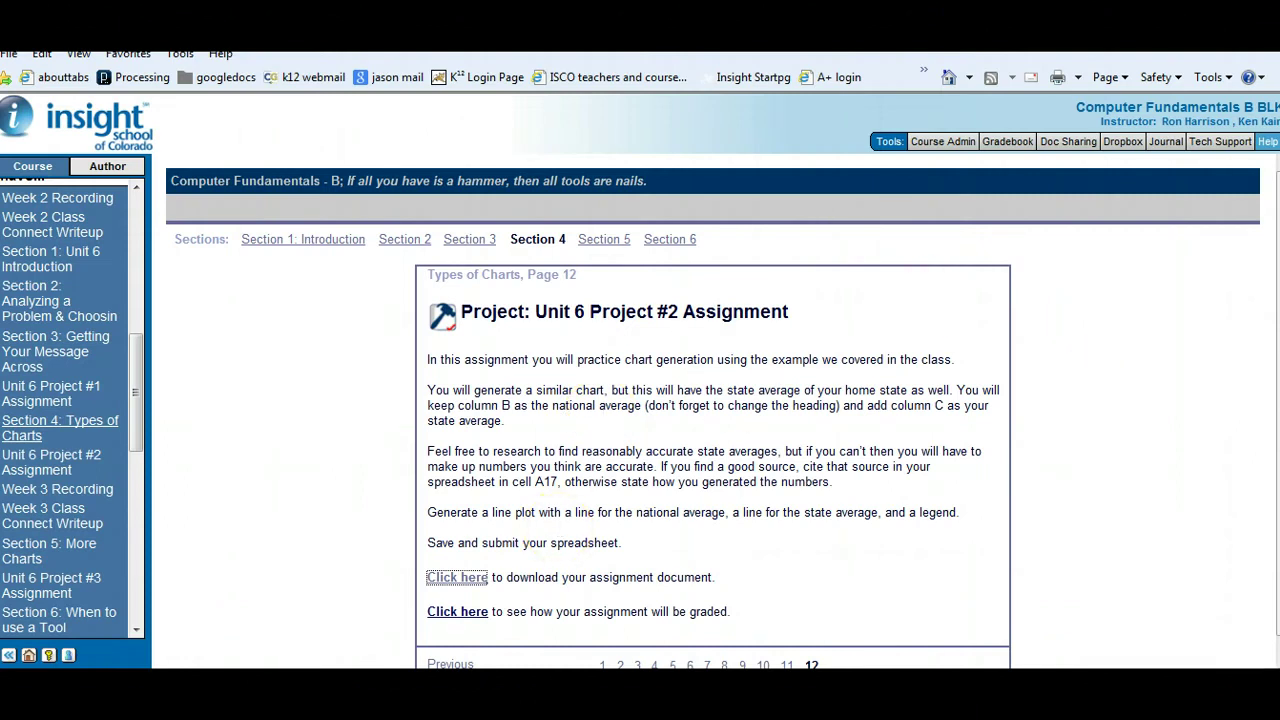
- Go to page 3 of Types of Charts in the course and continue to the page 4 example of headings and data space
scroll(723, 411, down, 1)
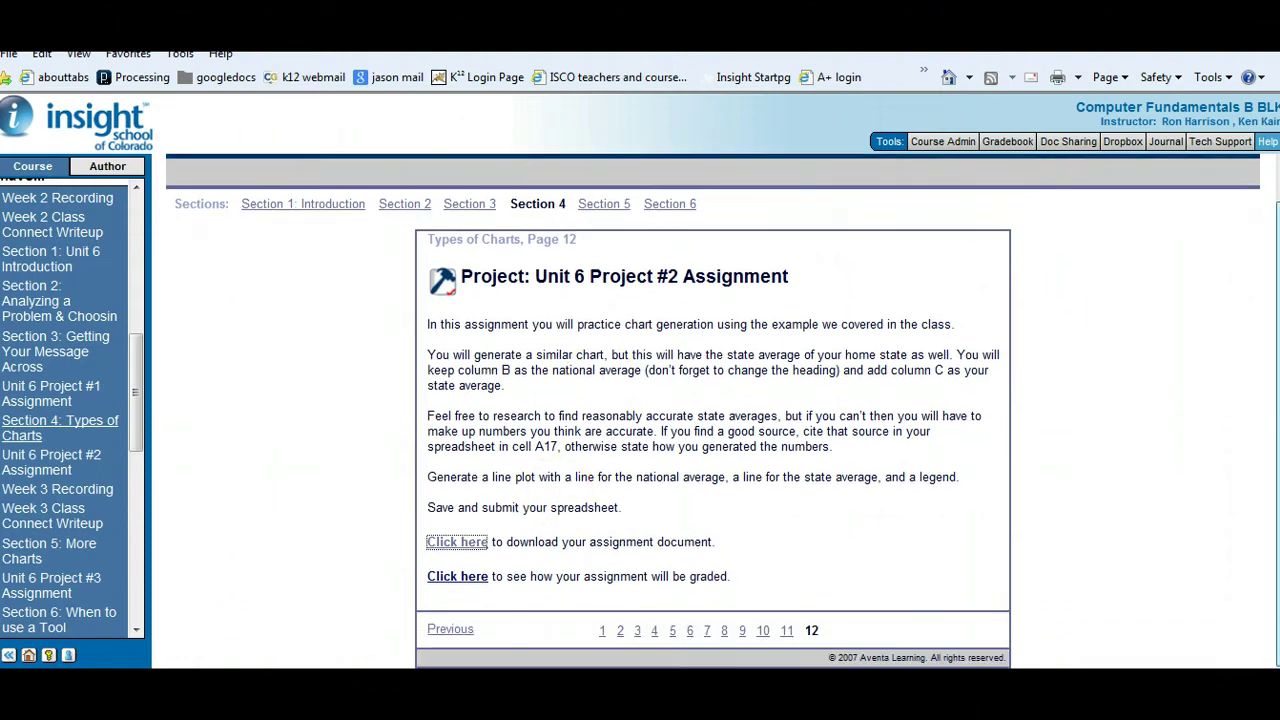
click(637, 631)
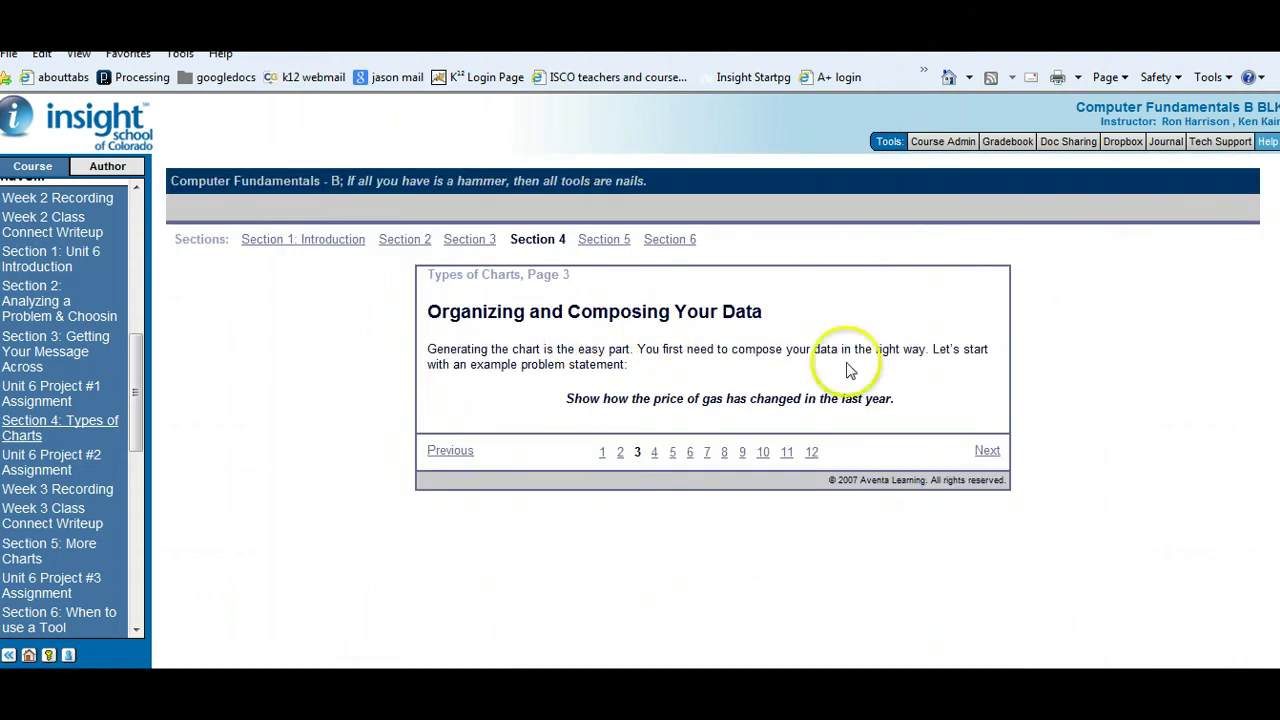
click(987, 453)
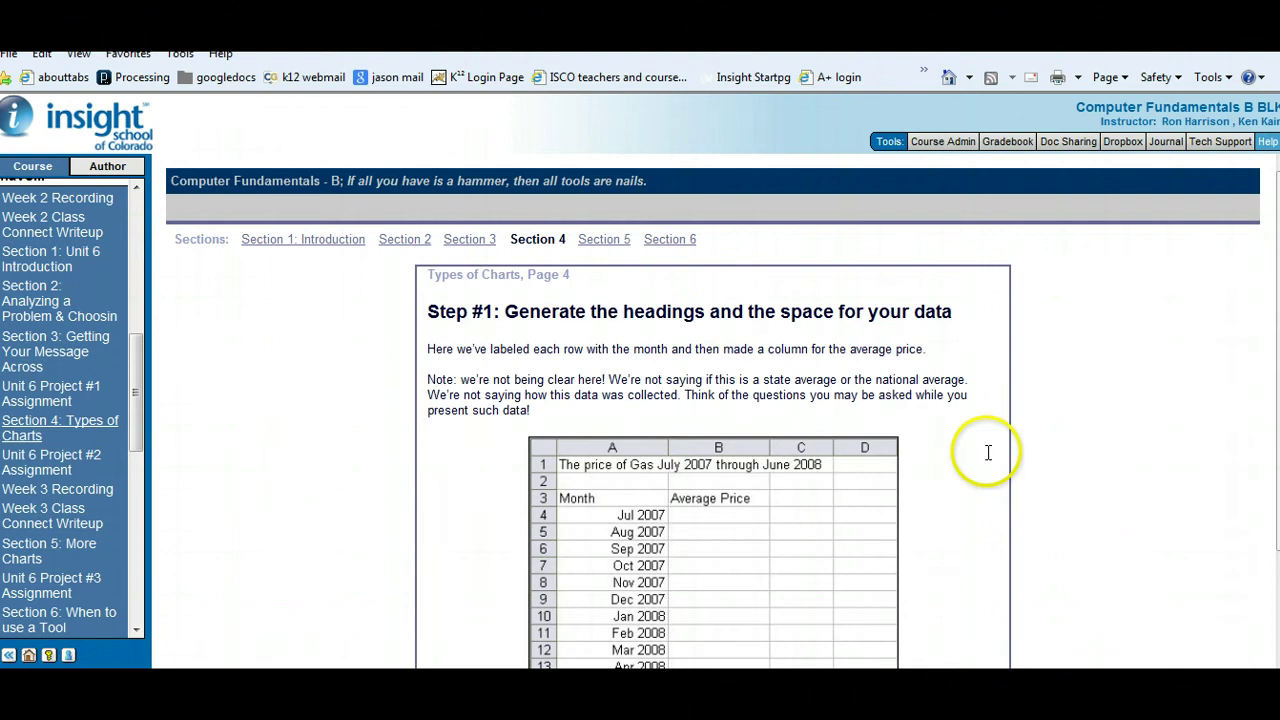
scroll(713, 412, down, 2)
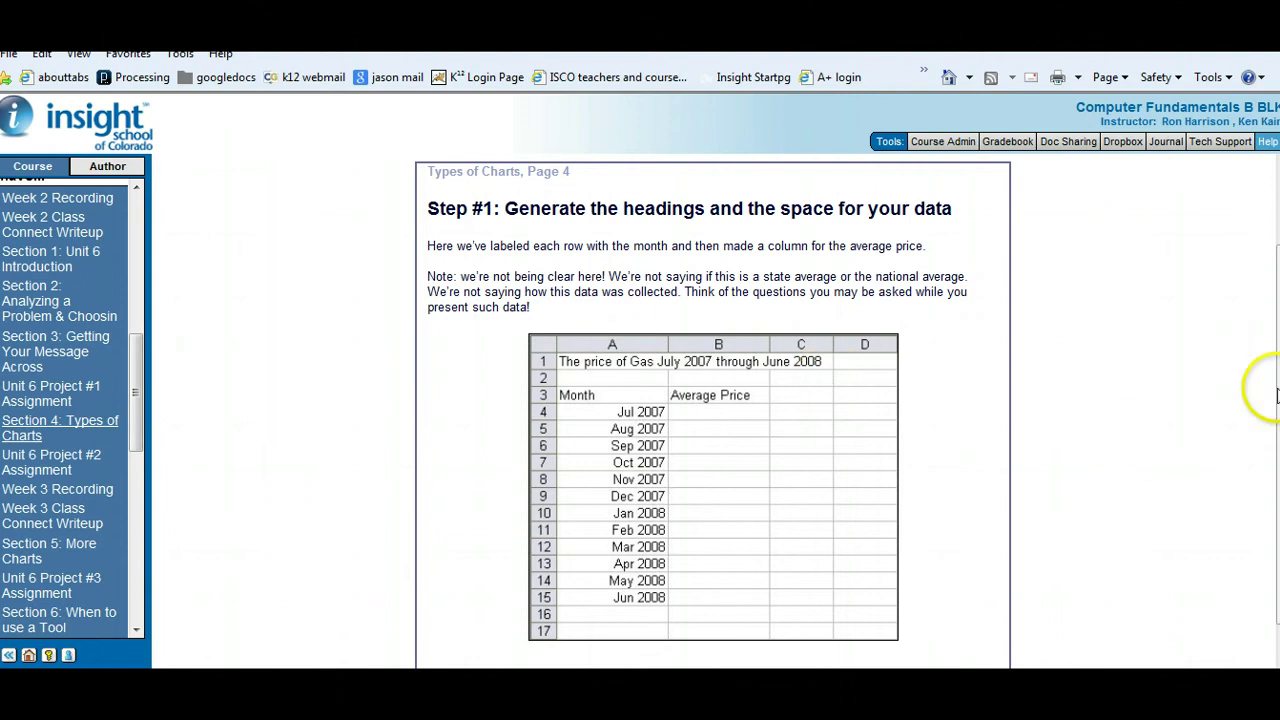
scroll(713, 420, down, 1)
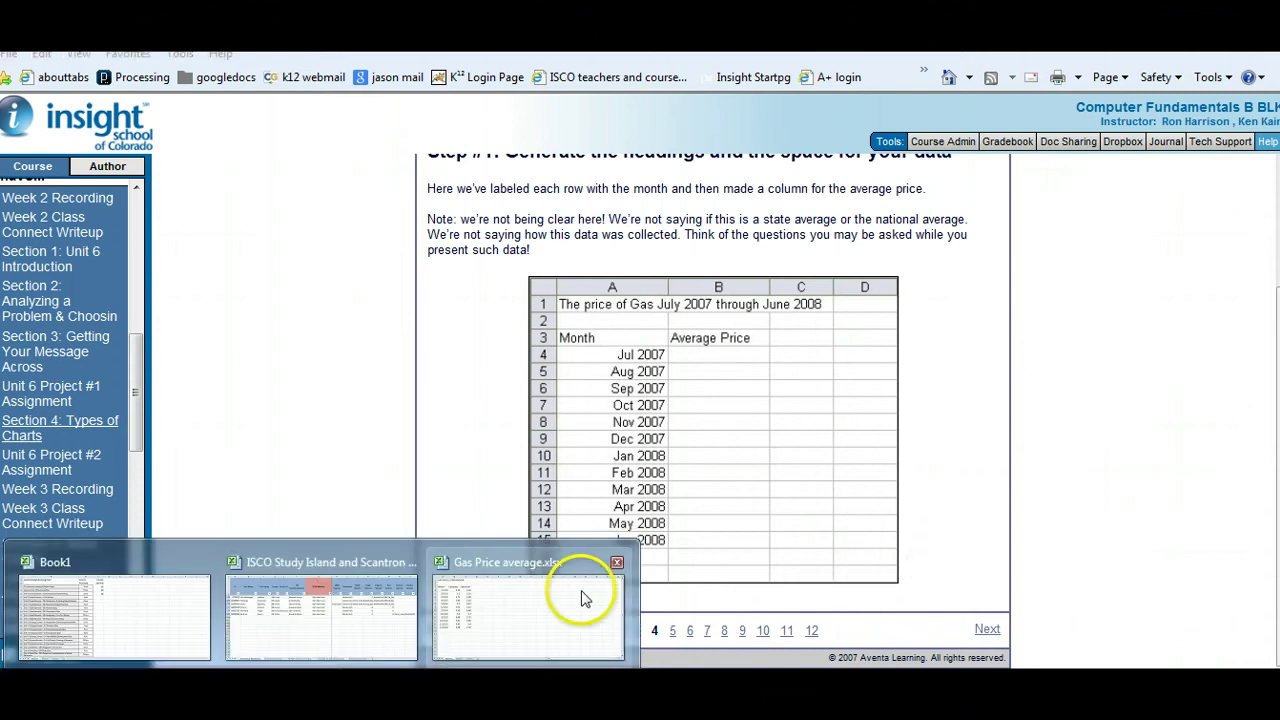
- Switch to the Gas Price average workbook in Excel and swap the price columns, placing National in B3:B15 and Colorado in C3:C15
click(586, 603)
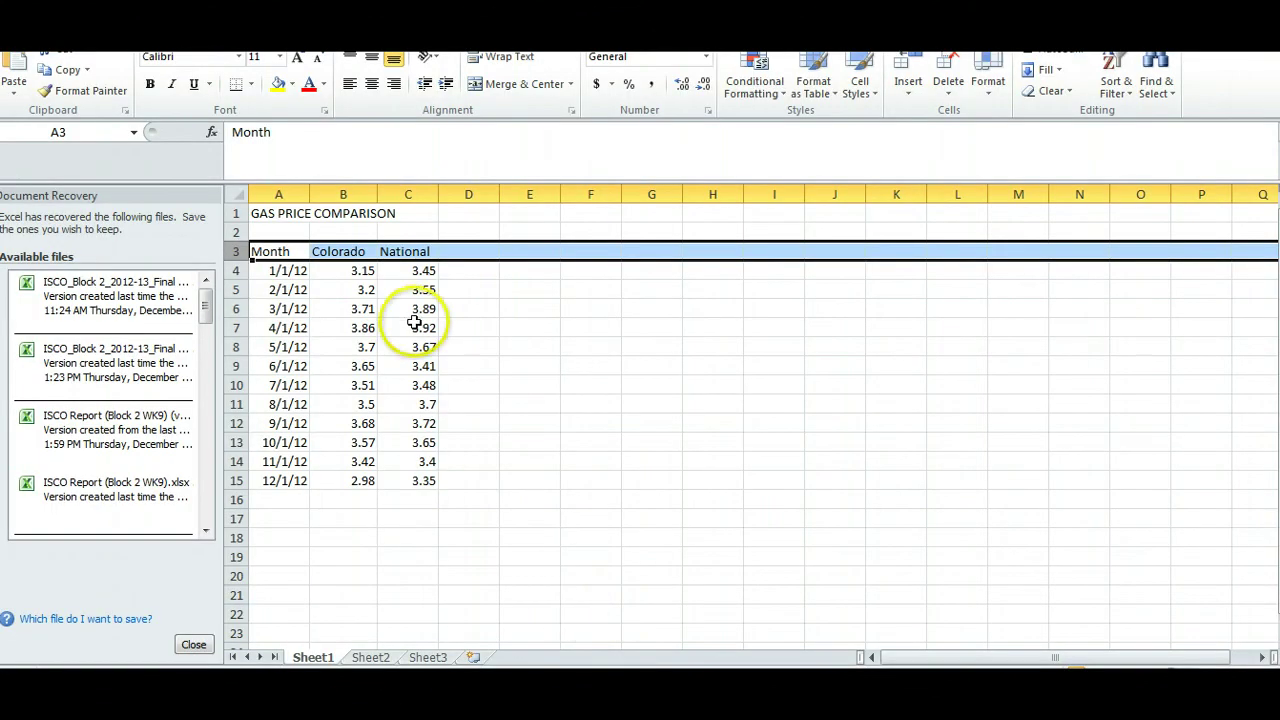
click(270, 252)
drag(270, 252, 268, 494)
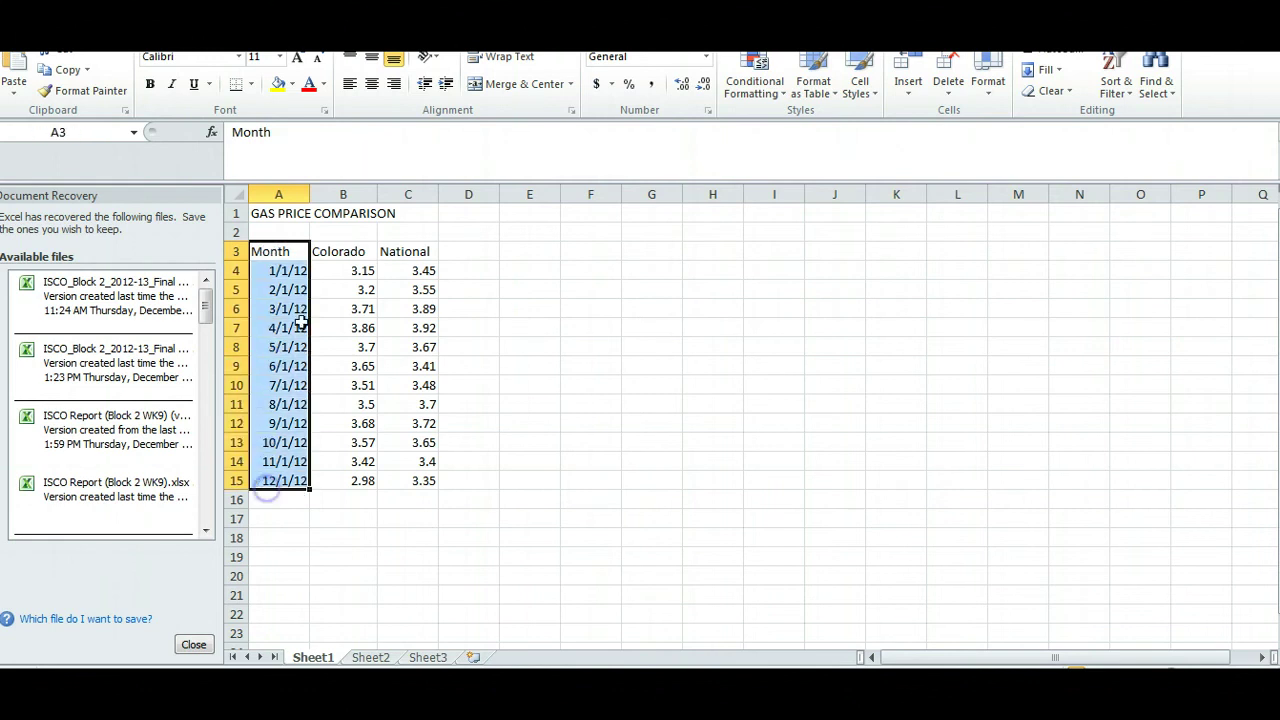
click(275, 212)
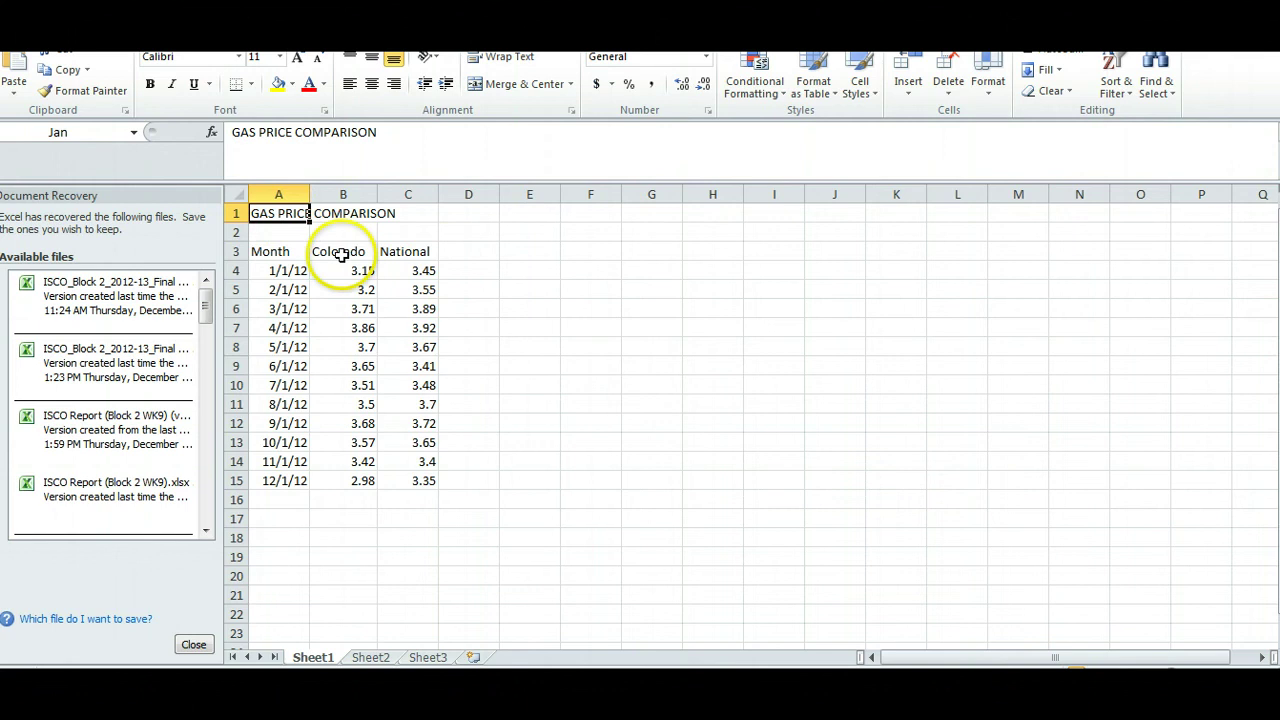
drag(342, 254, 358, 481)
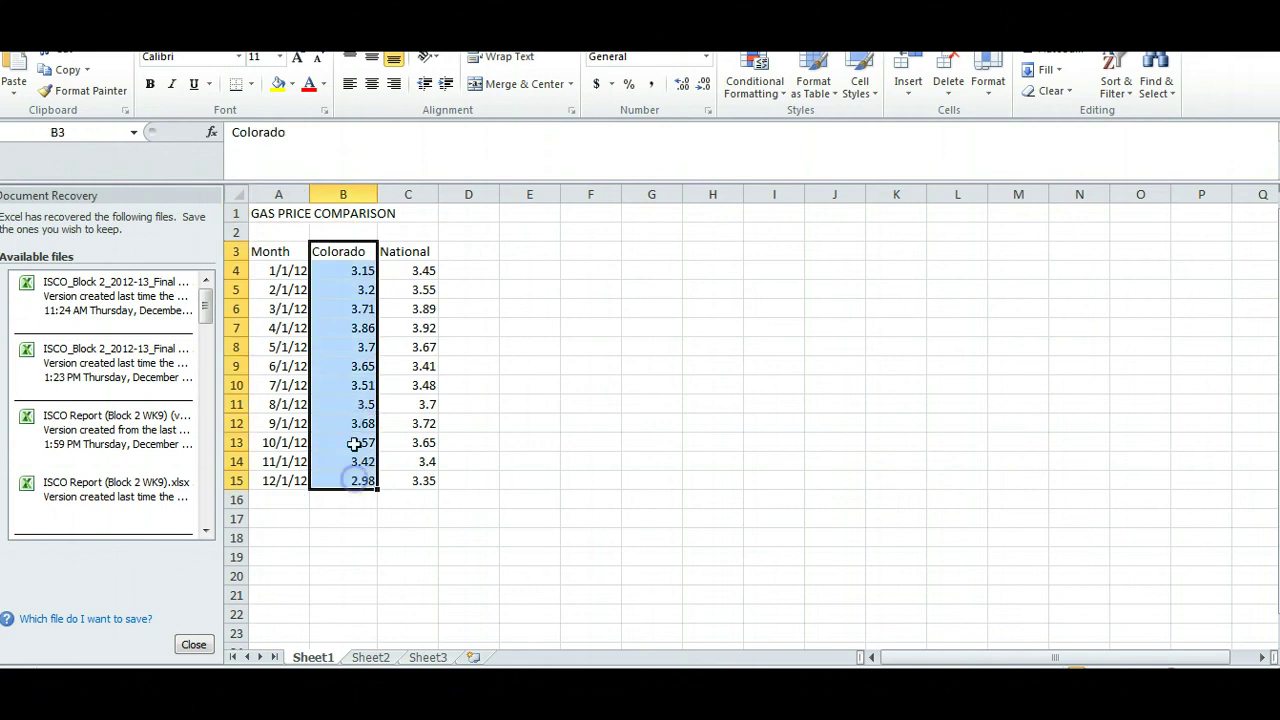
drag(358, 243, 417, 478)
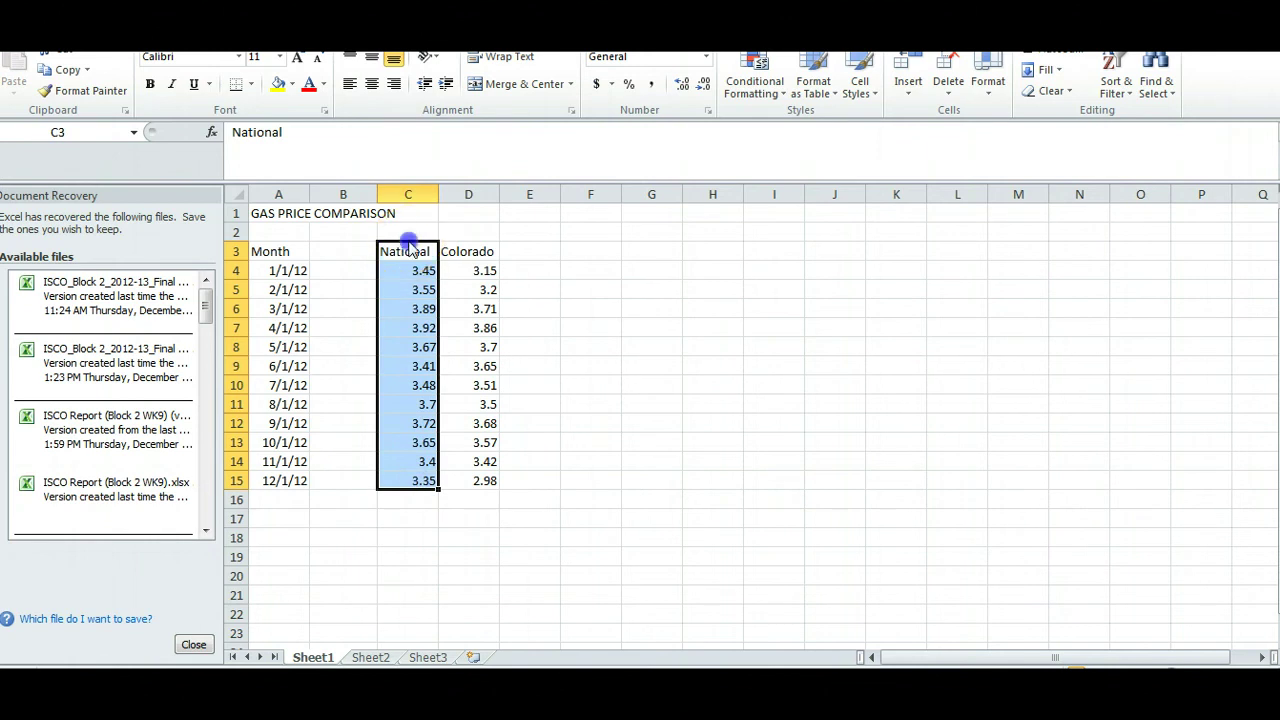
drag(412, 245, 366, 251)
drag(466, 251, 453, 483)
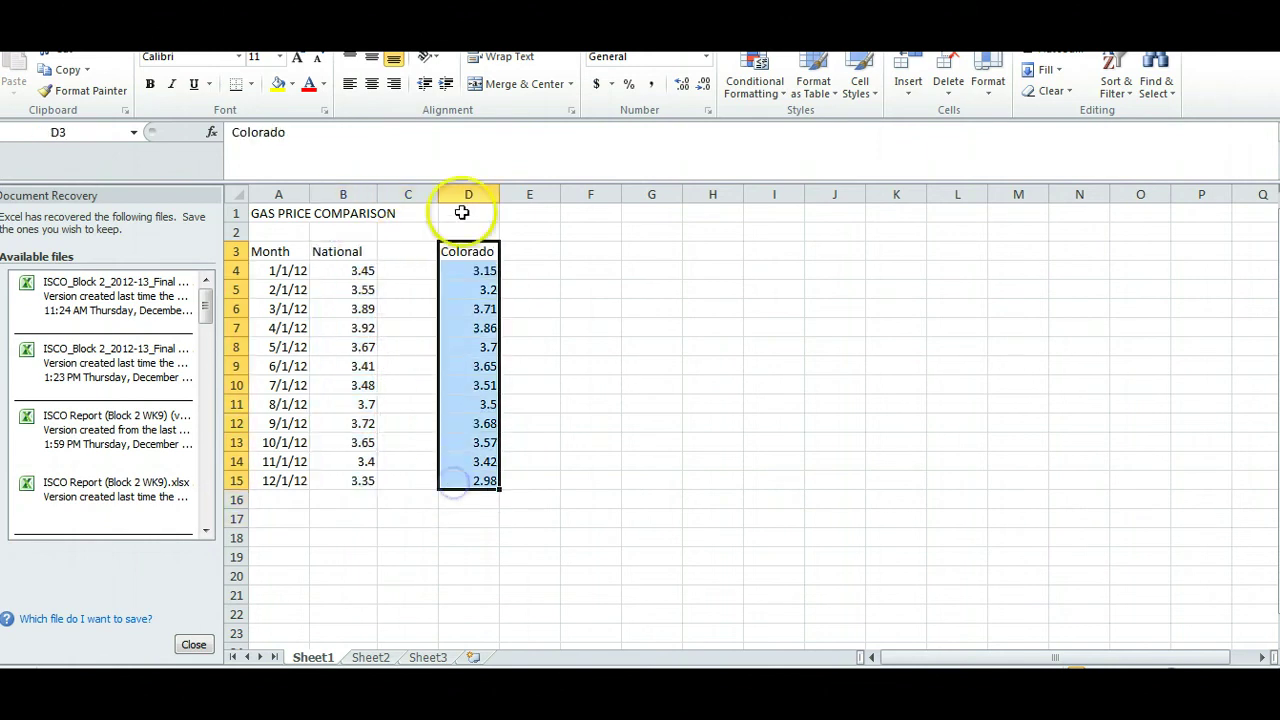
drag(466, 243, 411, 250)
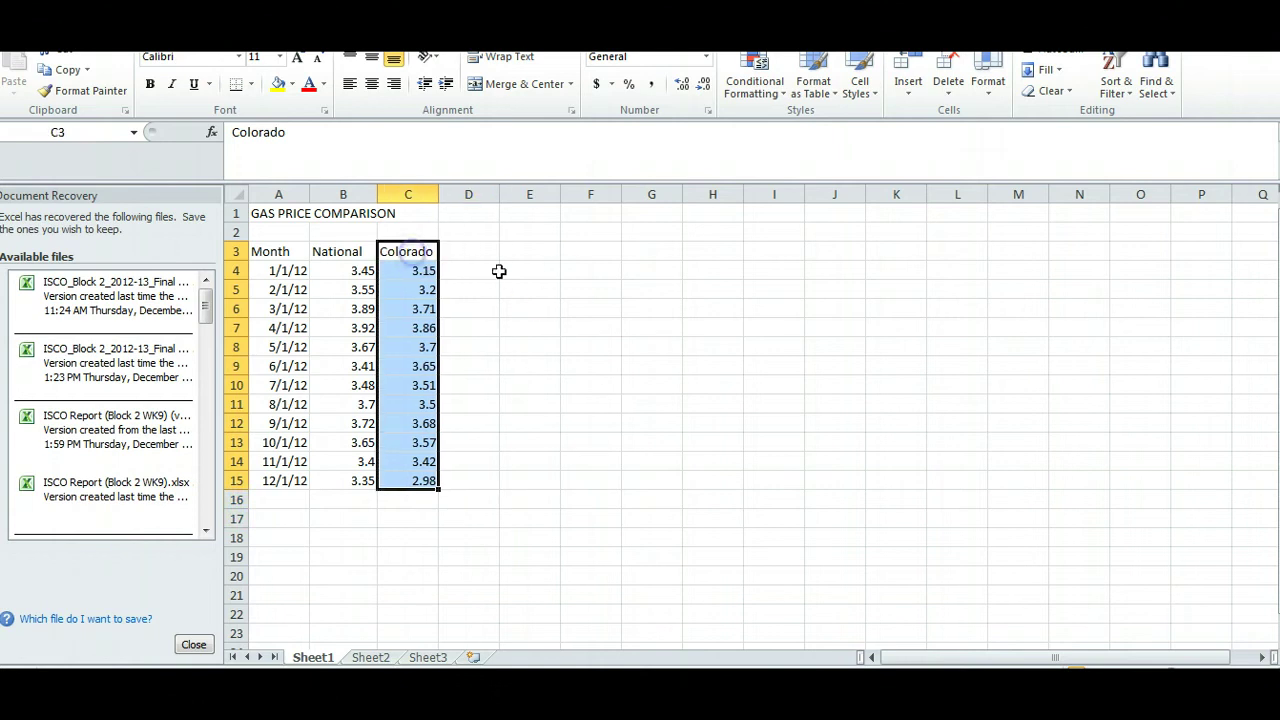
click(600, 289)
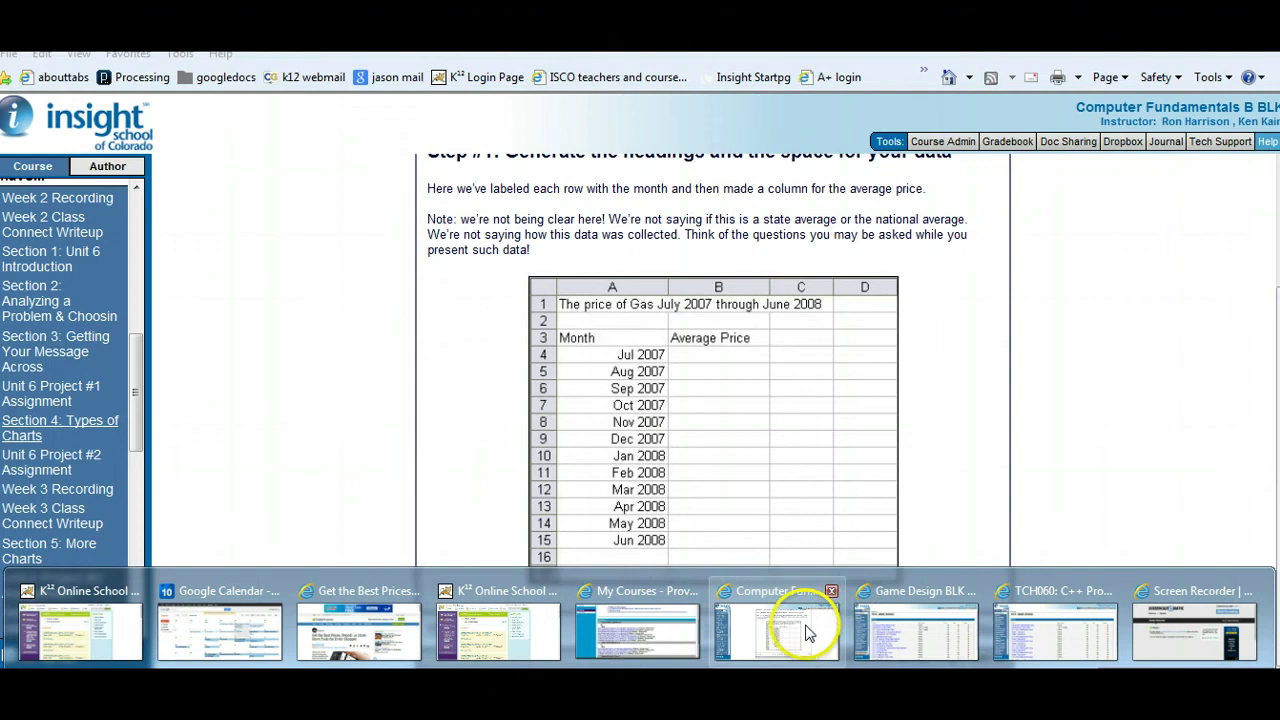
- Return to the course in the browser and review Step #2 on entering data and Step #3 on starting the chart wizard
click(808, 632)
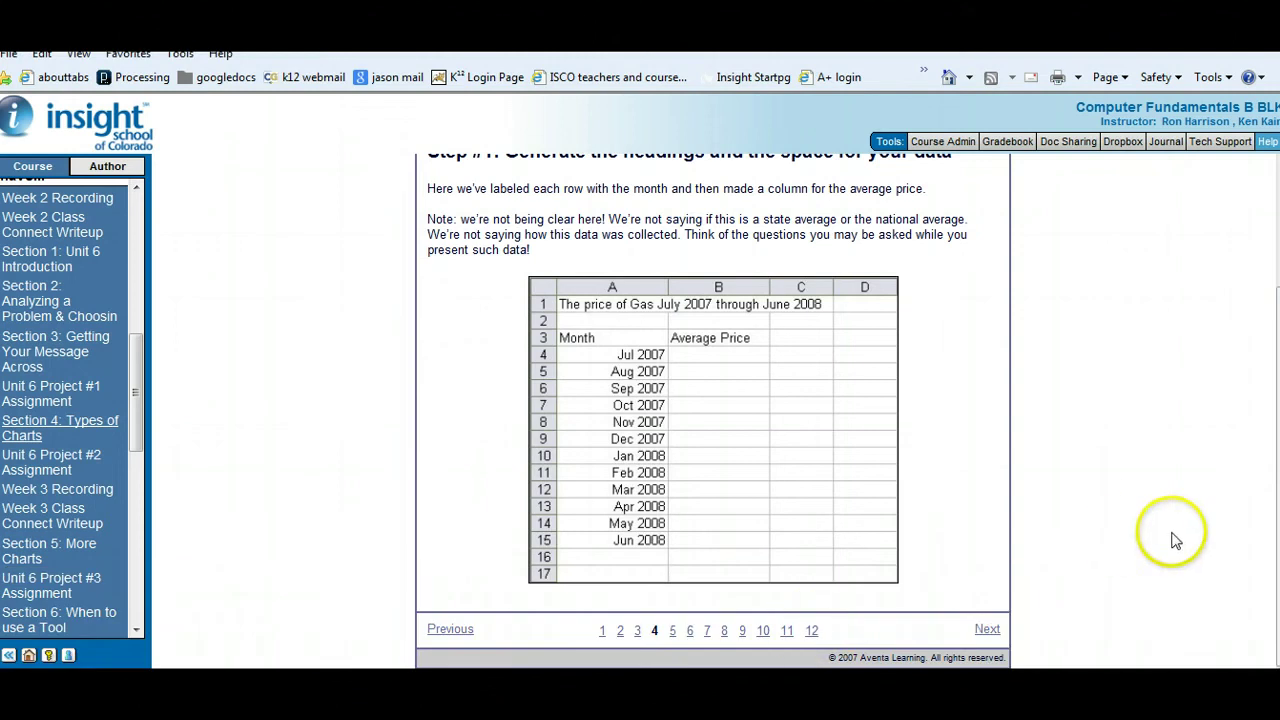
click(988, 634)
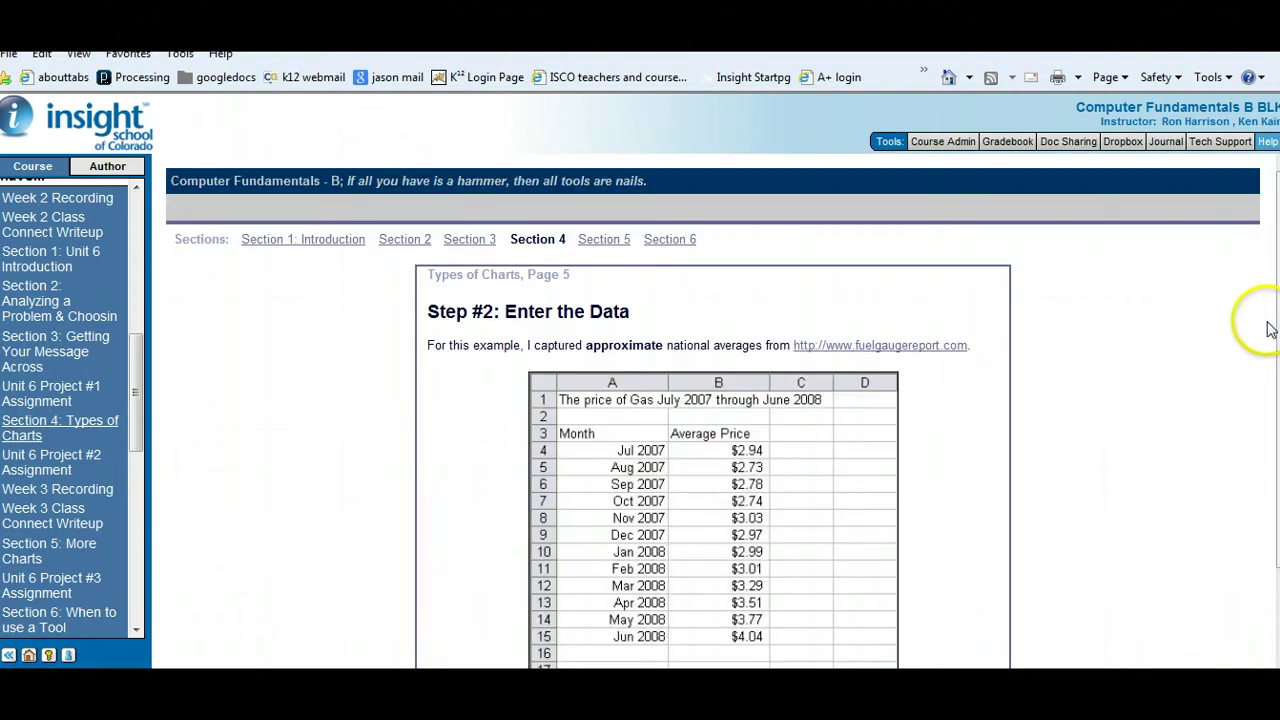
drag(1278, 345, 1278, 373)
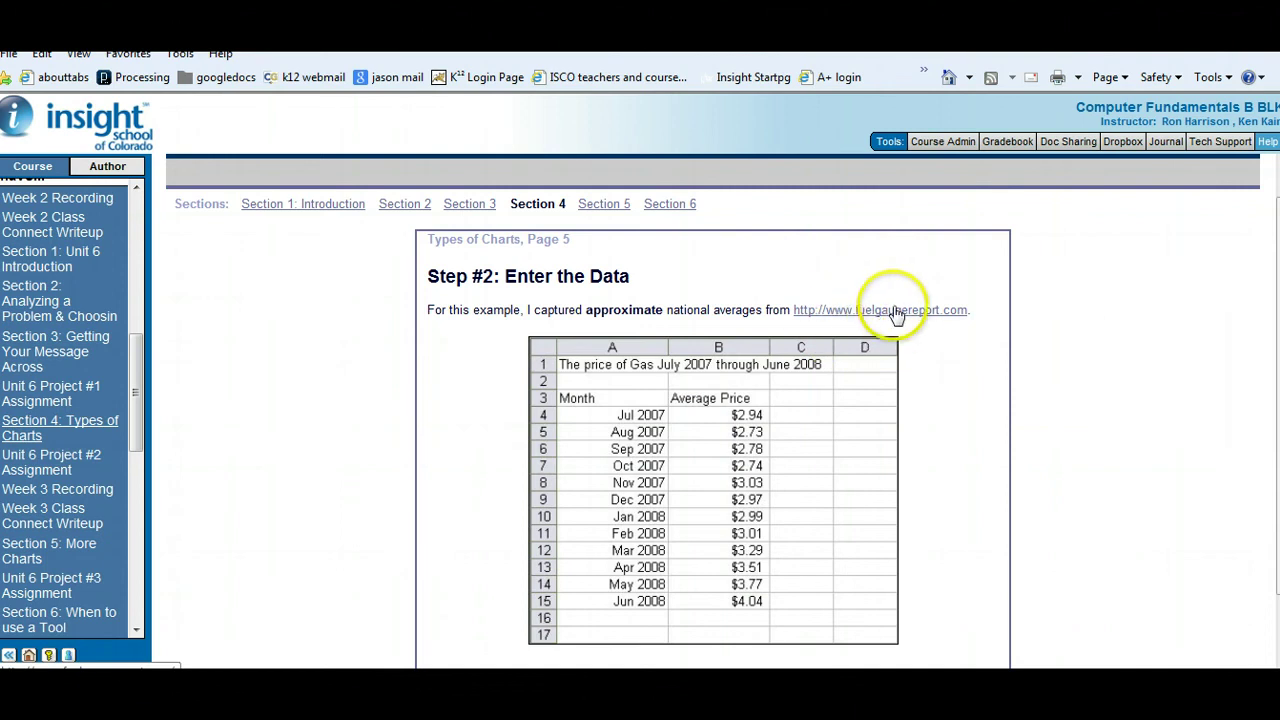
scroll(1155, 528, down, 2)
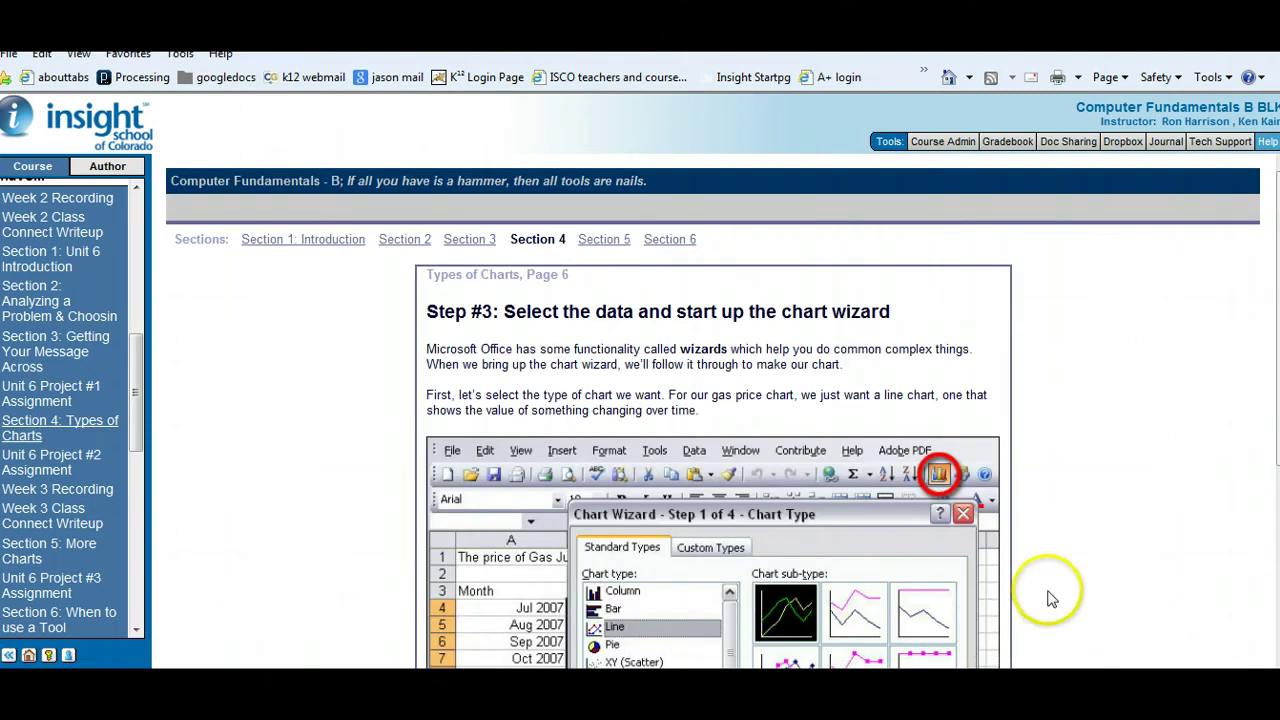
scroll(713, 410, down, 3)
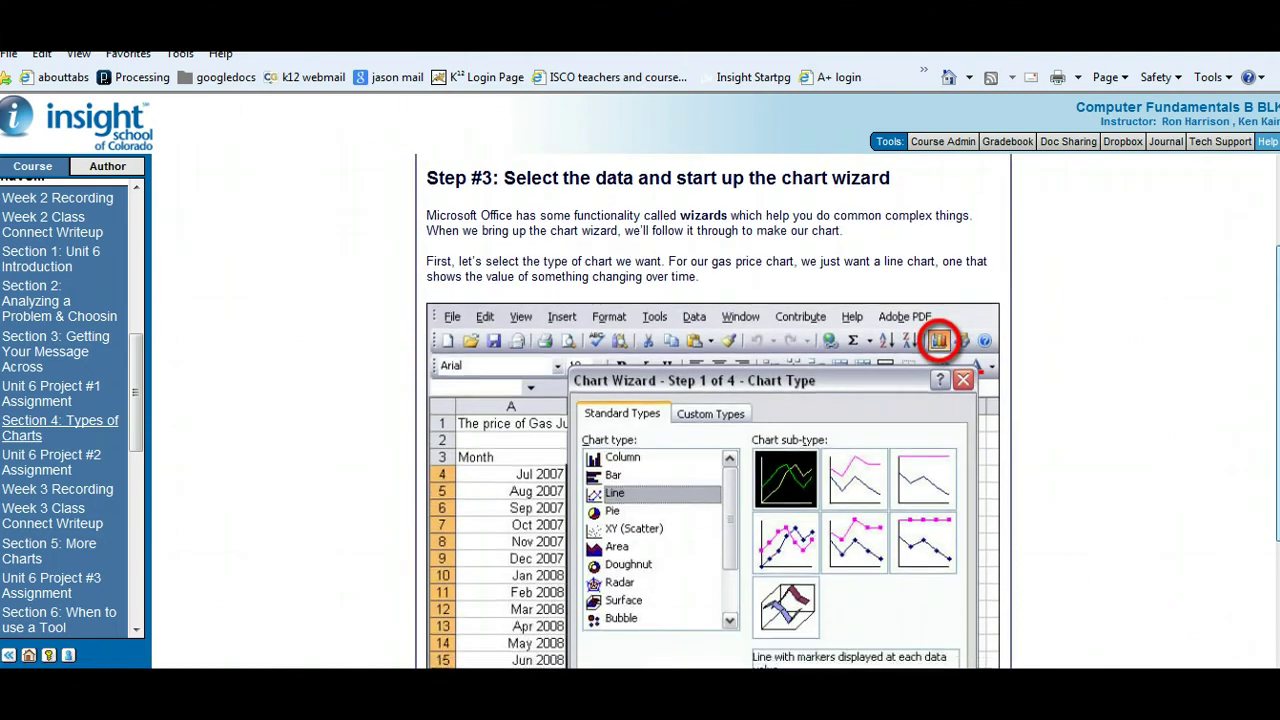
scroll(713, 416, down, 1)
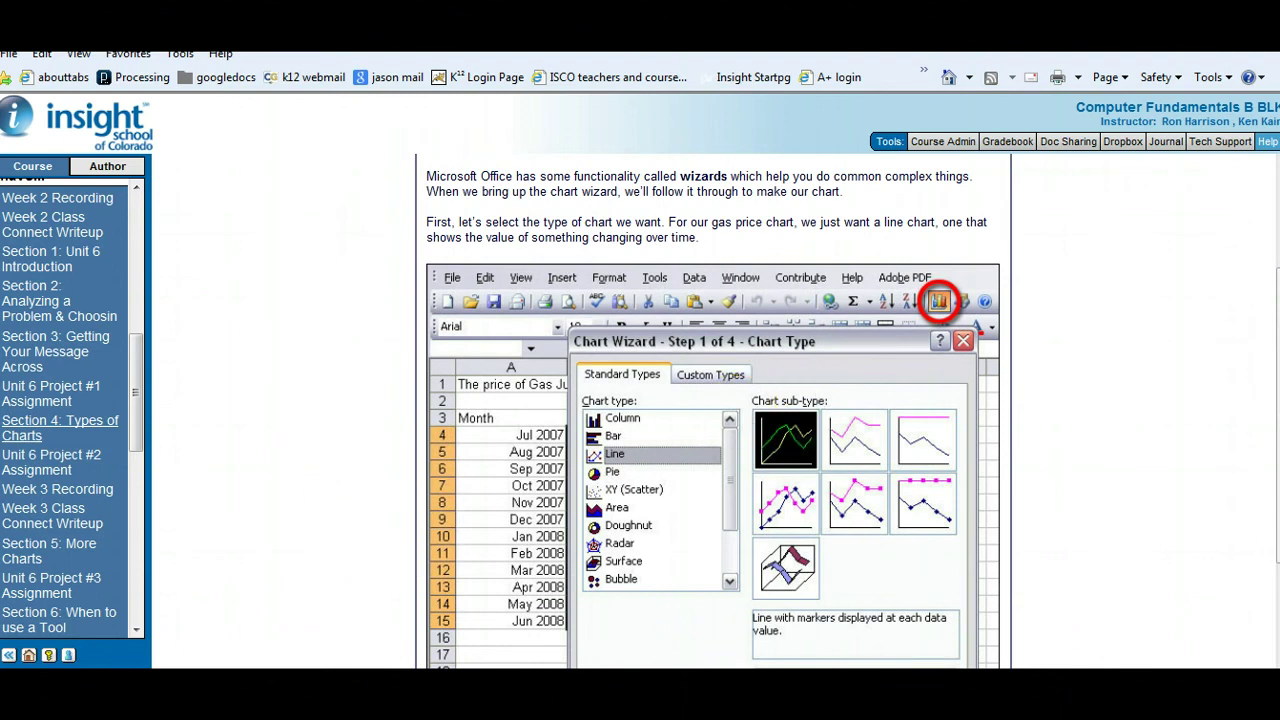
- Switch to the Gas Price average workbook in Excel and move the Colorado data from C3:C15 on Sheet1 to Sheet2, starting at cell B3
click(285, 685)
click(512, 616)
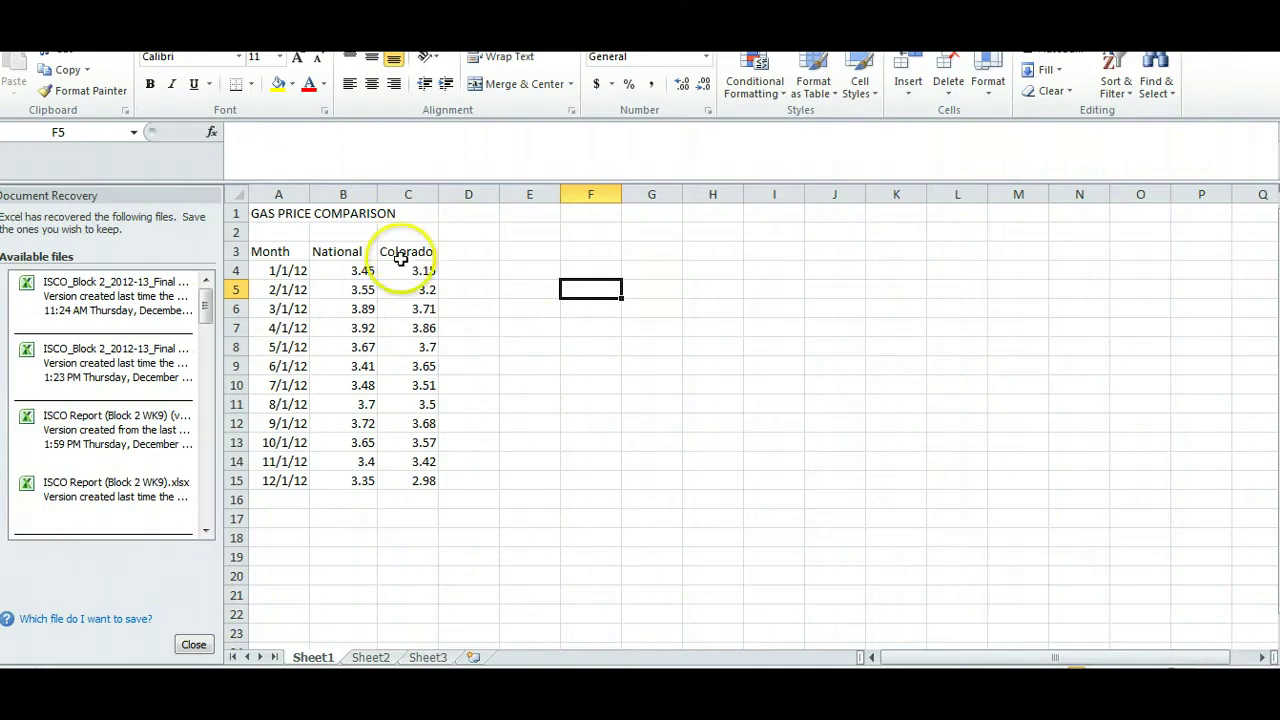
drag(400, 251, 411, 477)
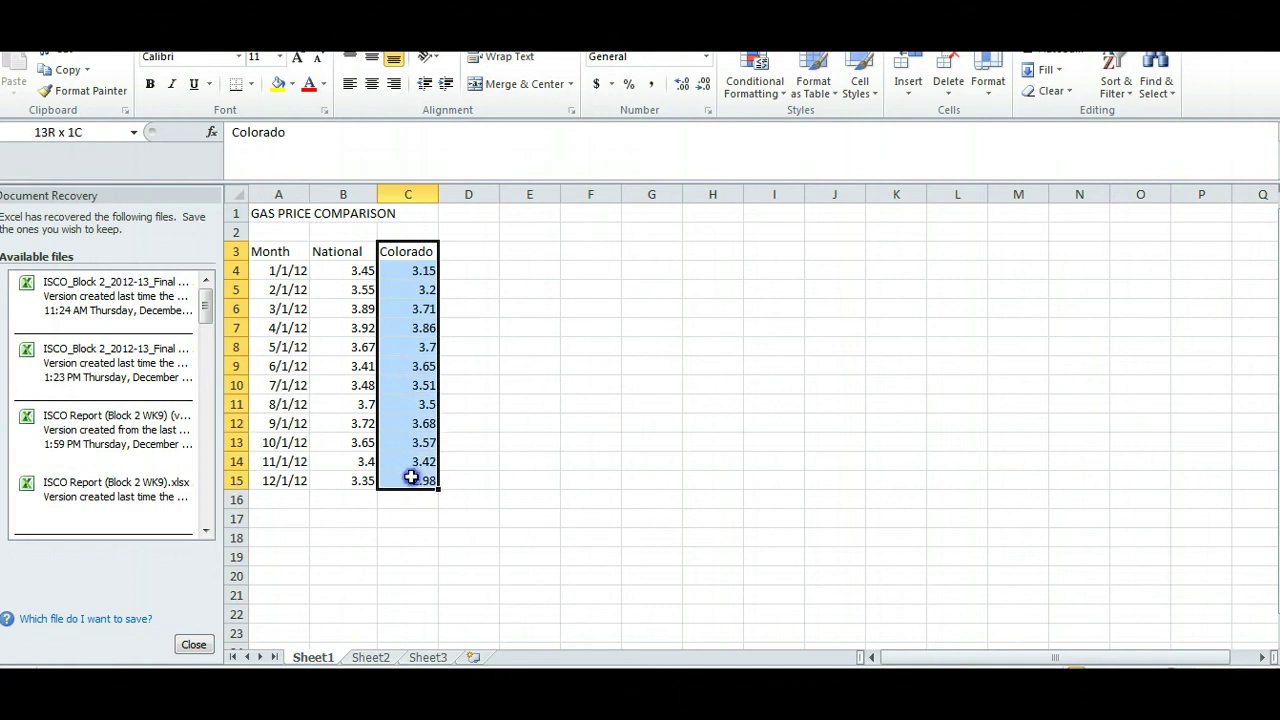
right_click(409, 481)
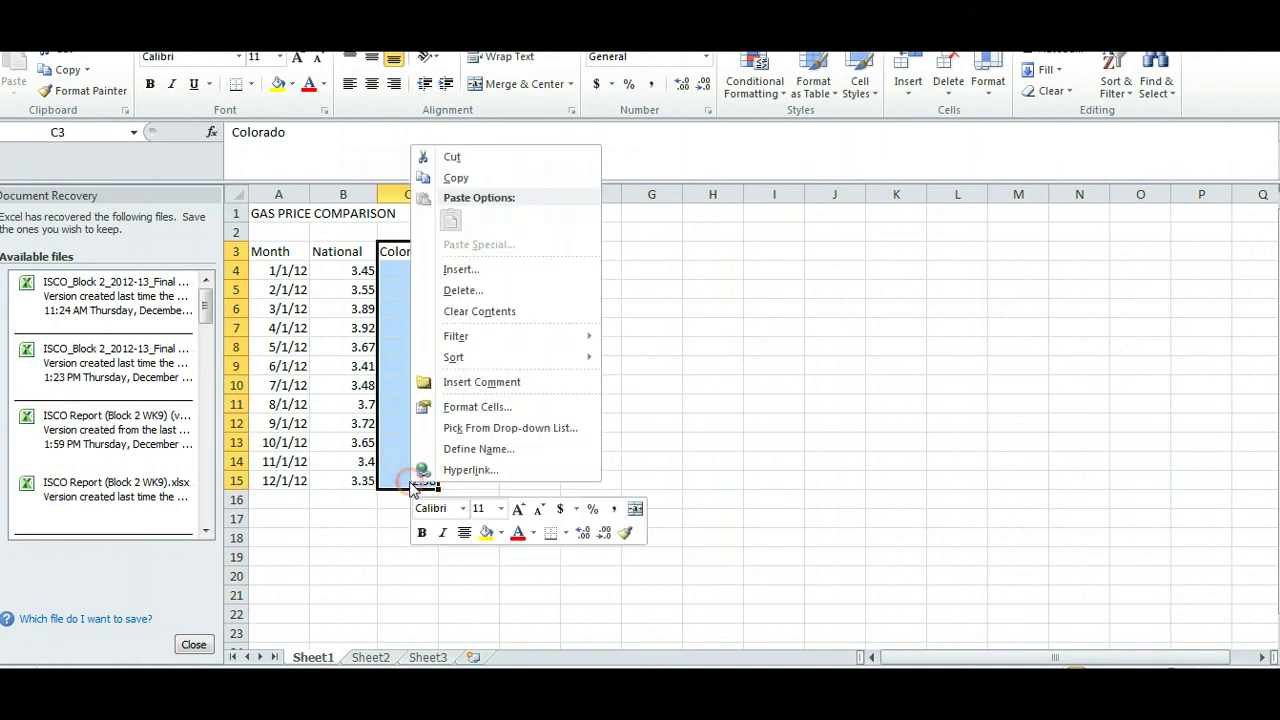
click(461, 157)
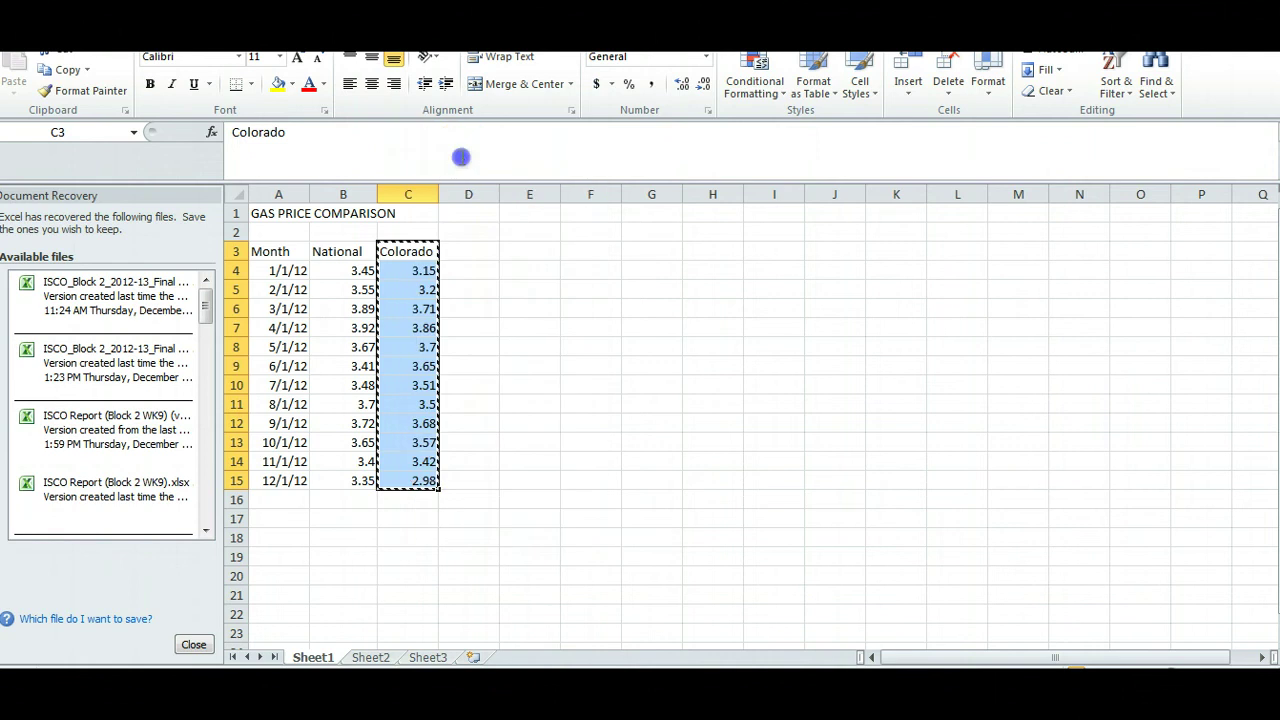
click(370, 657)
click(350, 251)
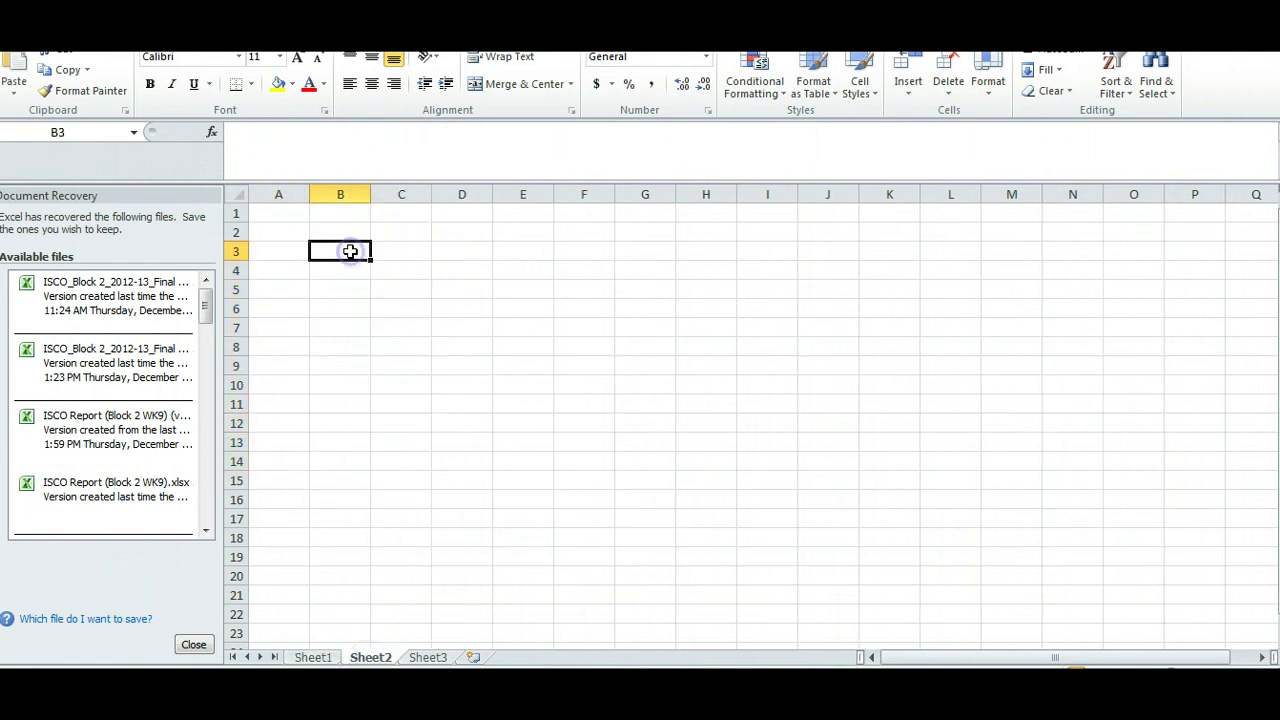
key(ctrl+v)
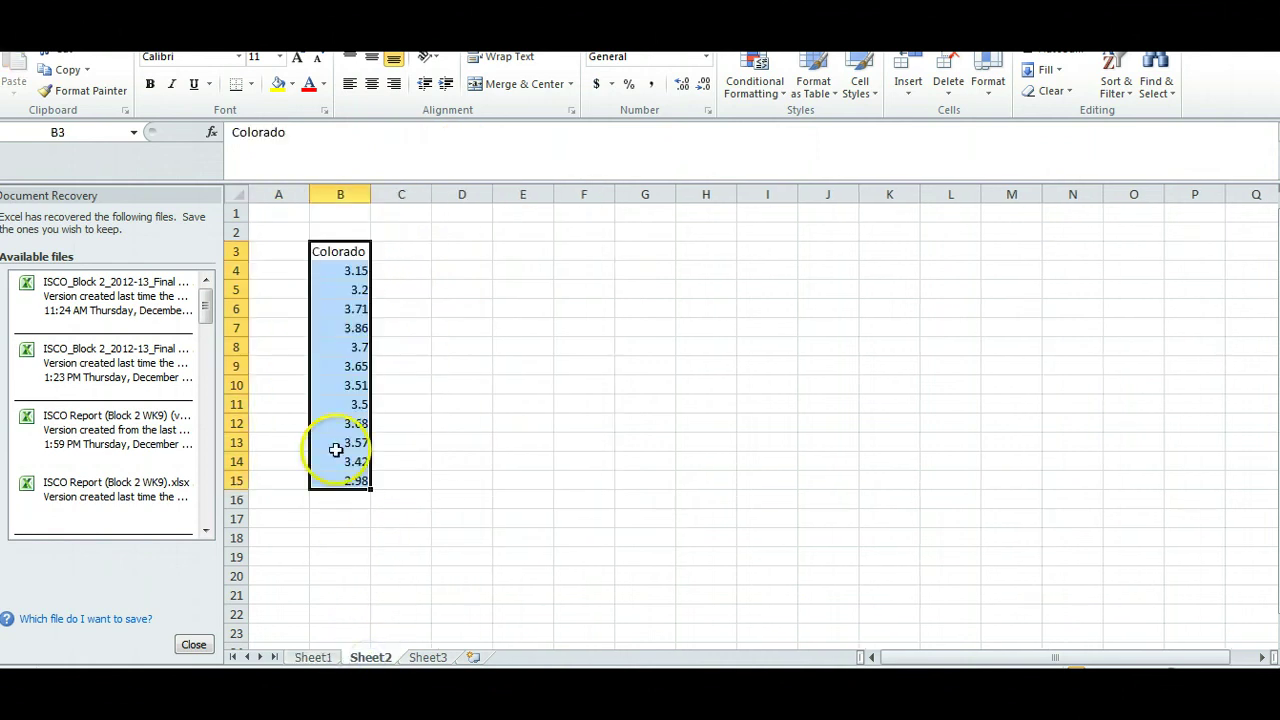
- On Sheet1, insert a basic 2-D line chart of the Month and National data in A3:B15, and enlarge it beside the data across columns E to M
click(313, 657)
click(502, 308)
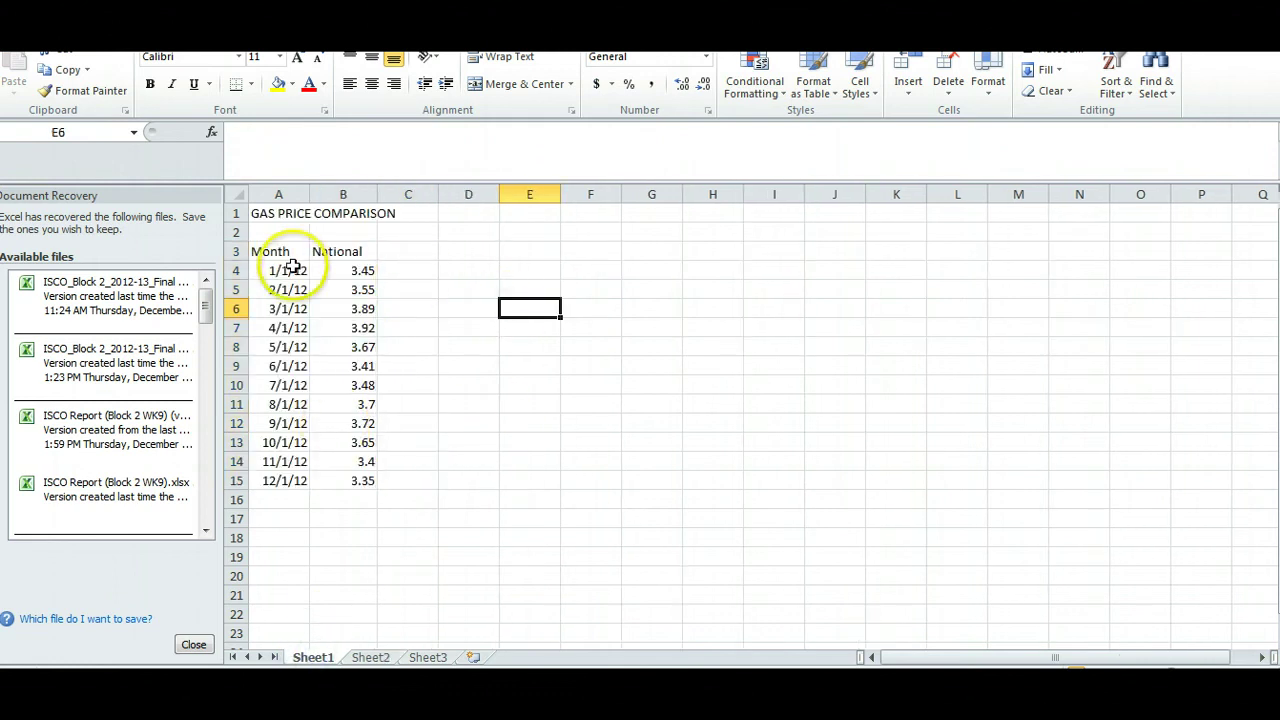
drag(288, 256, 350, 481)
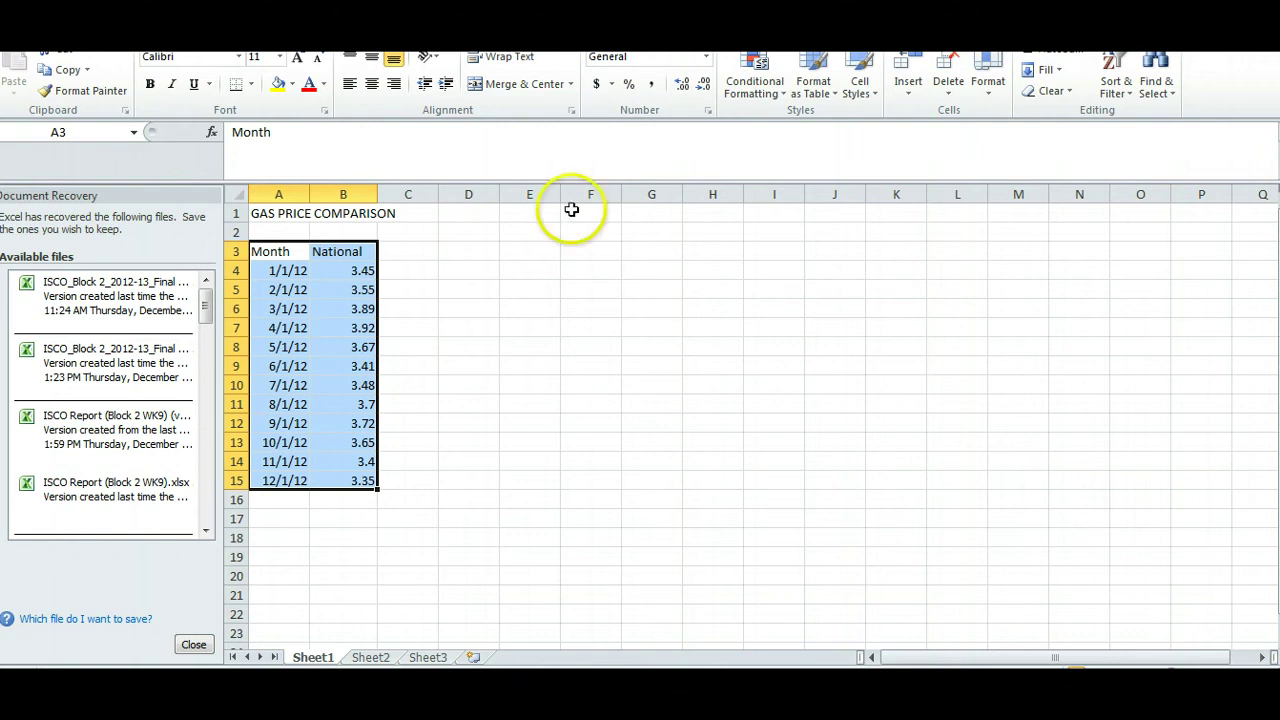
click(572, 210)
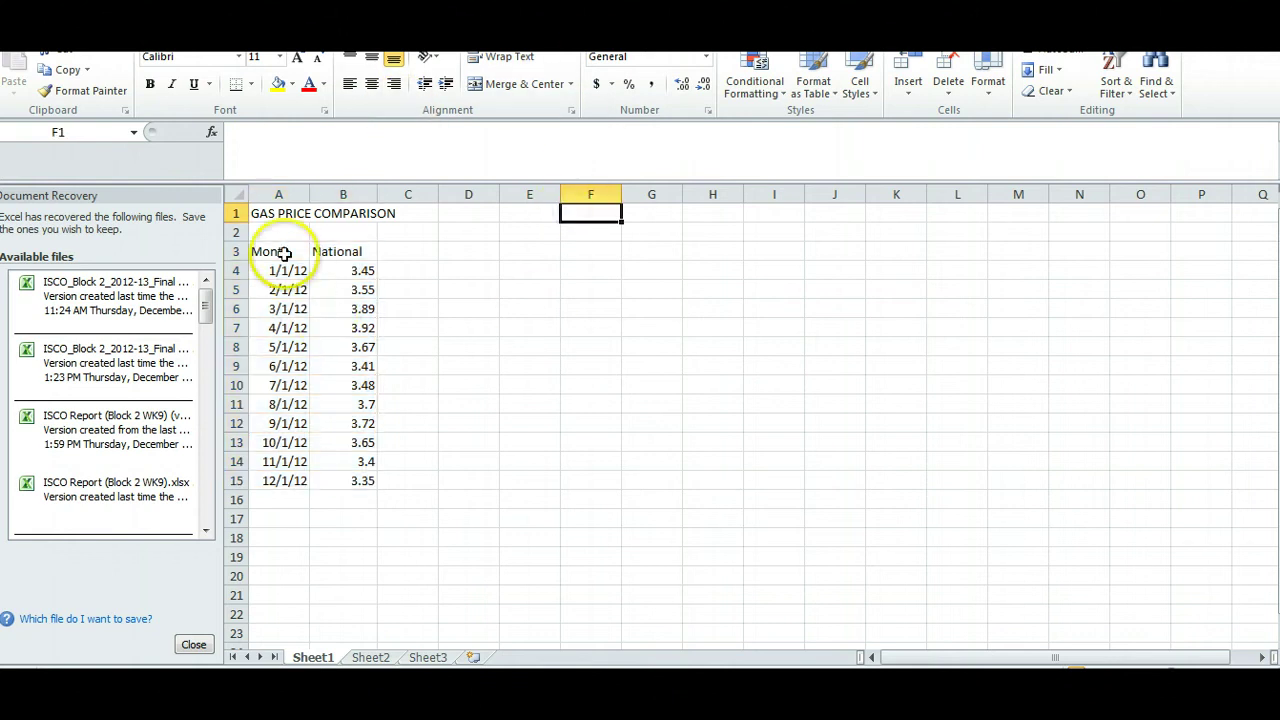
drag(280, 251, 346, 480)
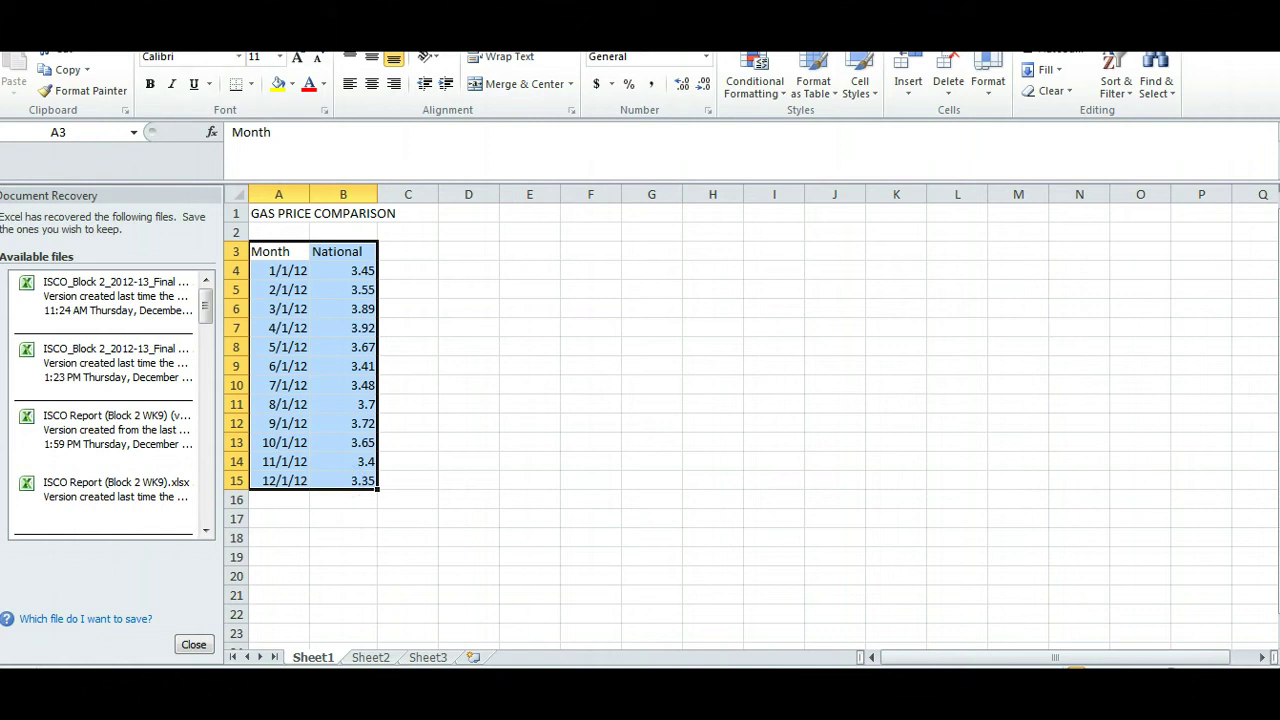
click(113, 20)
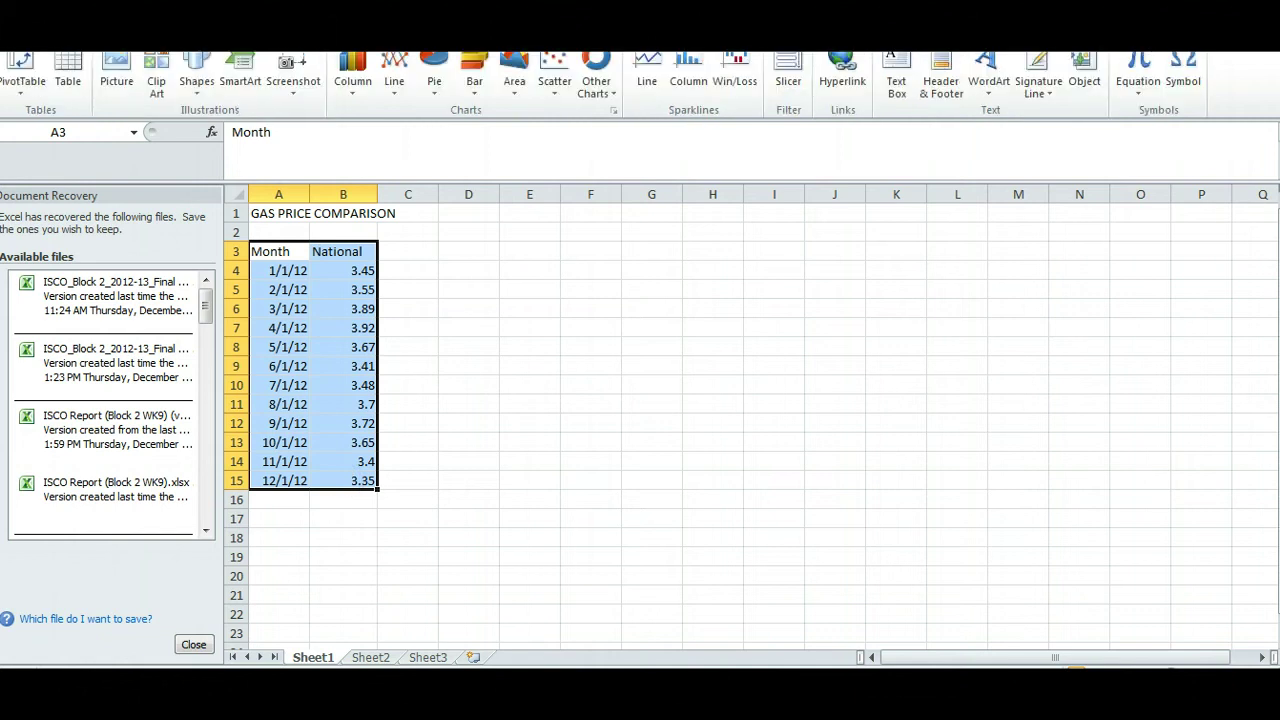
click(396, 98)
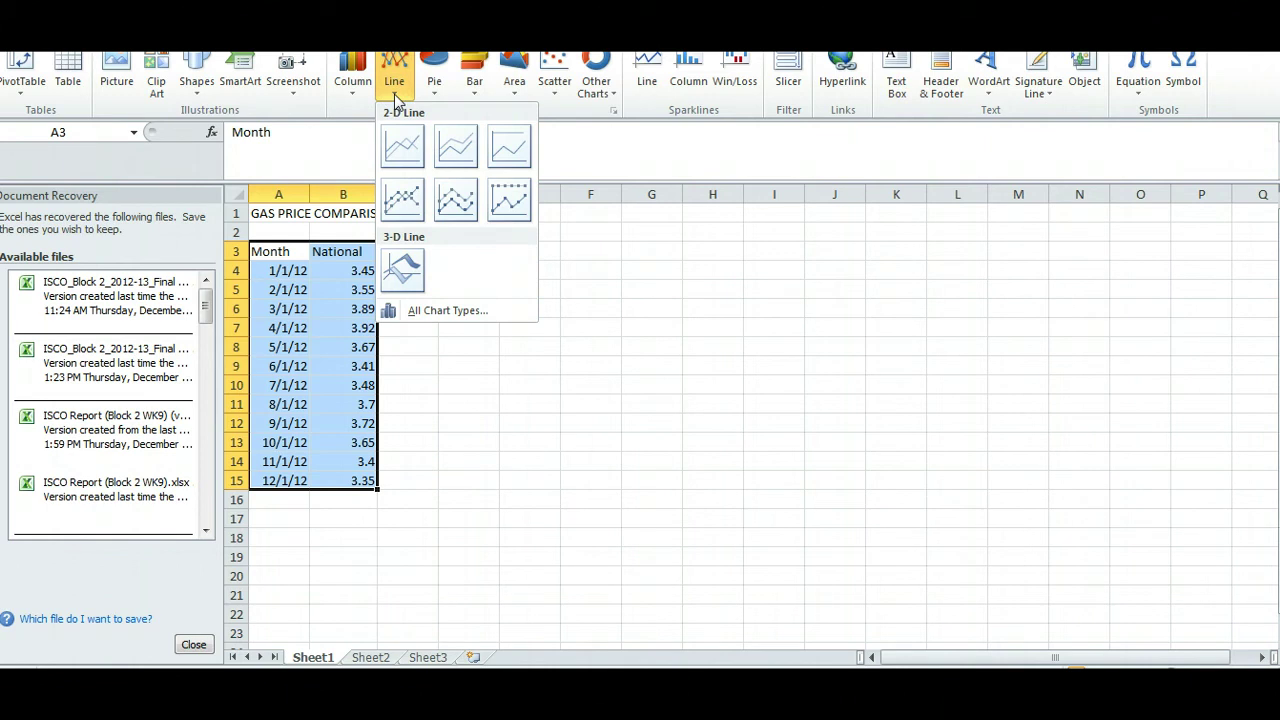
click(405, 150)
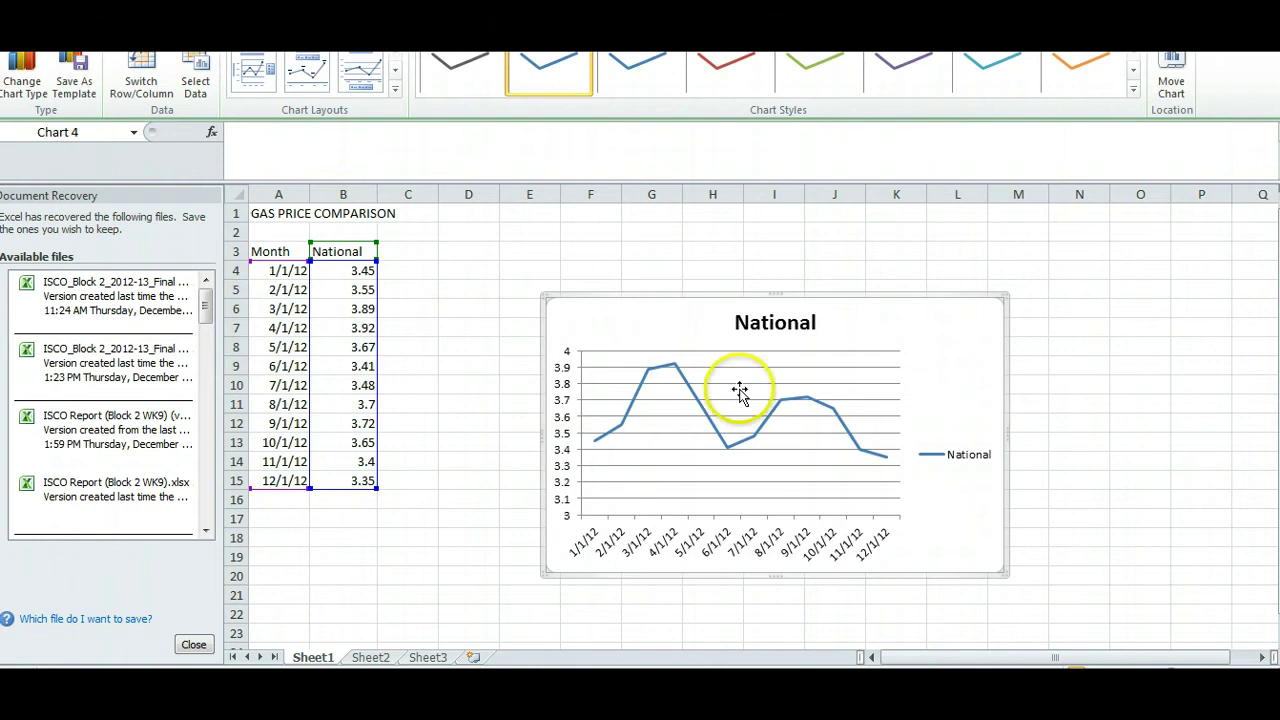
drag(681, 323, 634, 252)
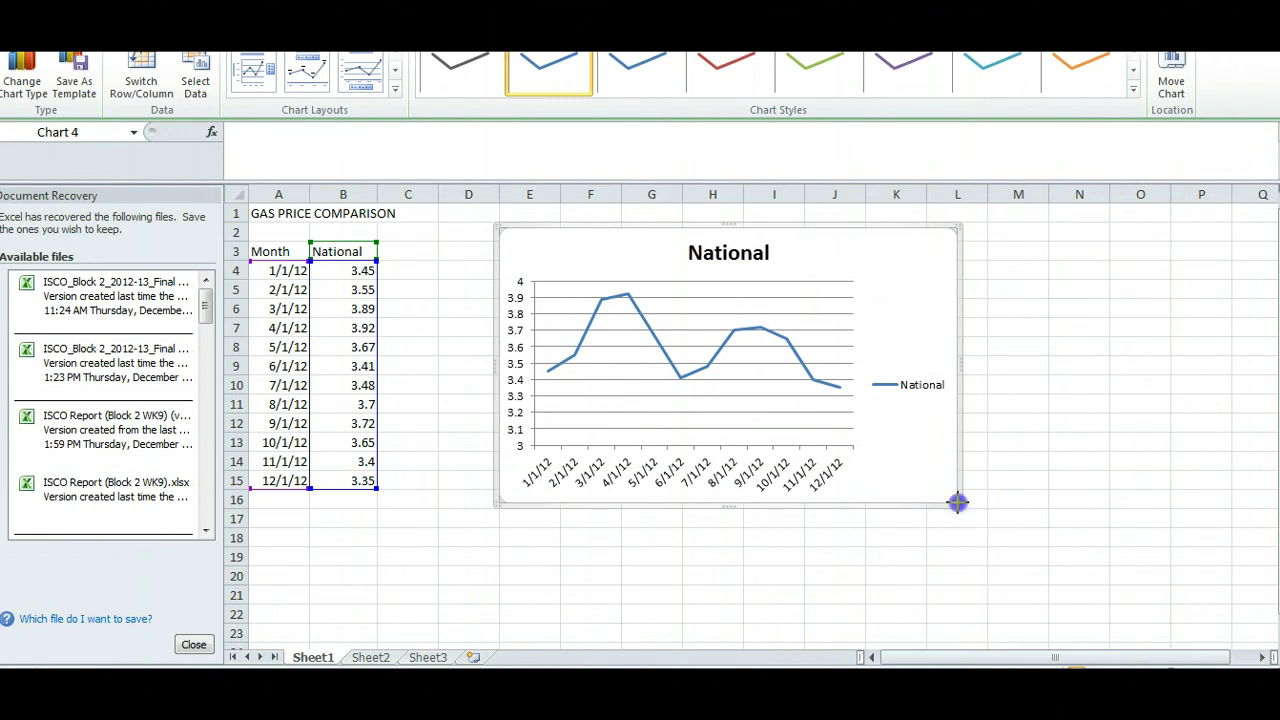
drag(957, 502, 1051, 545)
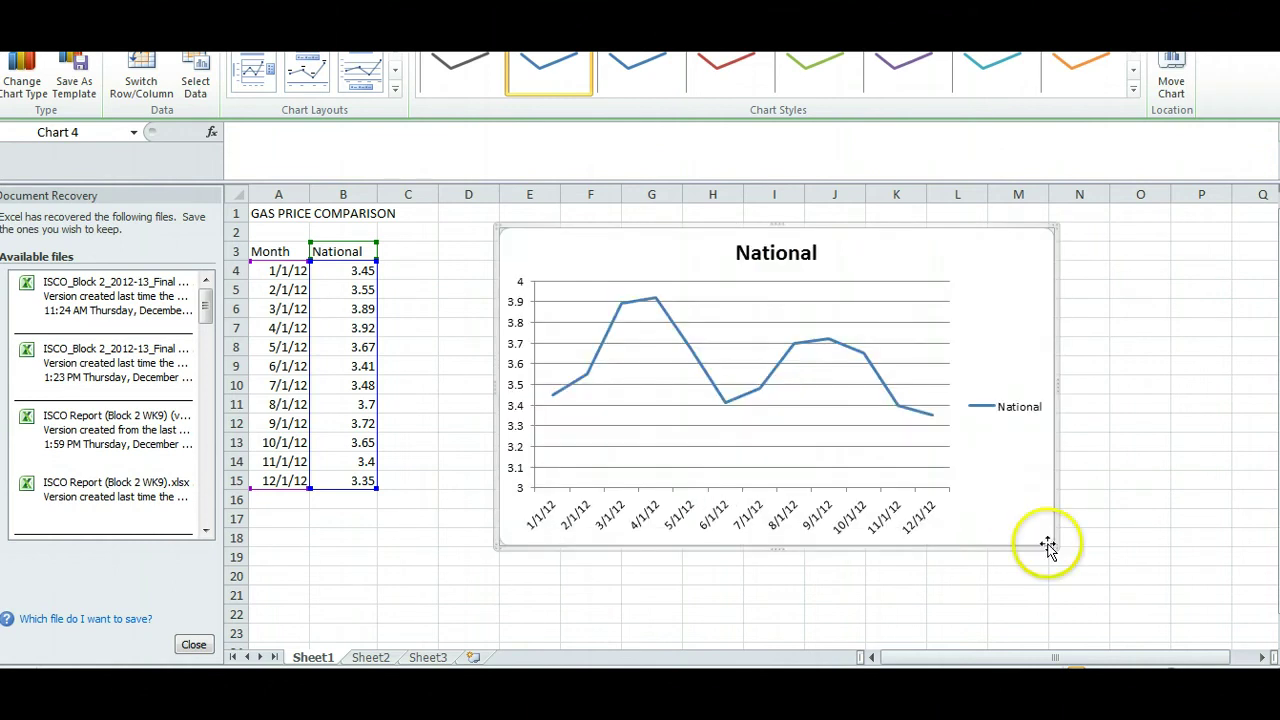
- Return to the course in the browser, review Step #4 on checking the data, and continue to Types of Charts page 8
mouse_move(614, 340)
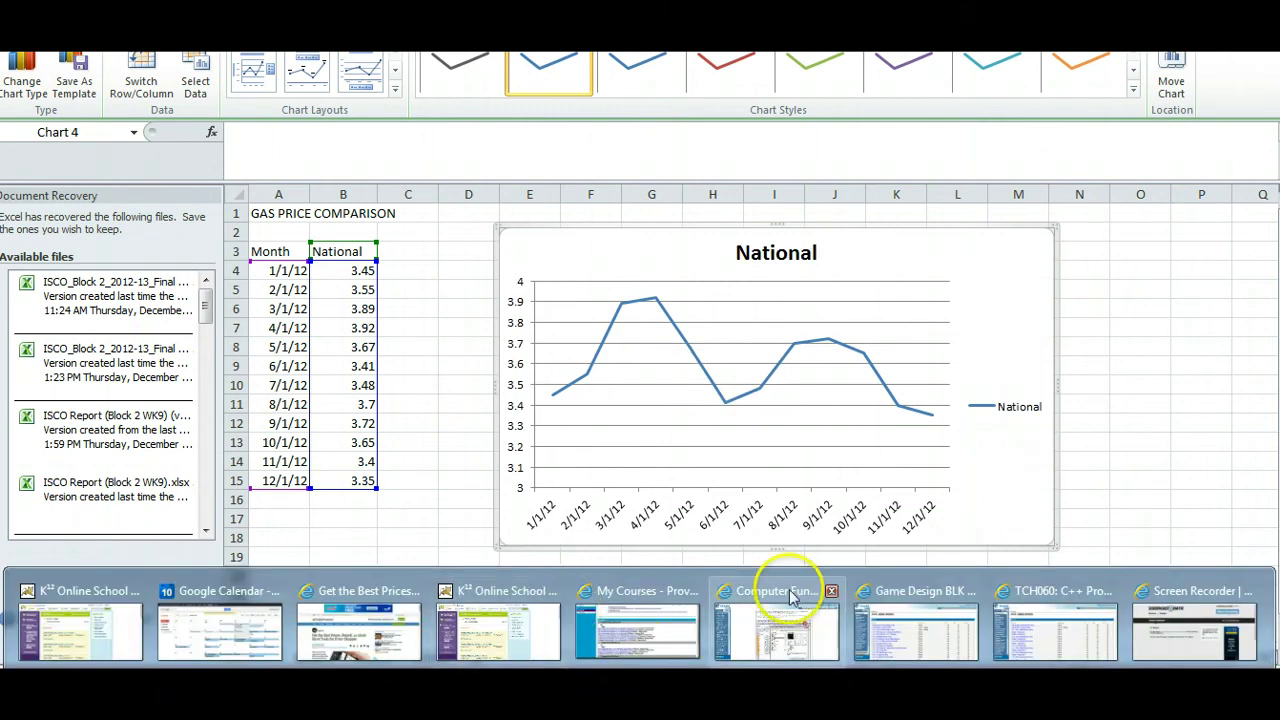
click(794, 592)
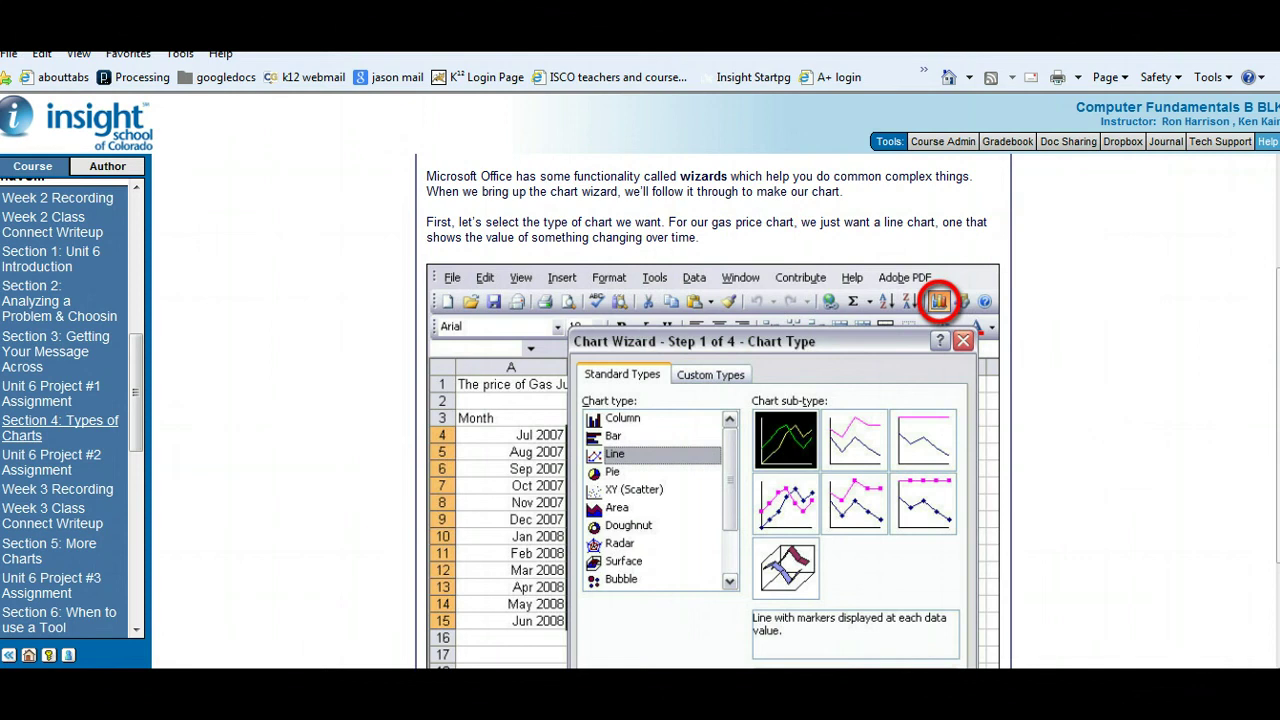
scroll(713, 410, down, 4)
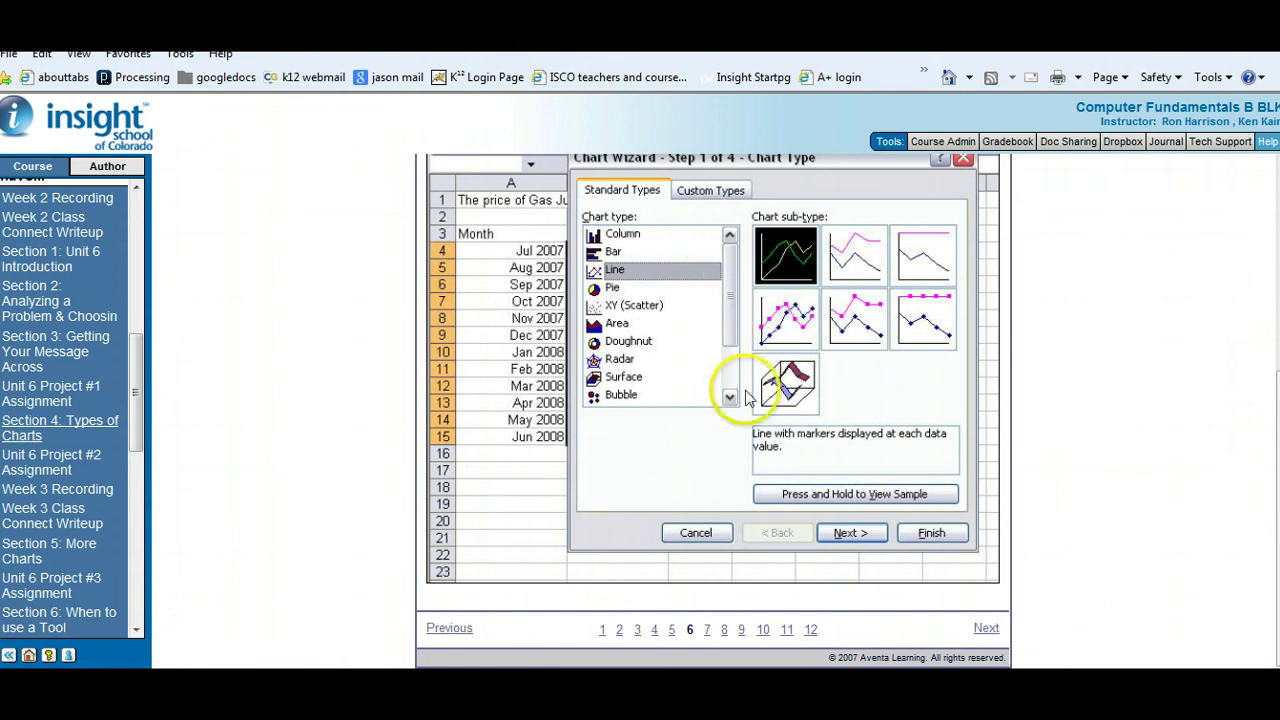
click(985, 630)
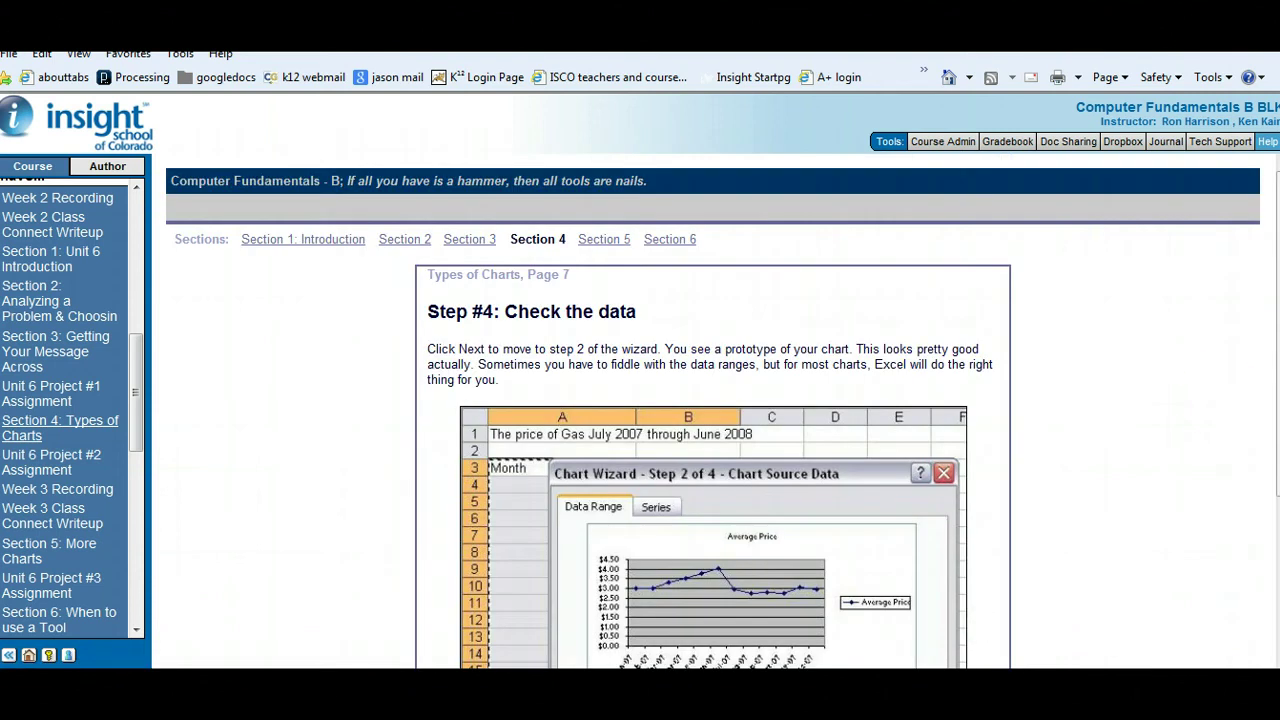
scroll(713, 410, down, 3)
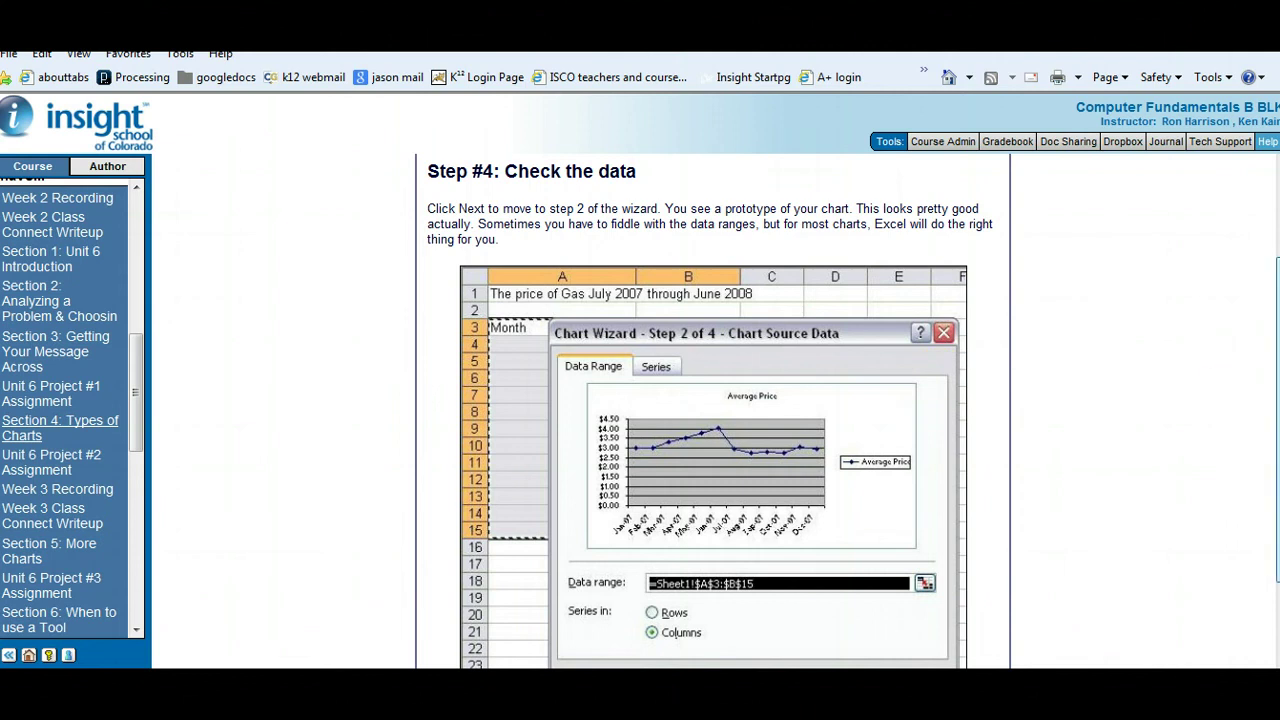
scroll(1250, 480, down, 1)
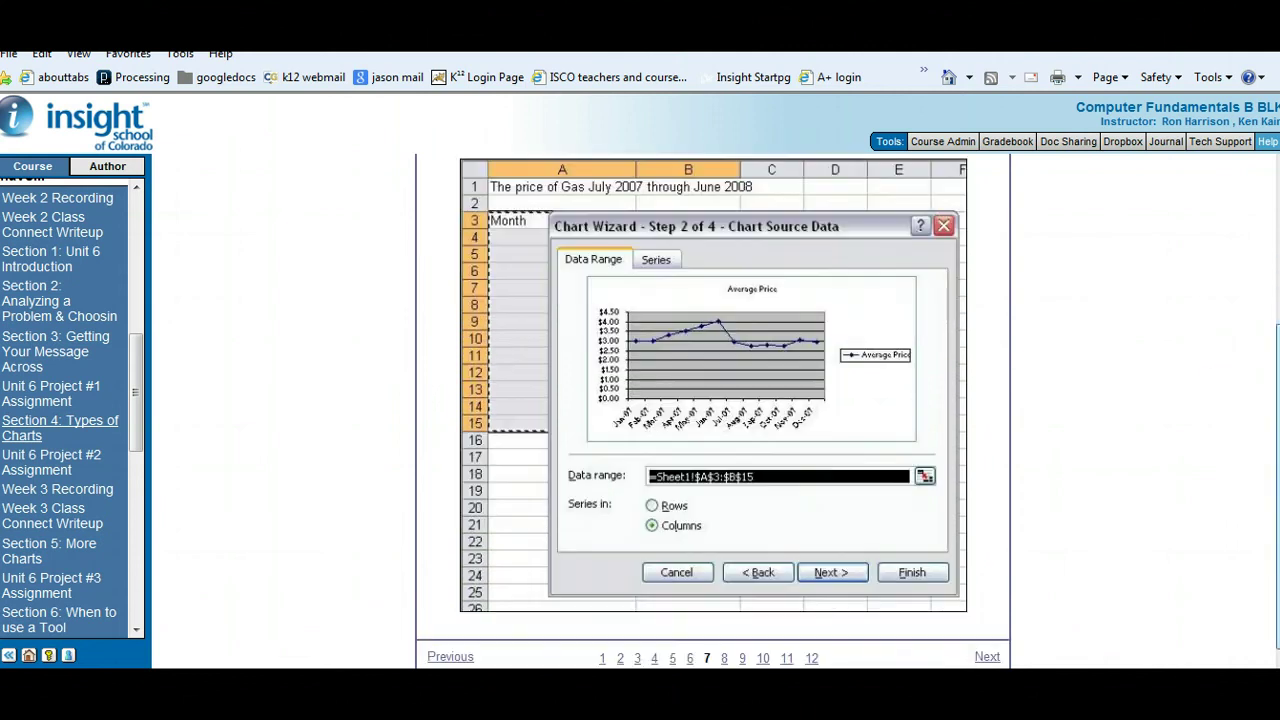
click(987, 658)
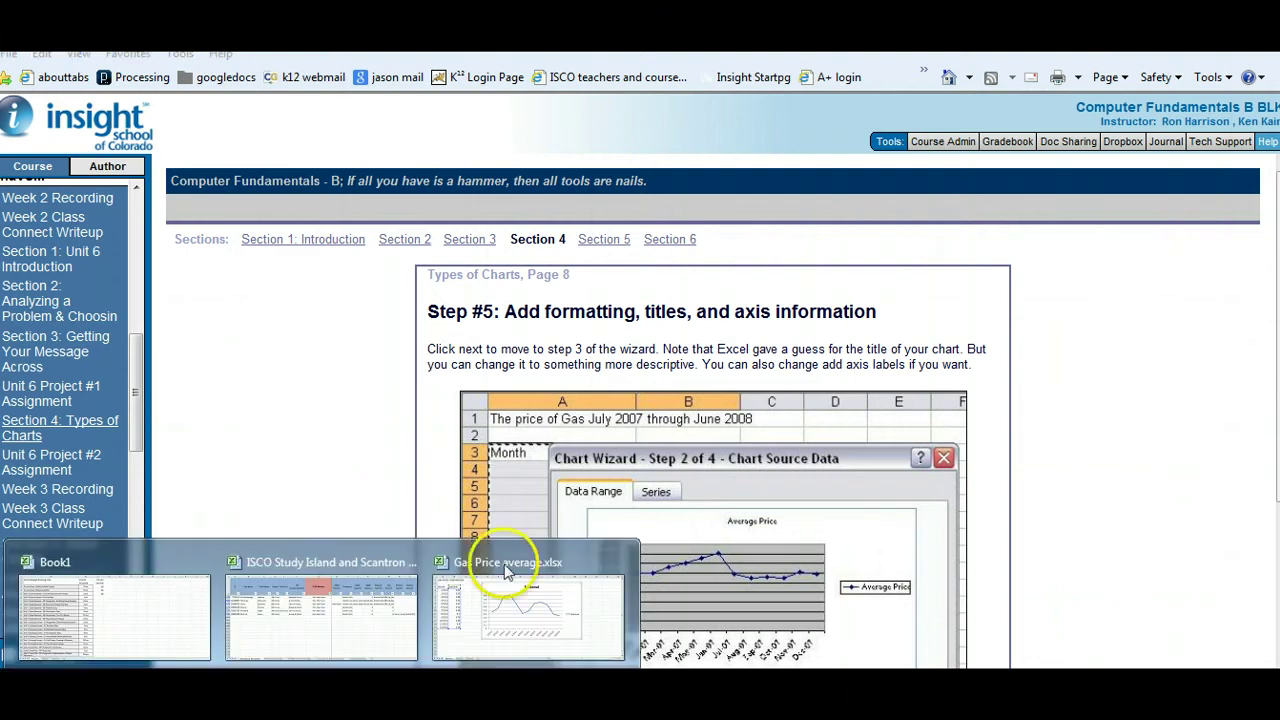
- Switch to the Gas Price average workbook in Excel and change the chart title to "National Gas Prices"
click(515, 572)
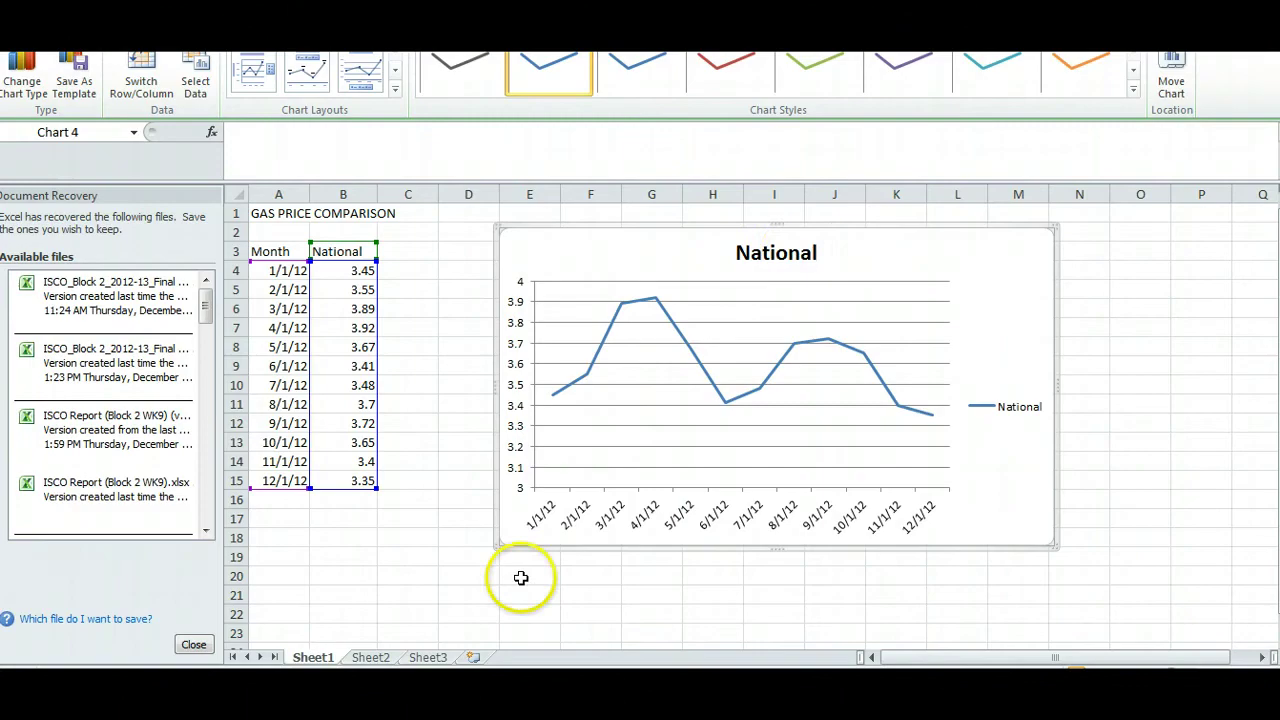
click(785, 252)
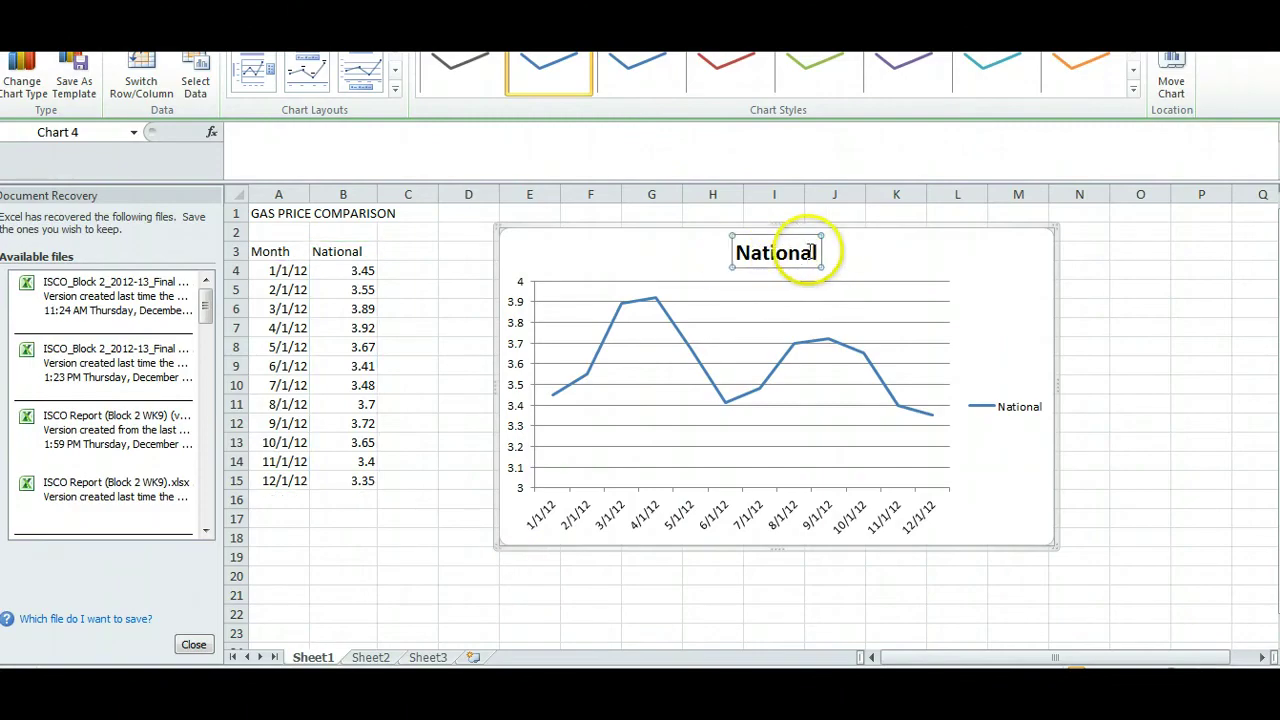
click(815, 252)
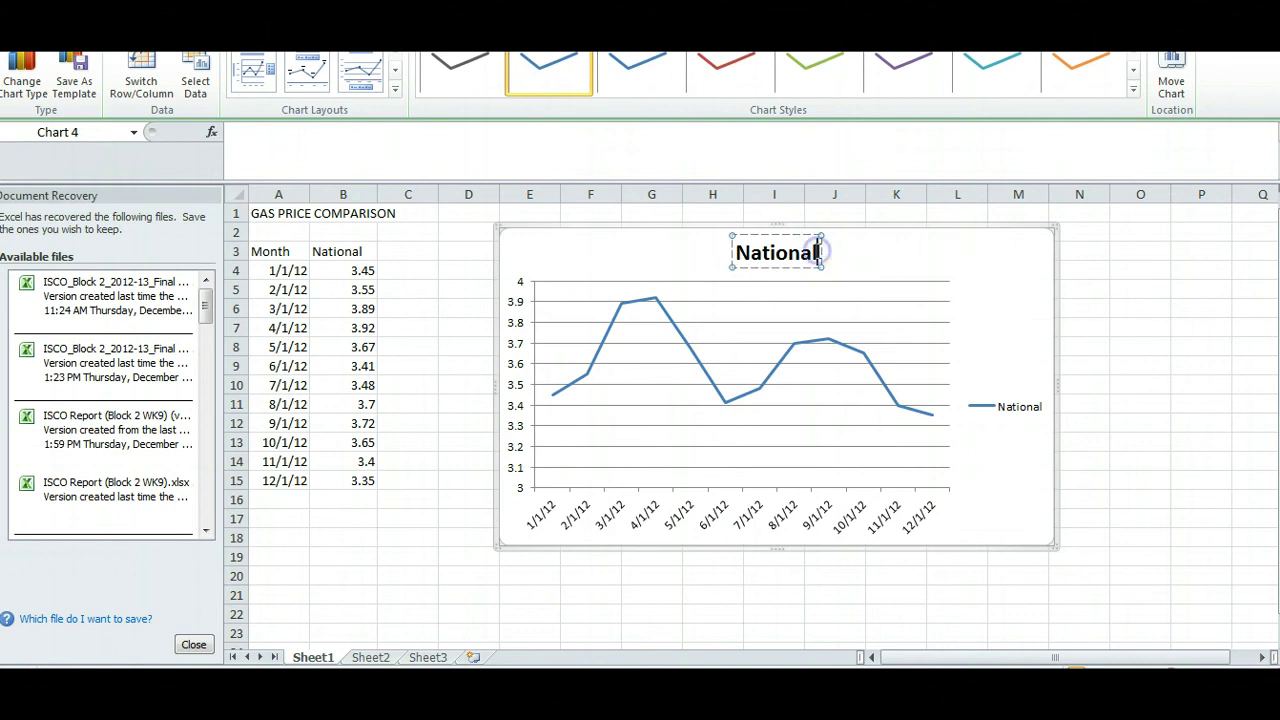
text(Gas Pr)
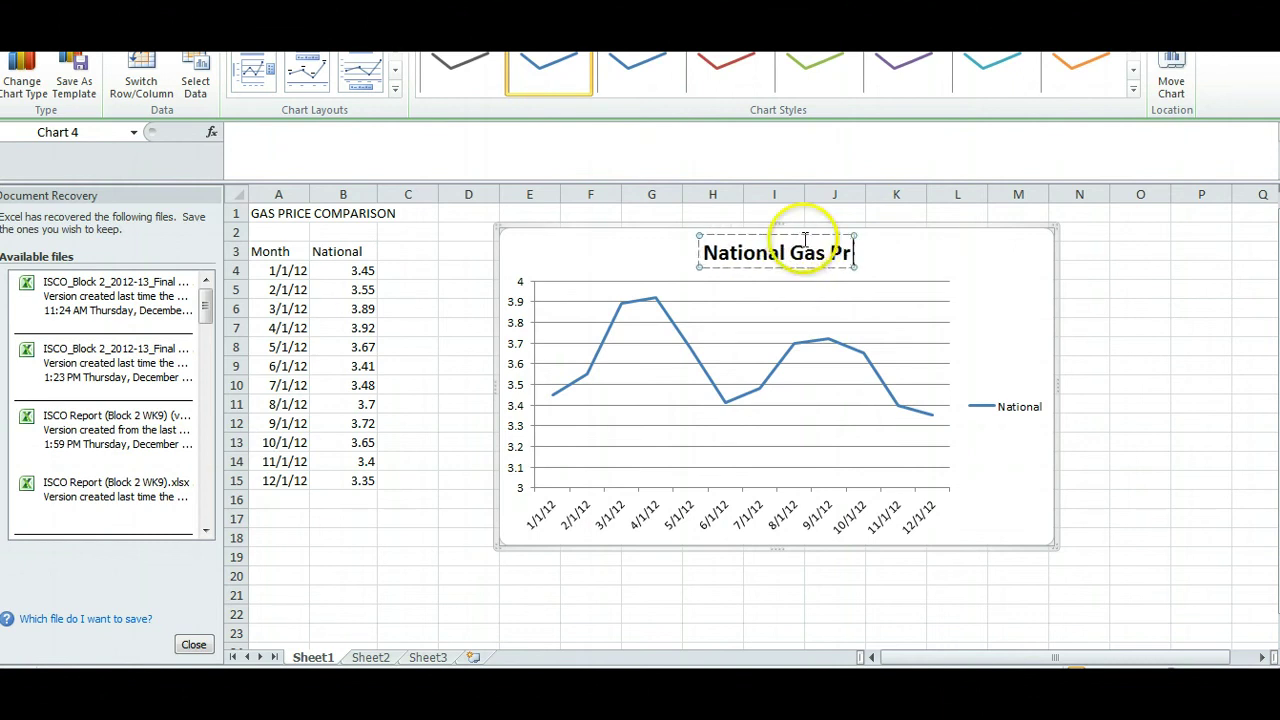
text(ices)
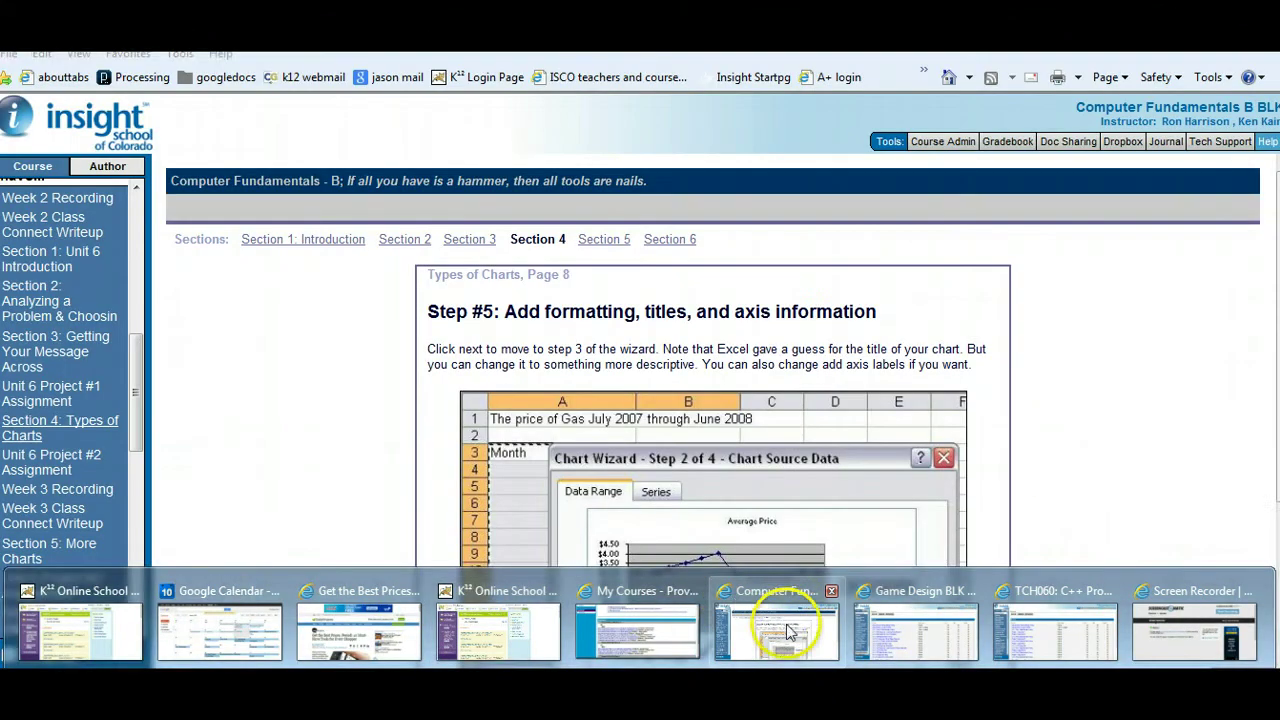
- Return to the course in the browser and review Step #5 on titles and axis information and Step #6 on the legend
click(790, 632)
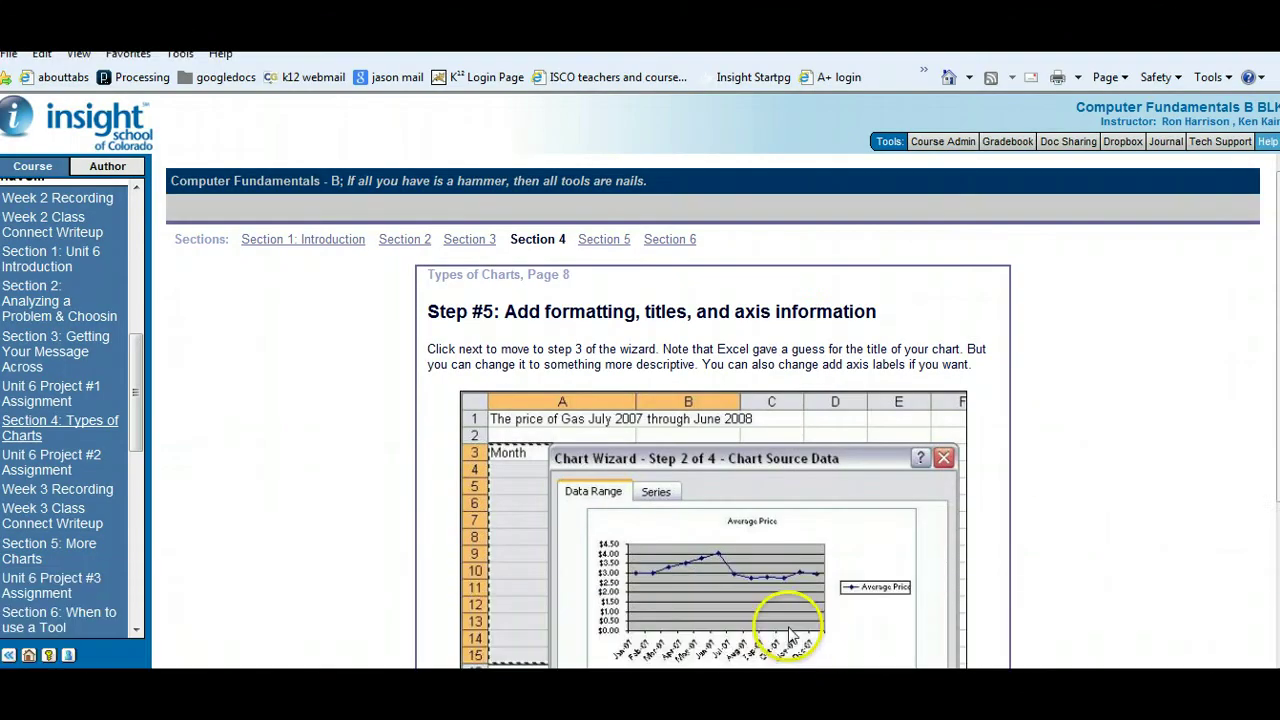
scroll(713, 410, down, 3)
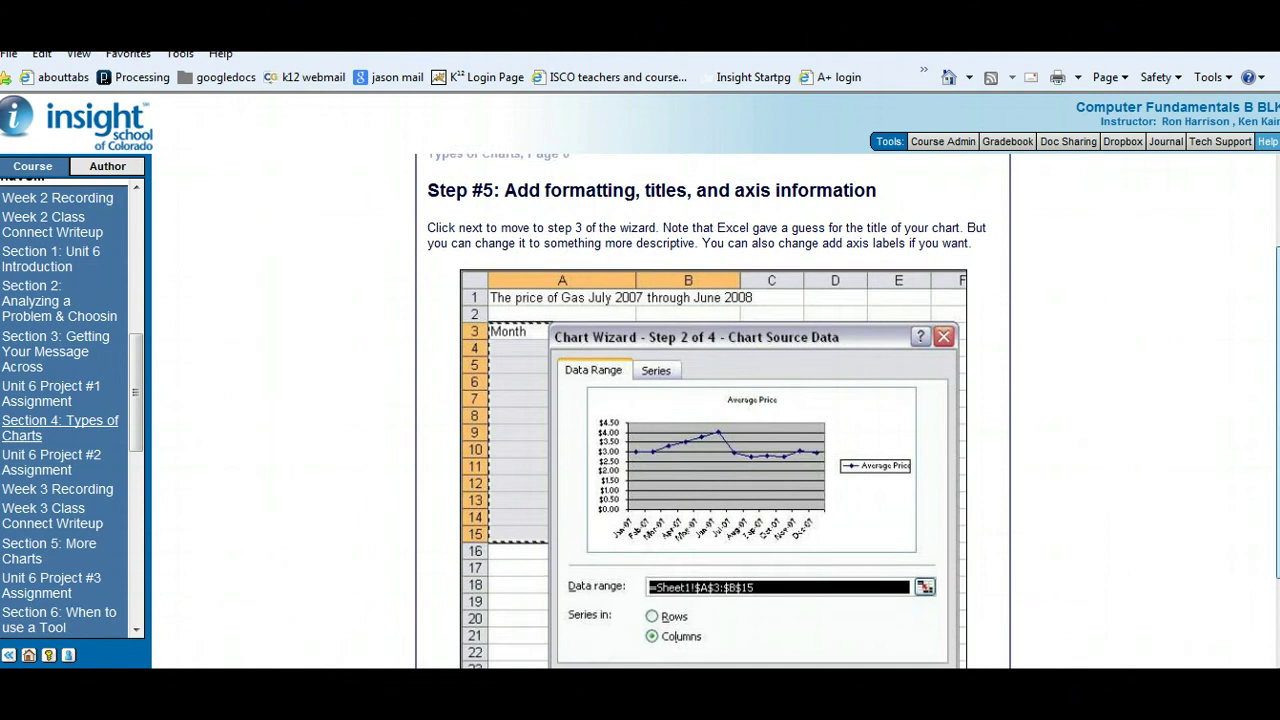
scroll(713, 410, down, 1)
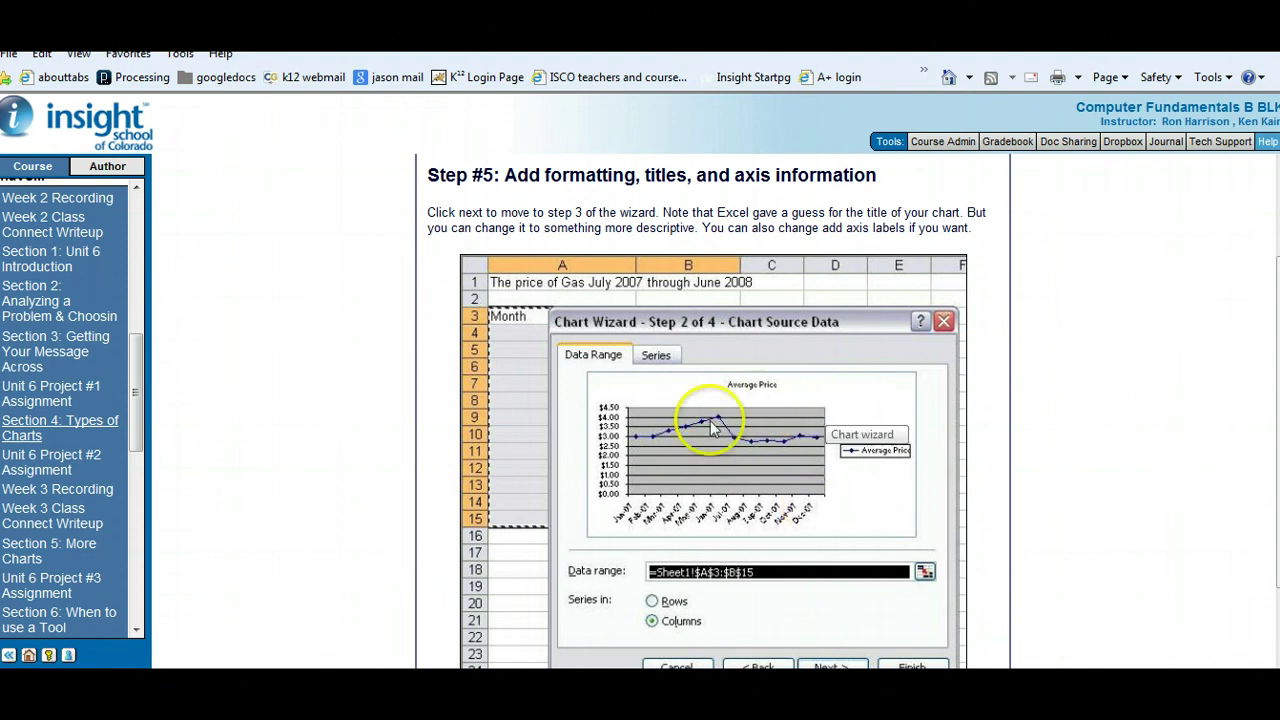
scroll(713, 411, down, 2)
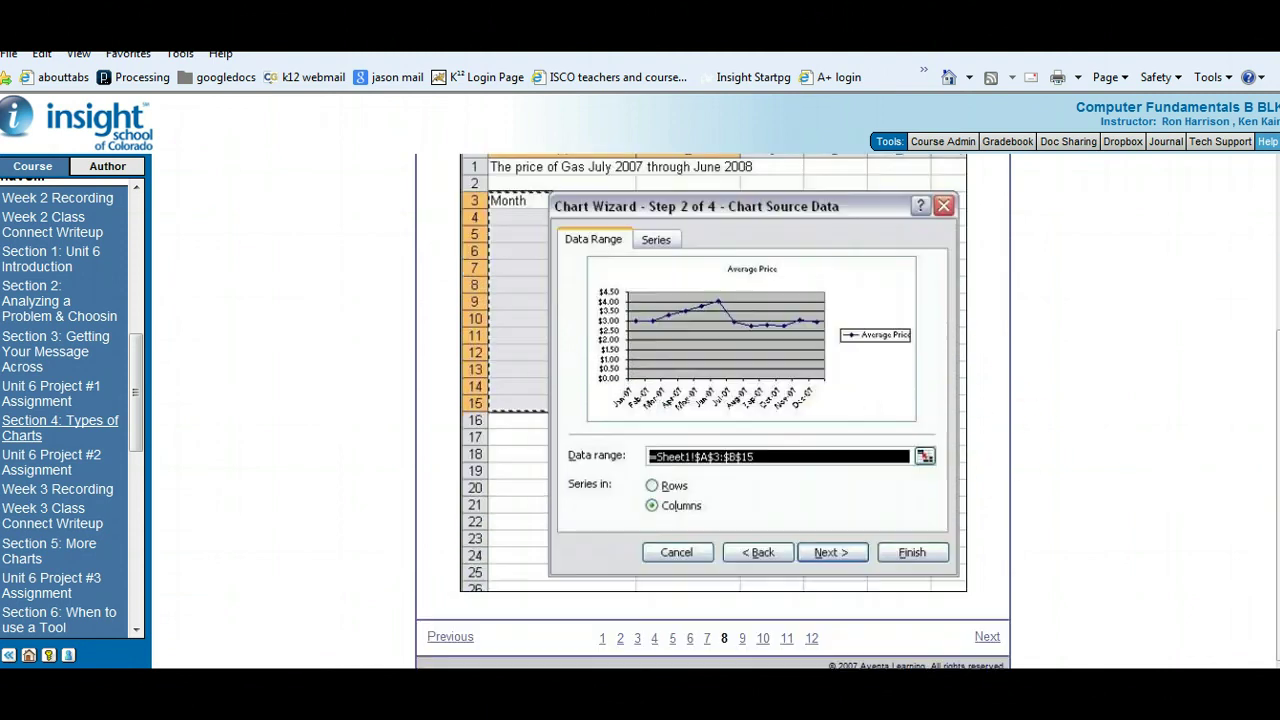
click(978, 637)
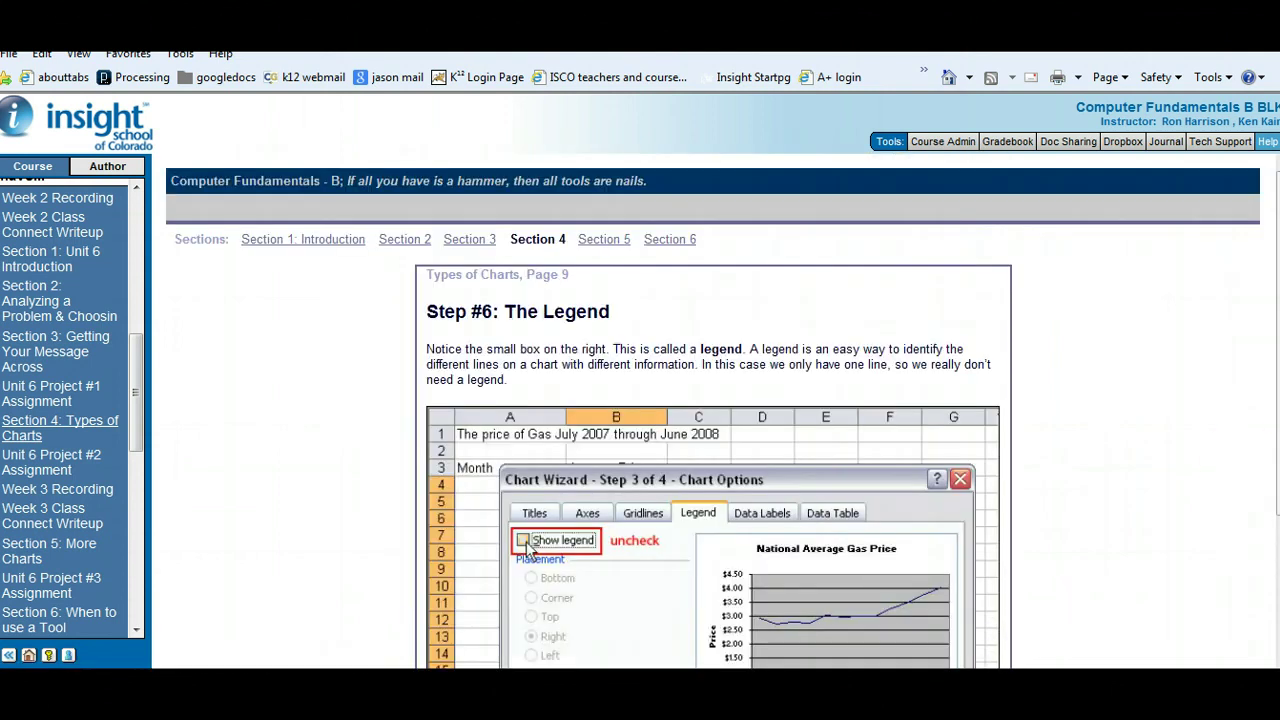
scroll(1051, 423, down, 3)
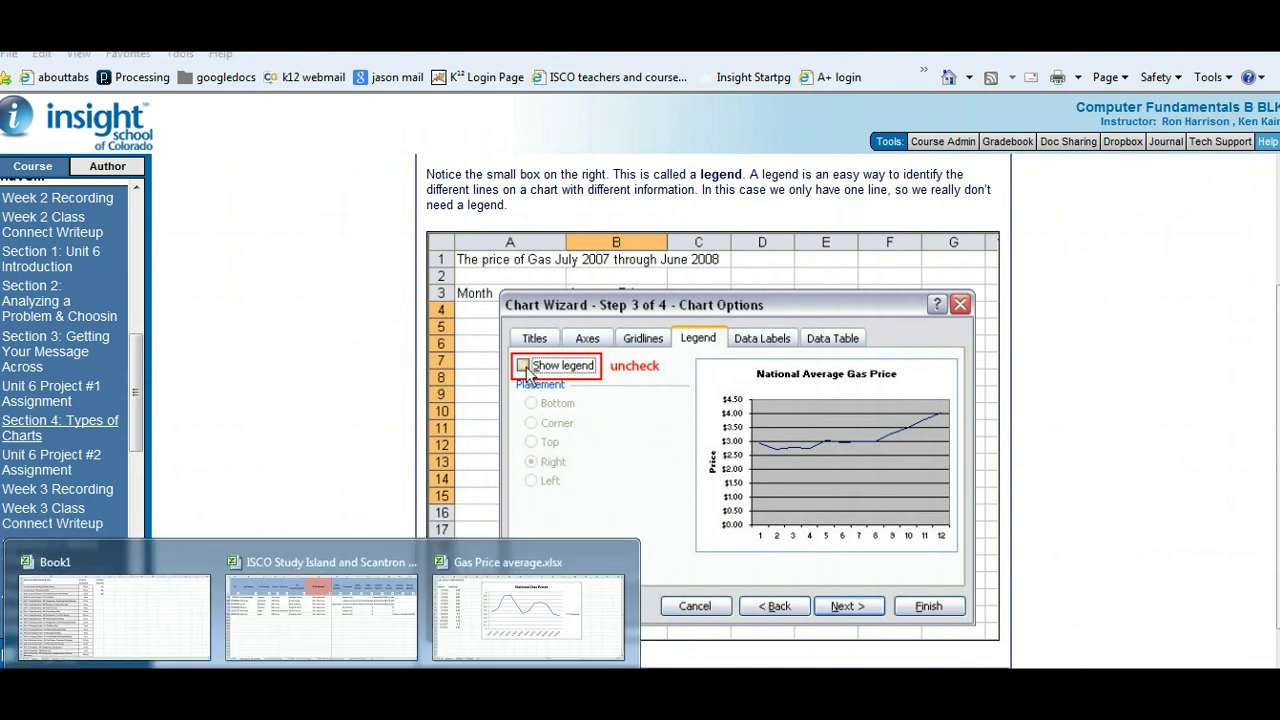
- Switch to the Gas Price average workbook in Excel and bring up the layout options for the gas price chart
click(549, 614)
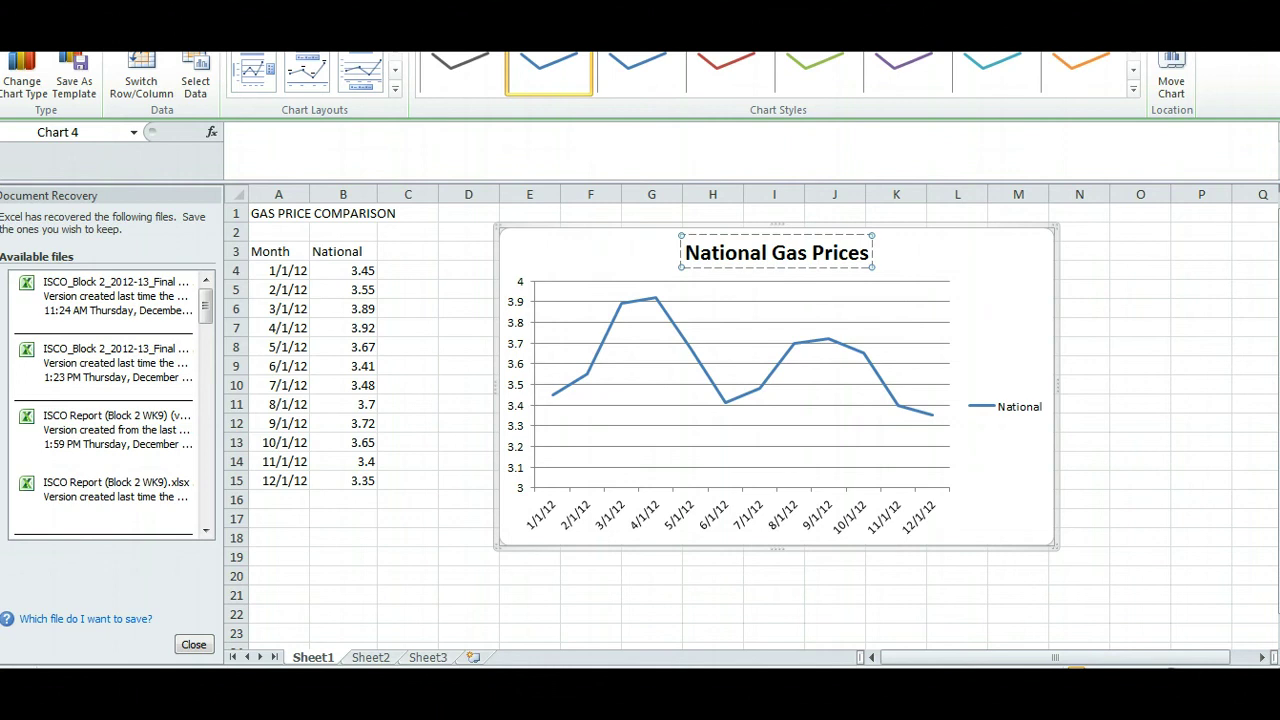
click(304, 18)
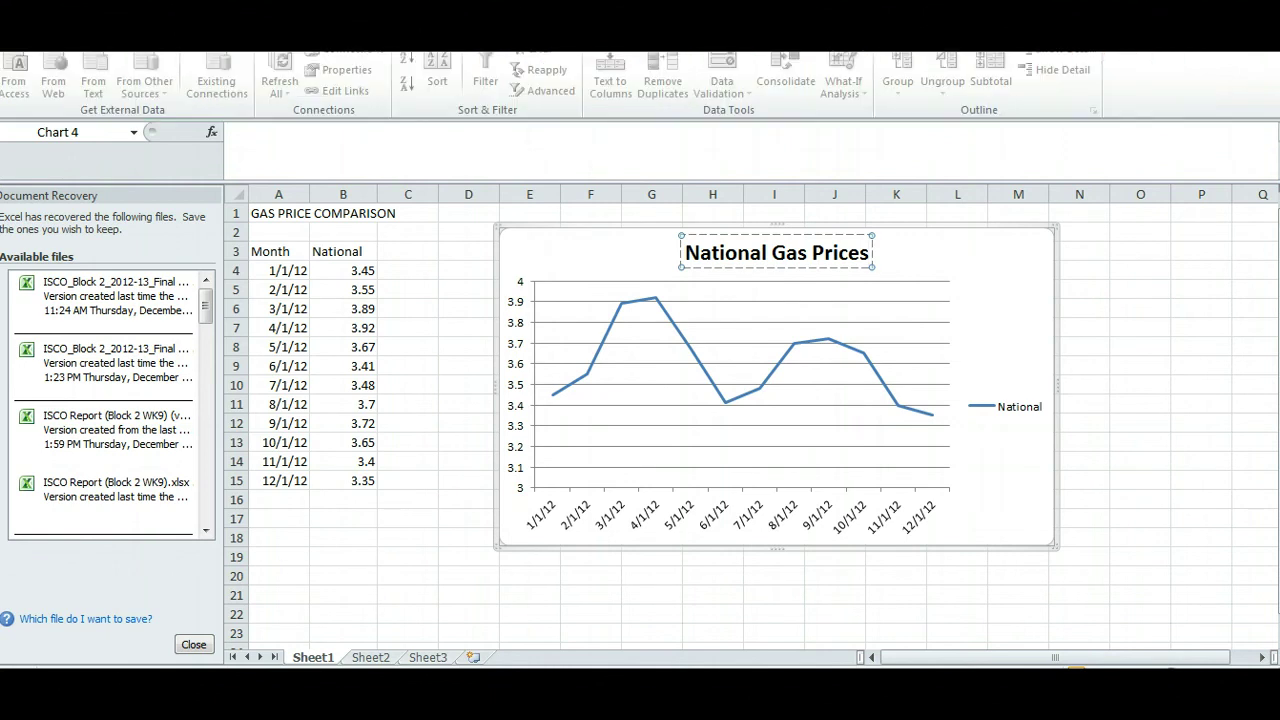
click(500, 18)
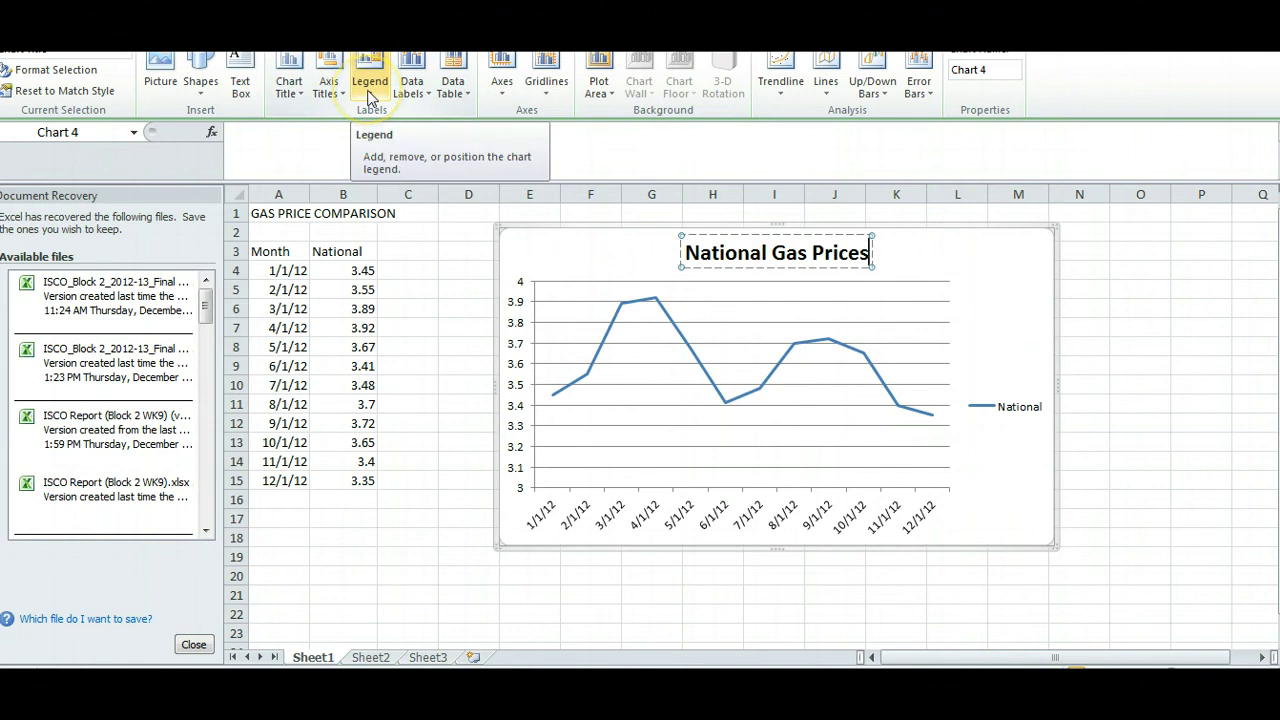
- Try data labels placed left of the line's data points, and turn the data labels off again
click(432, 92)
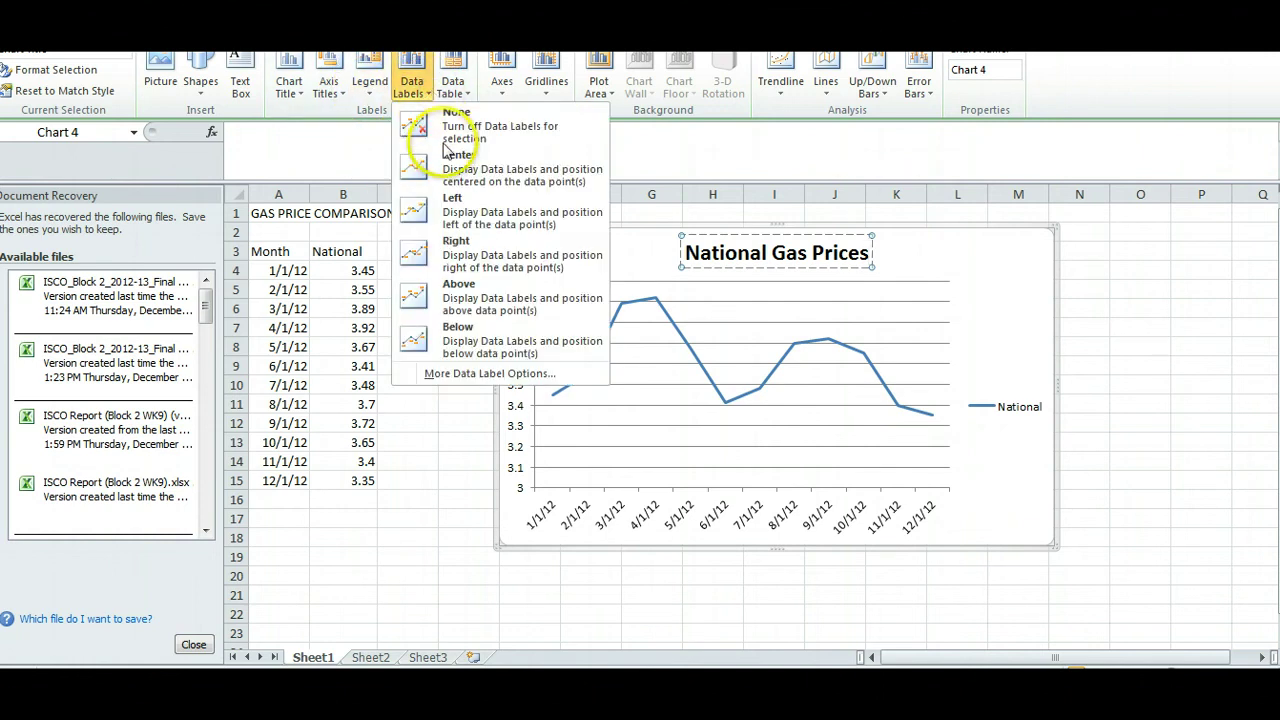
click(447, 207)
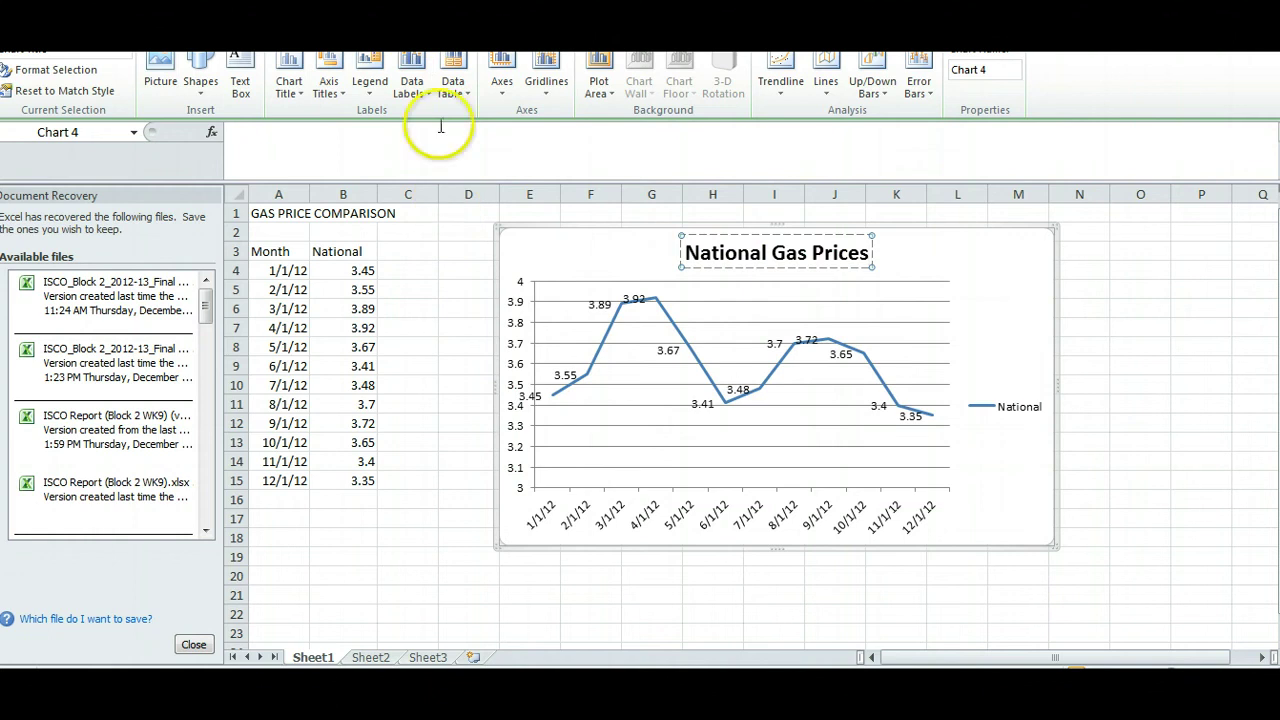
click(428, 92)
click(441, 121)
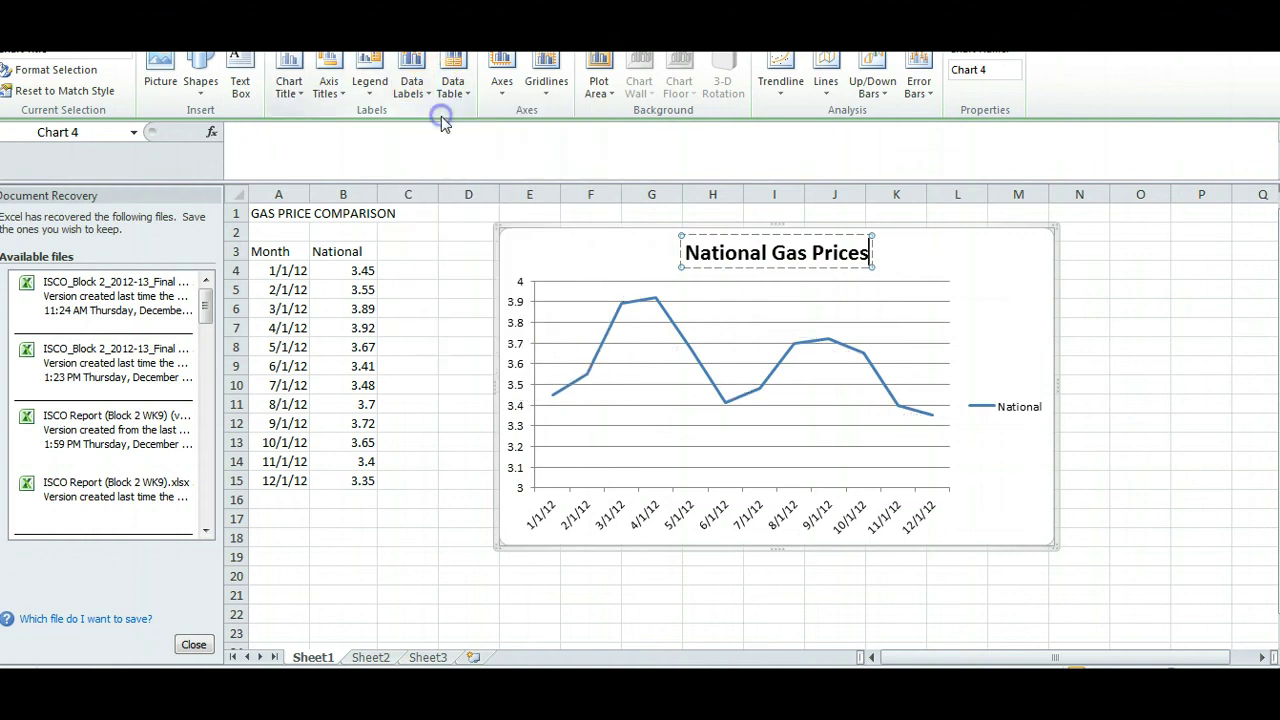
- Try showing the legend at the top of the chart, and return it to the right side
click(370, 88)
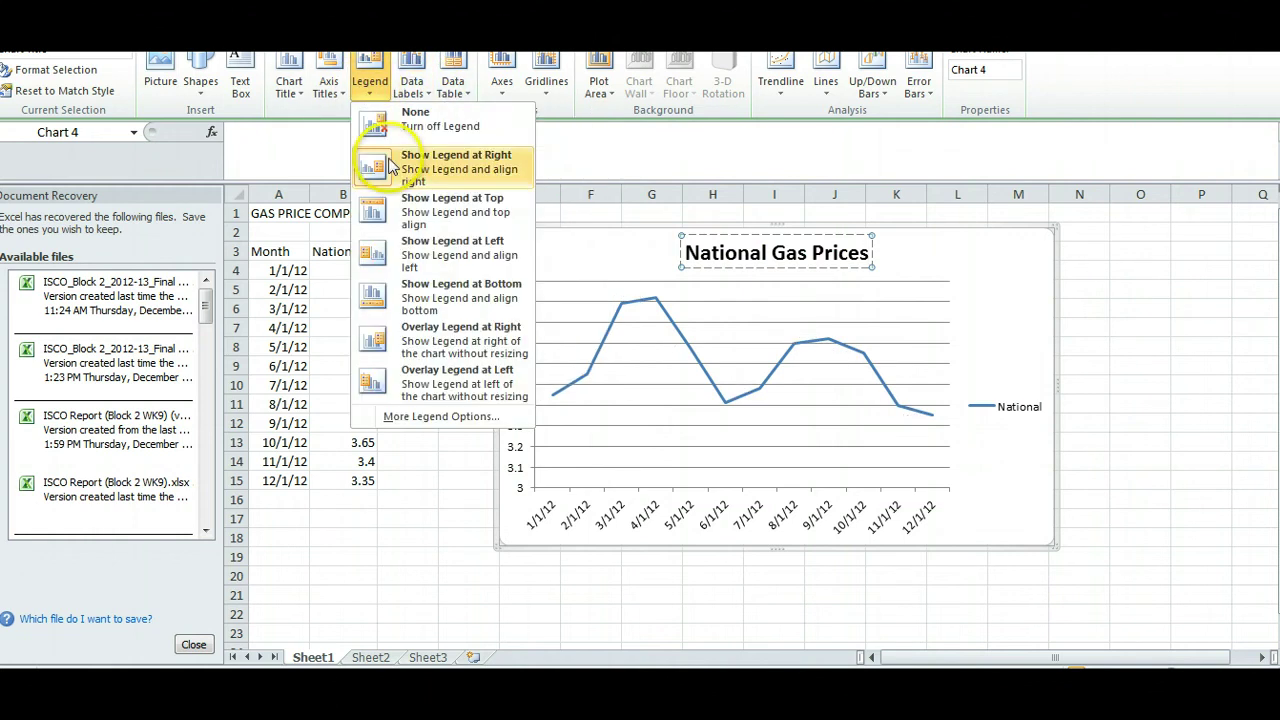
click(411, 211)
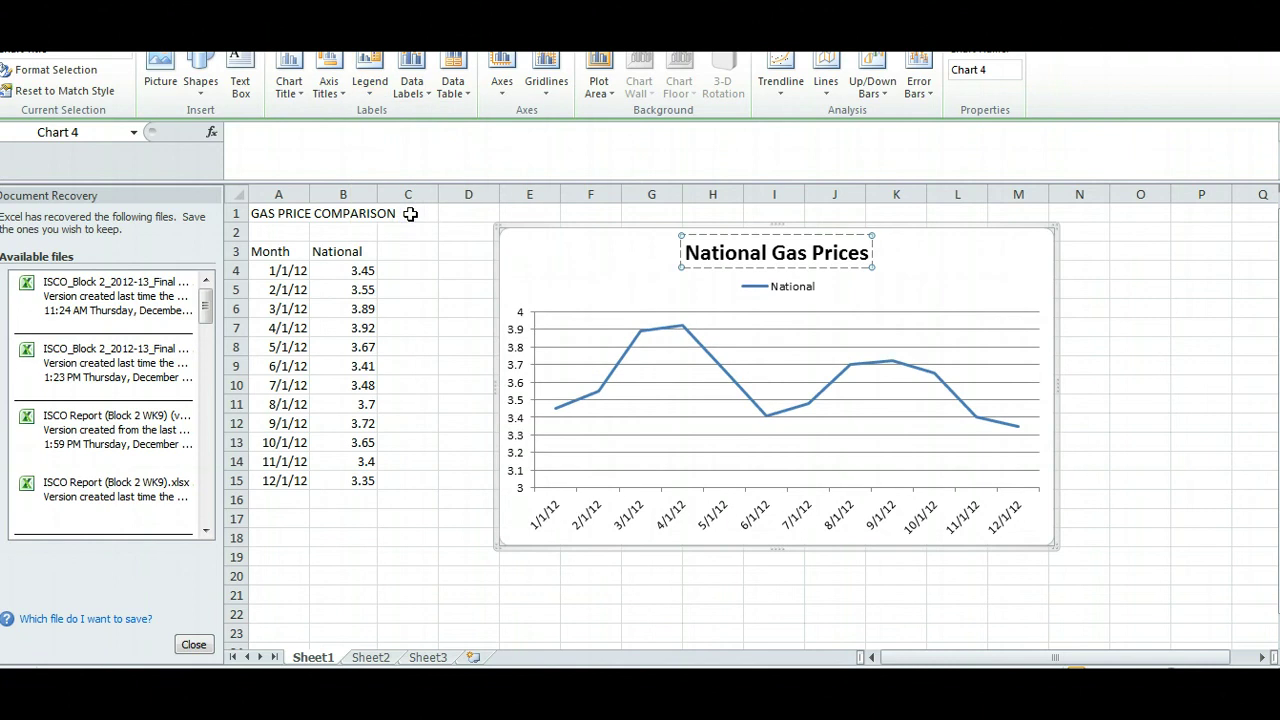
click(370, 86)
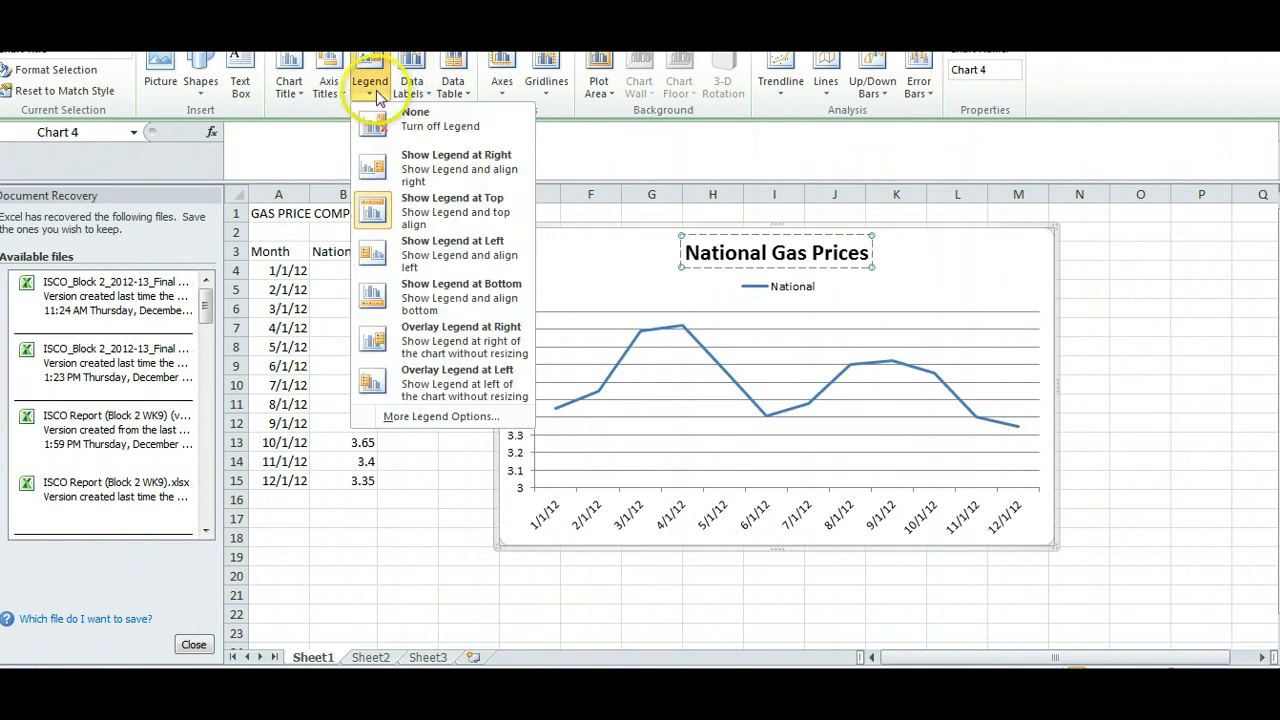
click(414, 167)
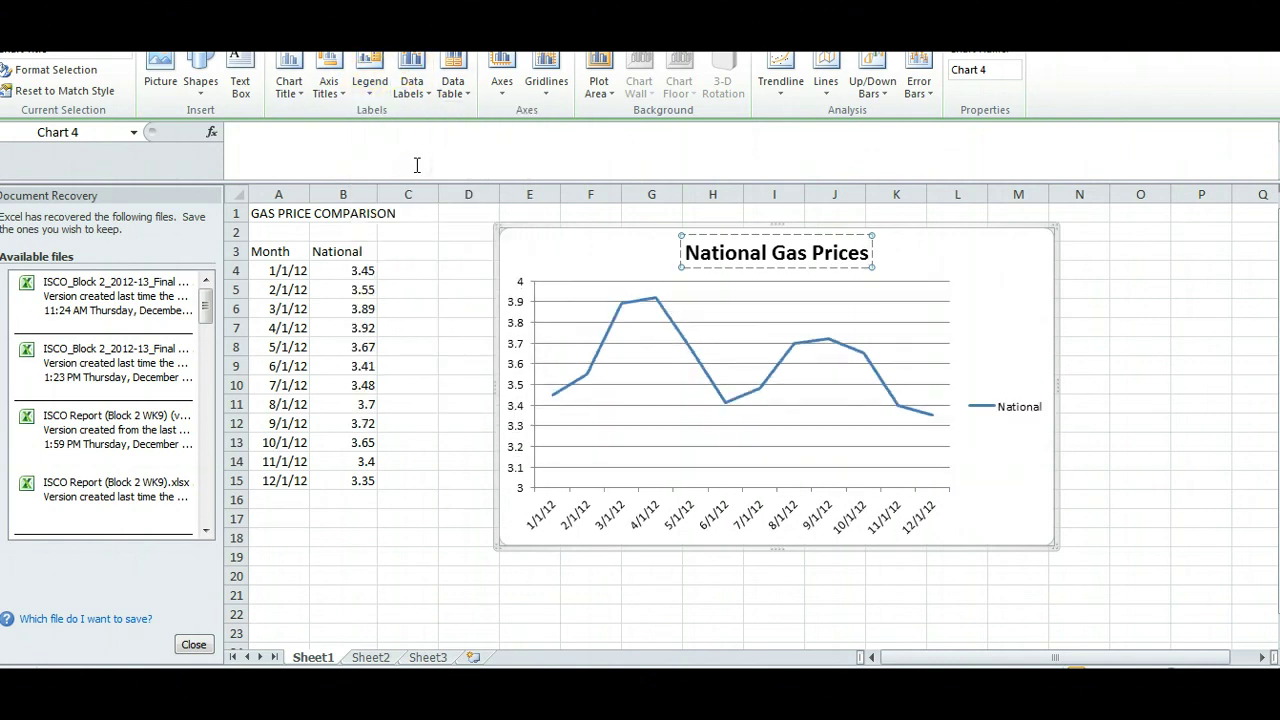
- Add a primary horizontal axis title below the axis and change its text to "Months"
click(341, 93)
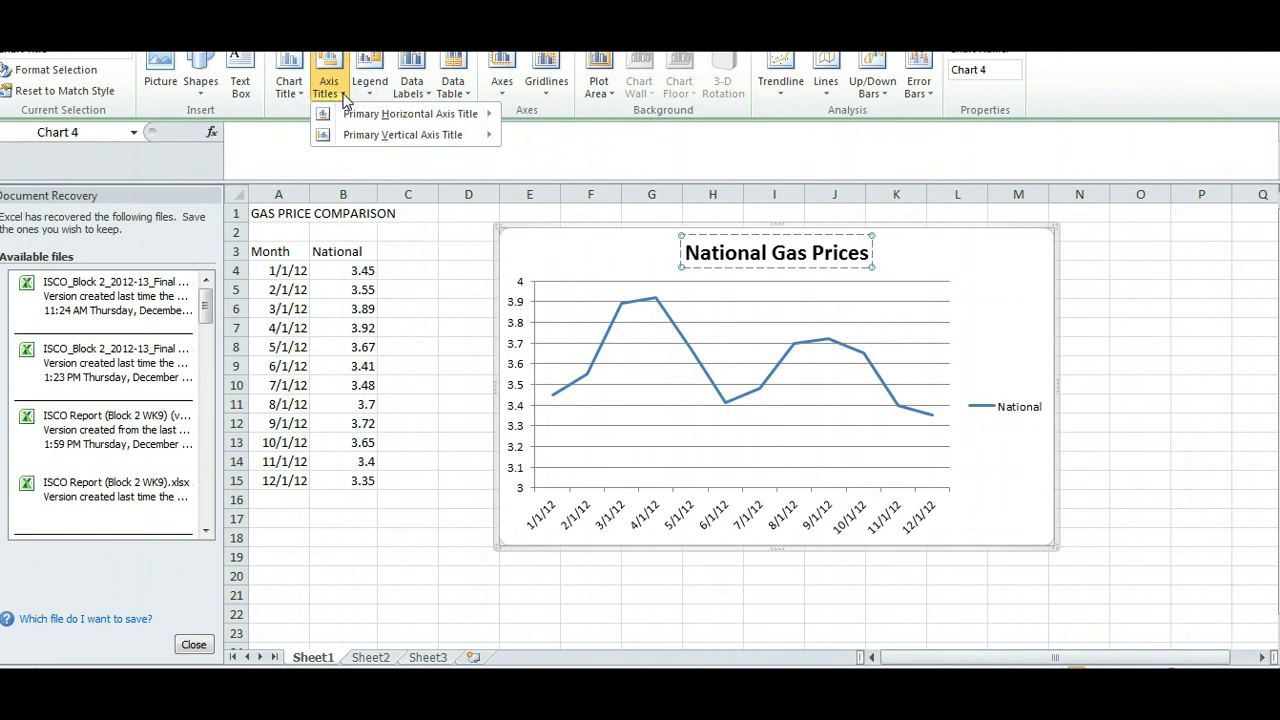
mouse_move(450, 121)
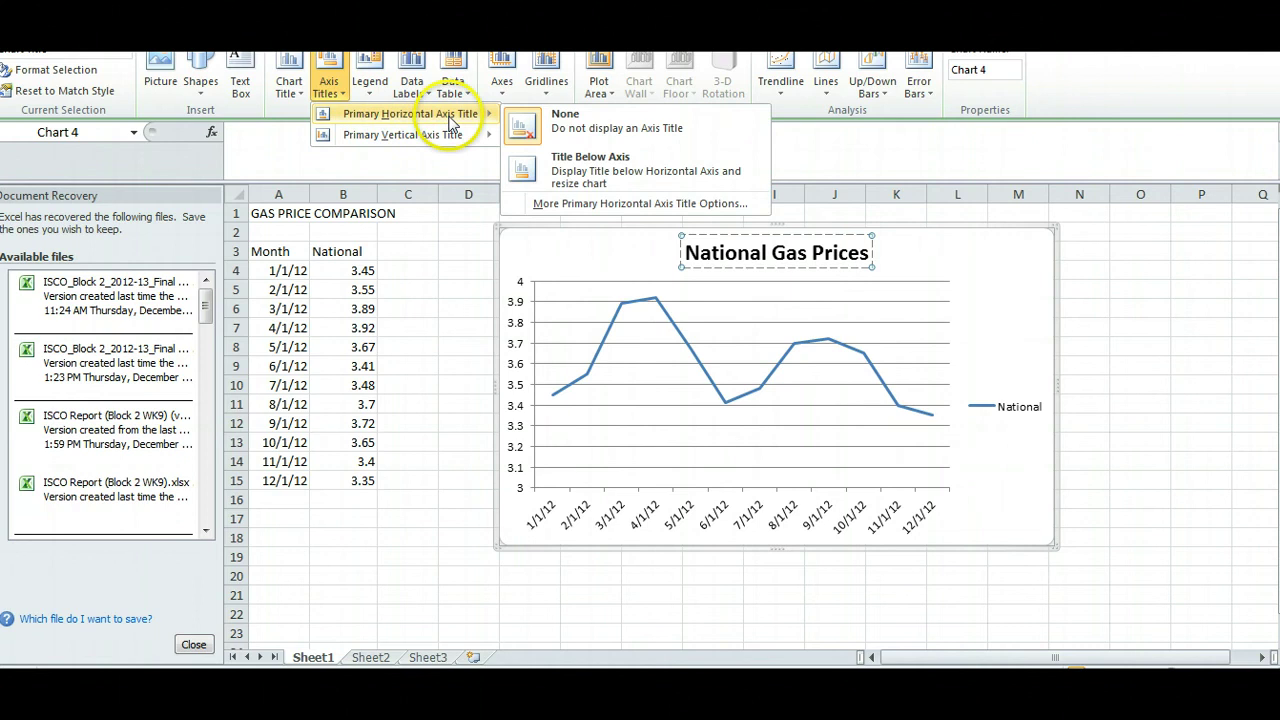
click(578, 172)
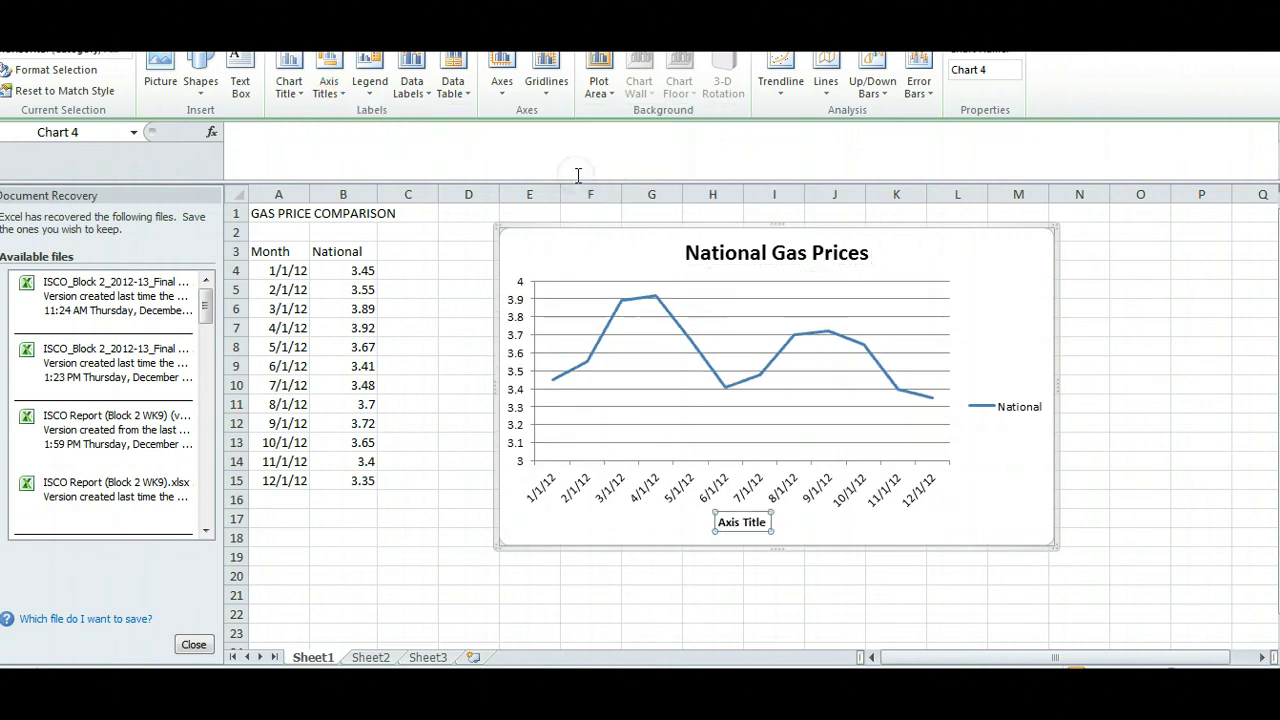
click(765, 524)
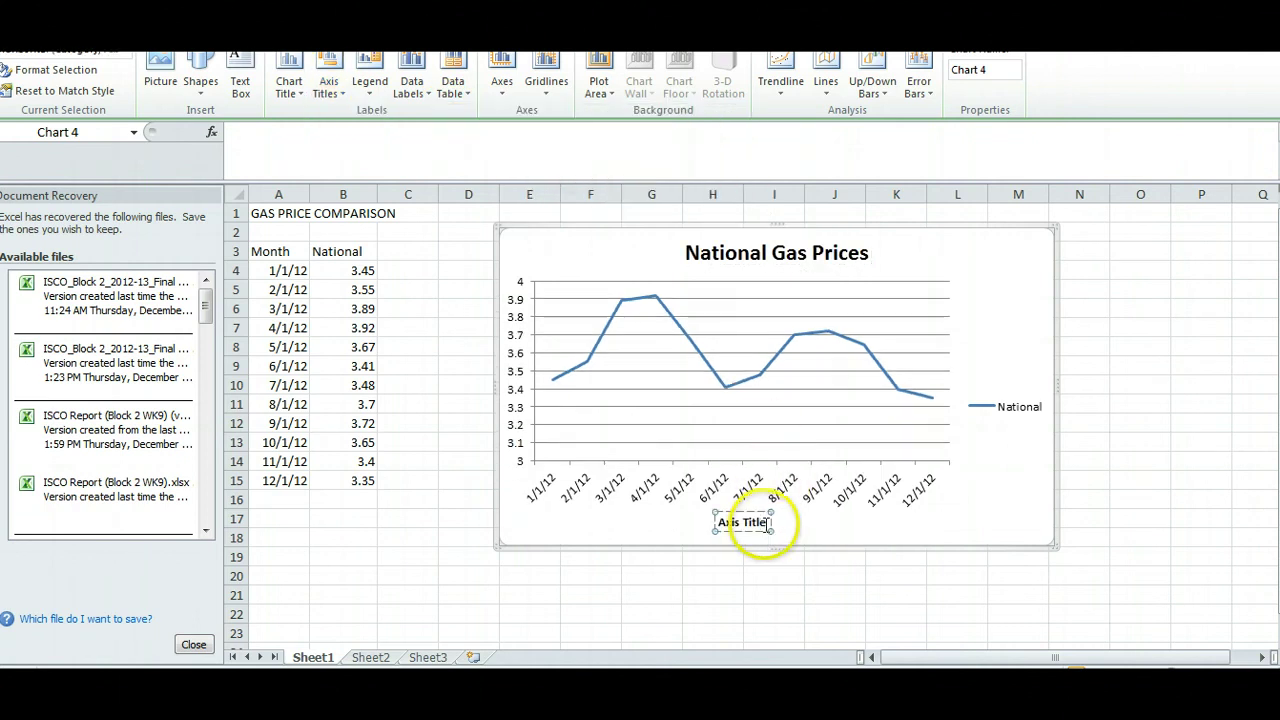
click(766, 524)
key(BackSpace)
key(BackSpace)
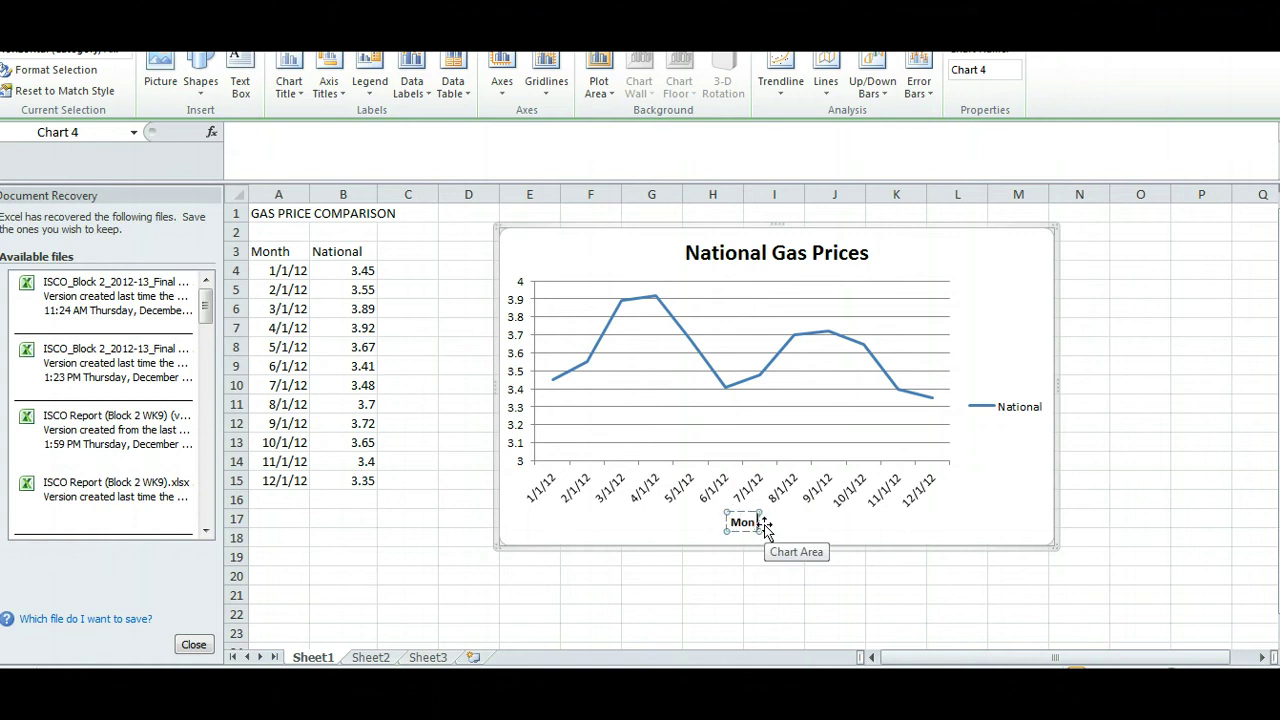
text(Months)
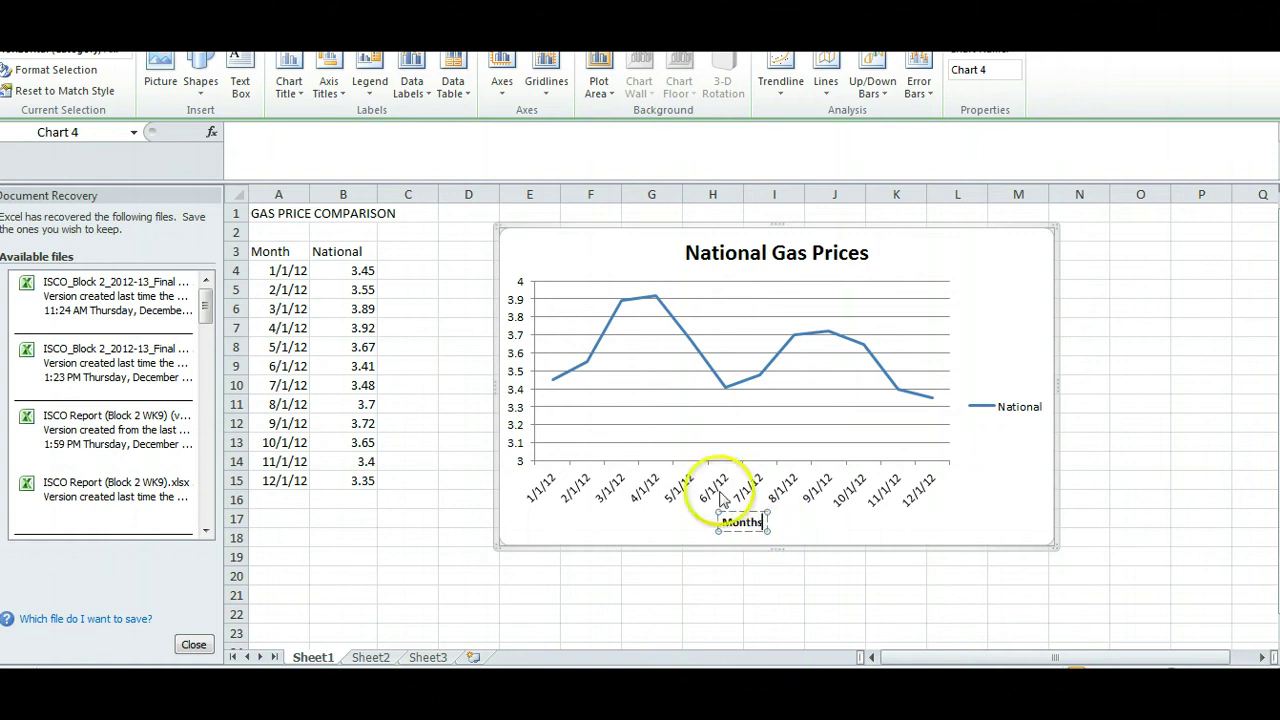
- Add a rotated primary vertical axis title and change its text to "Dollars"
click(344, 94)
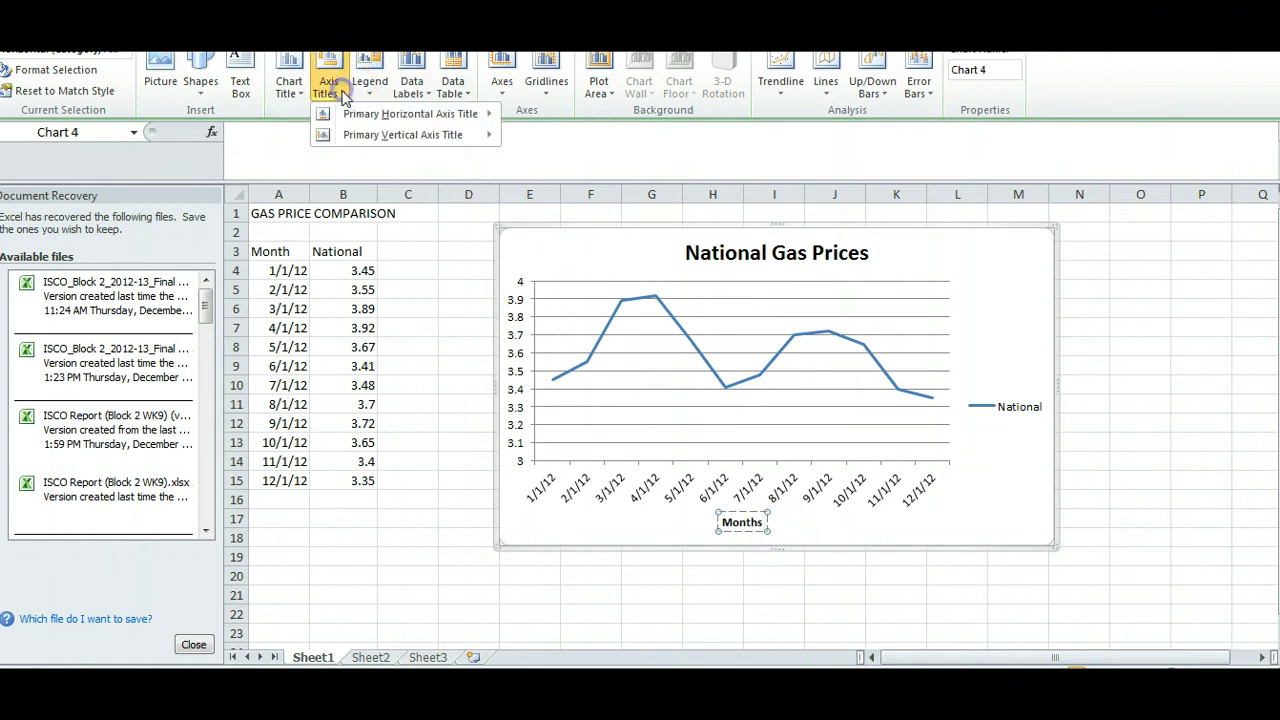
click(345, 136)
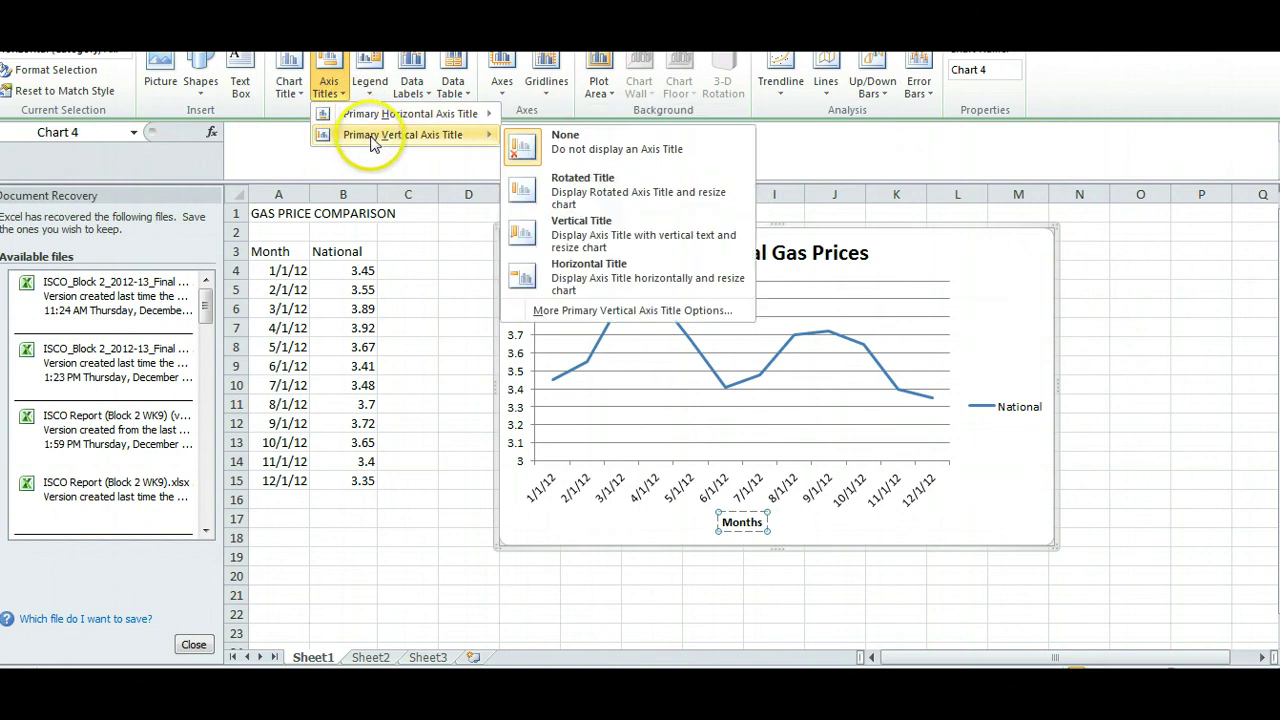
click(570, 200)
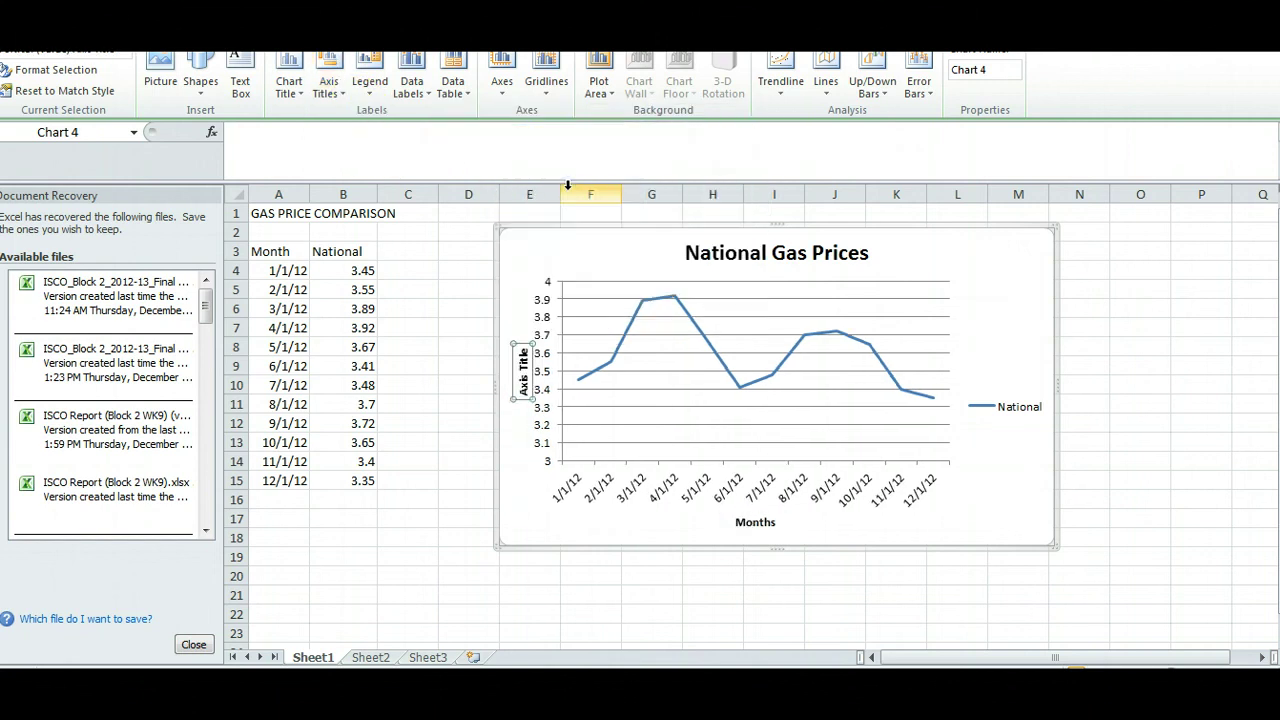
click(526, 376)
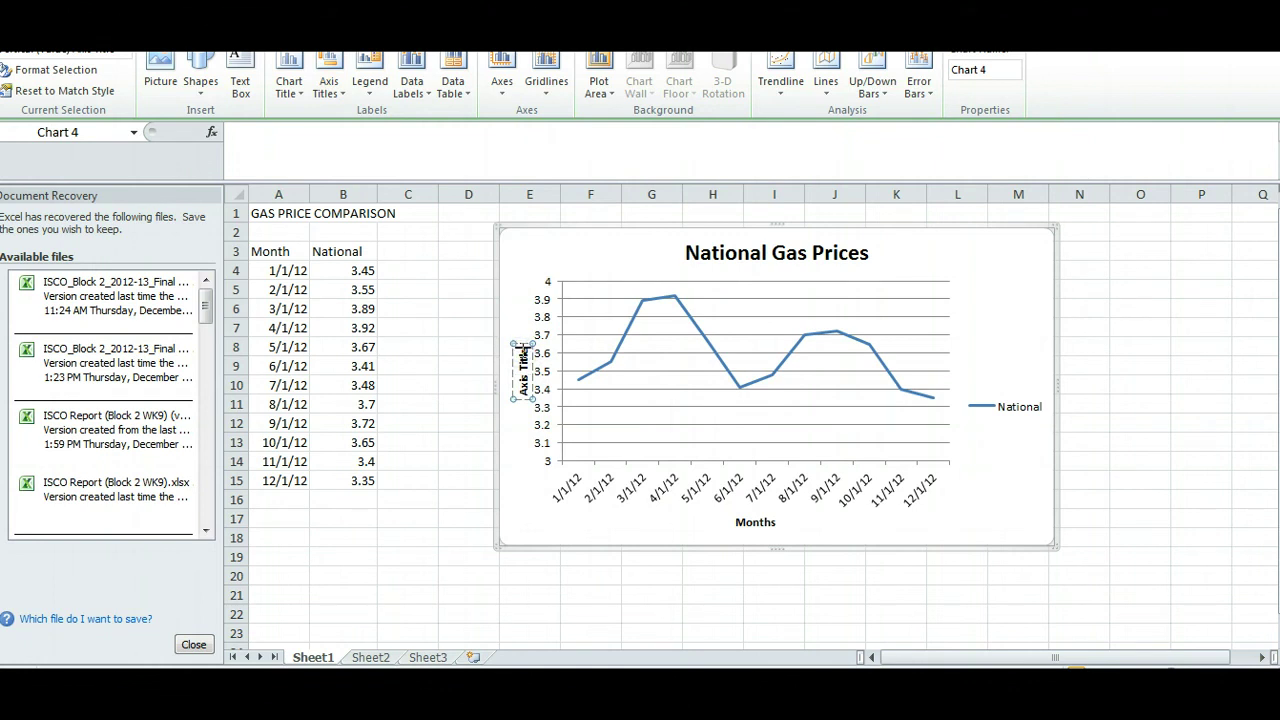
key(BackSpace)
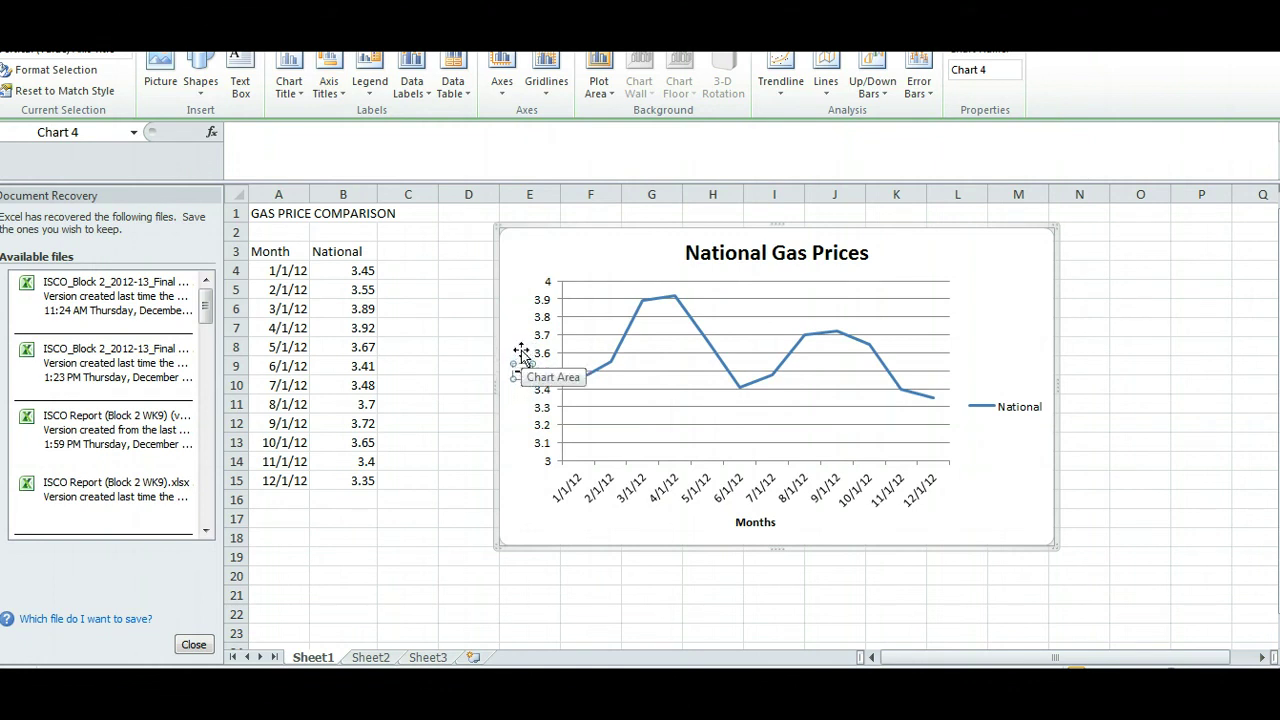
click(656, 416)
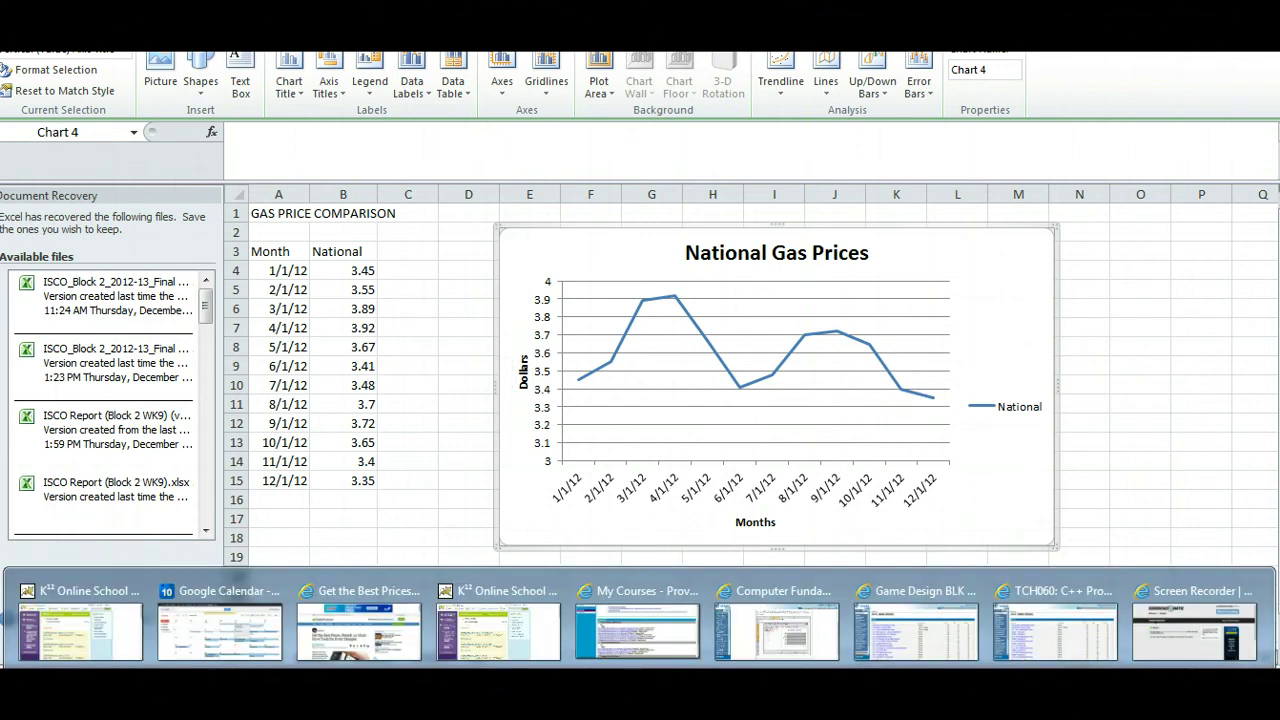
- Return to the Computer Fundamentals course in the browser and continue to Types of Charts page 10 to read Step #7 on placing the chart
click(771, 625)
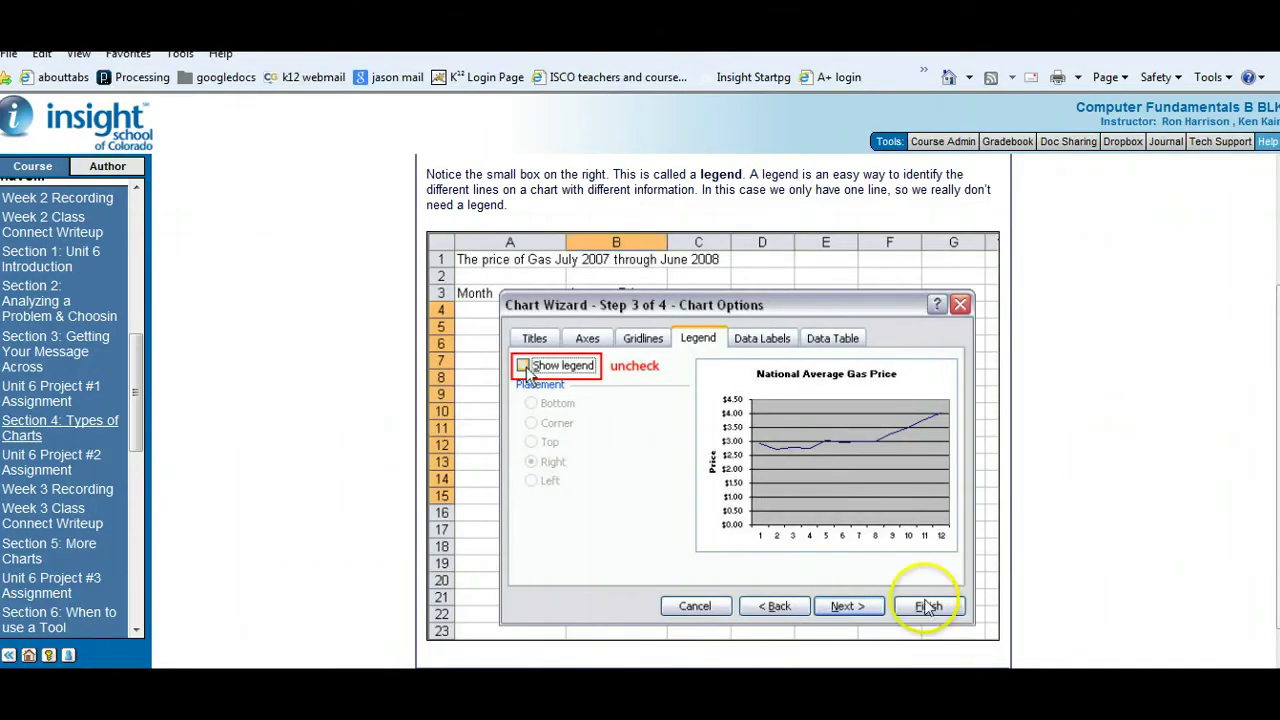
scroll(713, 400, down, 2)
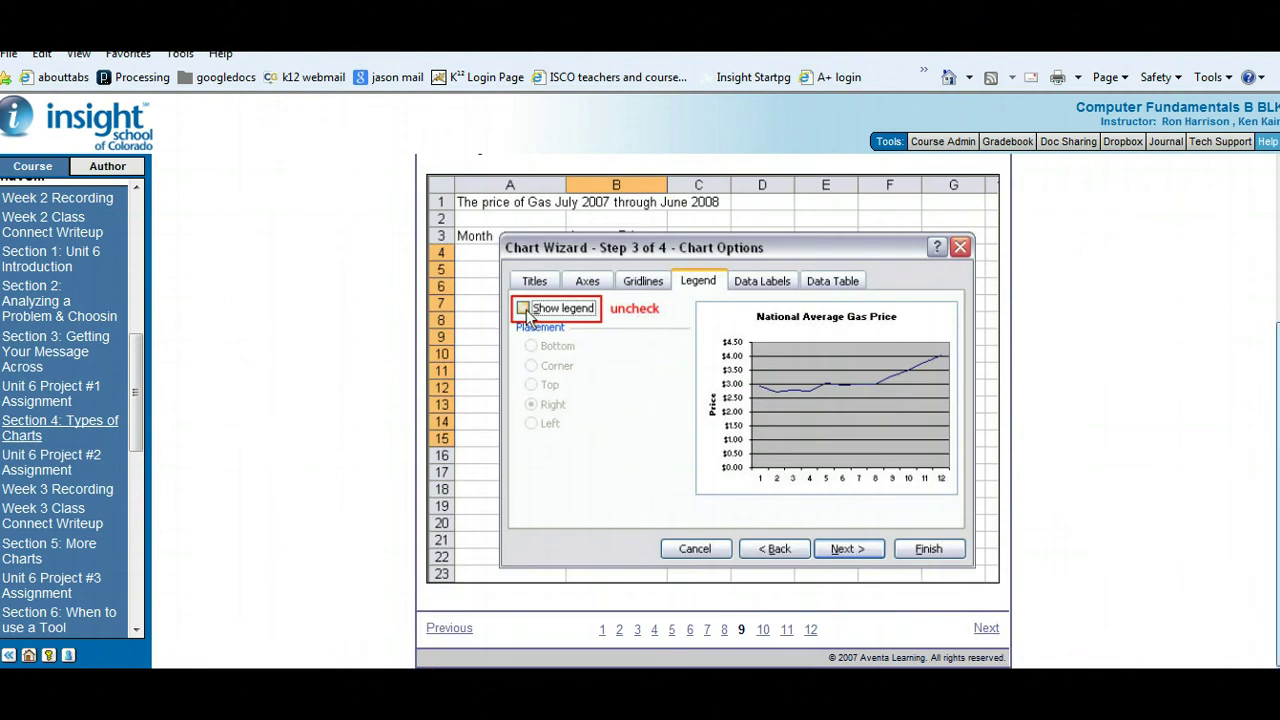
click(983, 630)
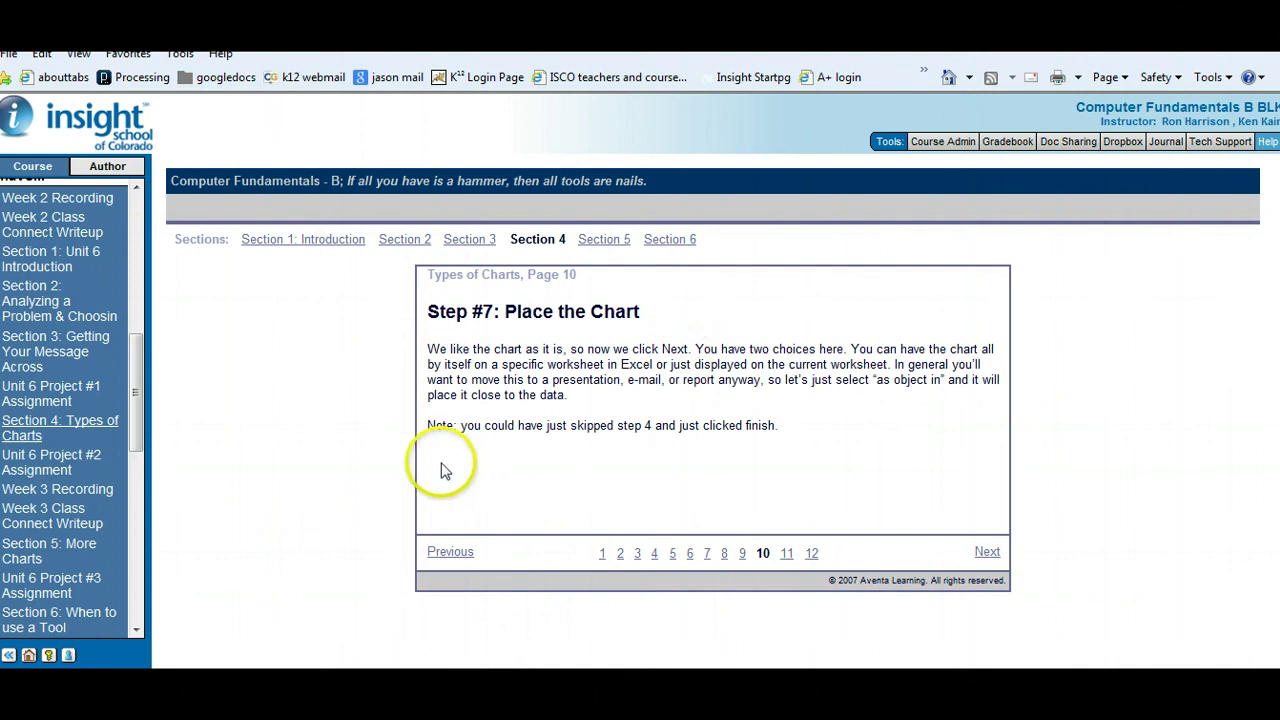
- Switch back to the workbook in Excel, move the chart to start at column G, and shrink it to about rows 7 to 19
click(486, 625)
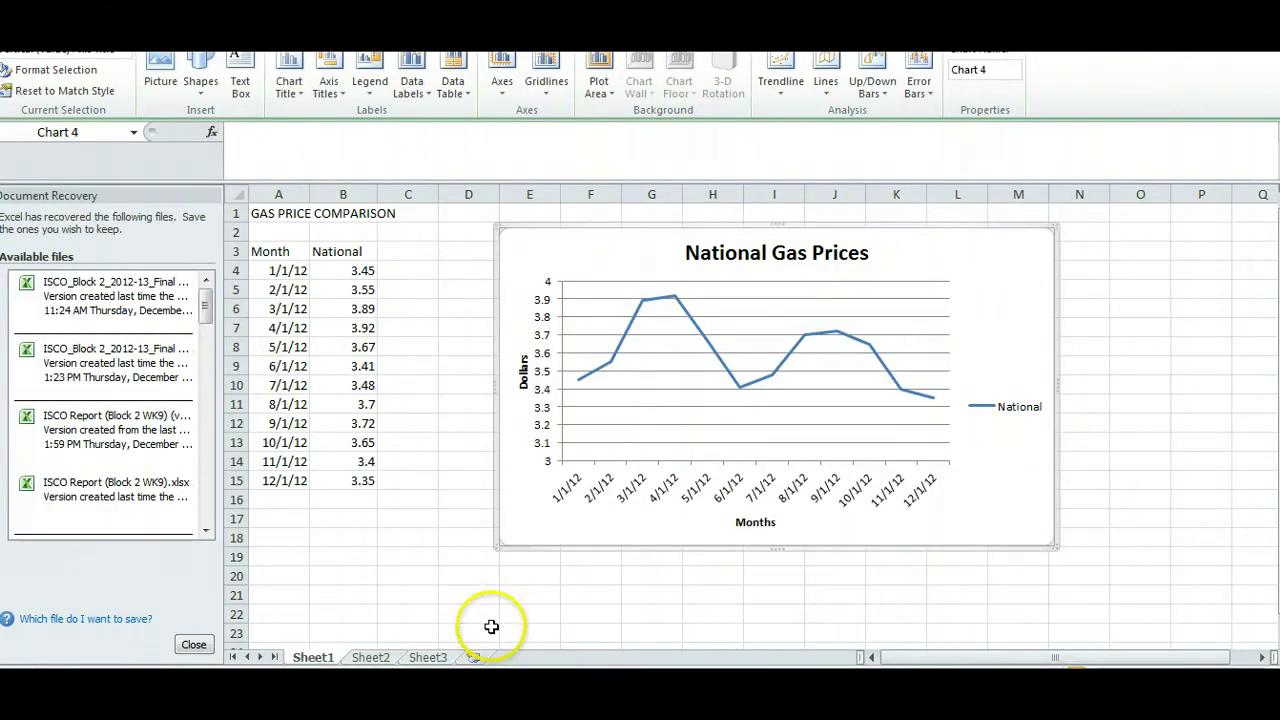
drag(498, 510, 620, 529)
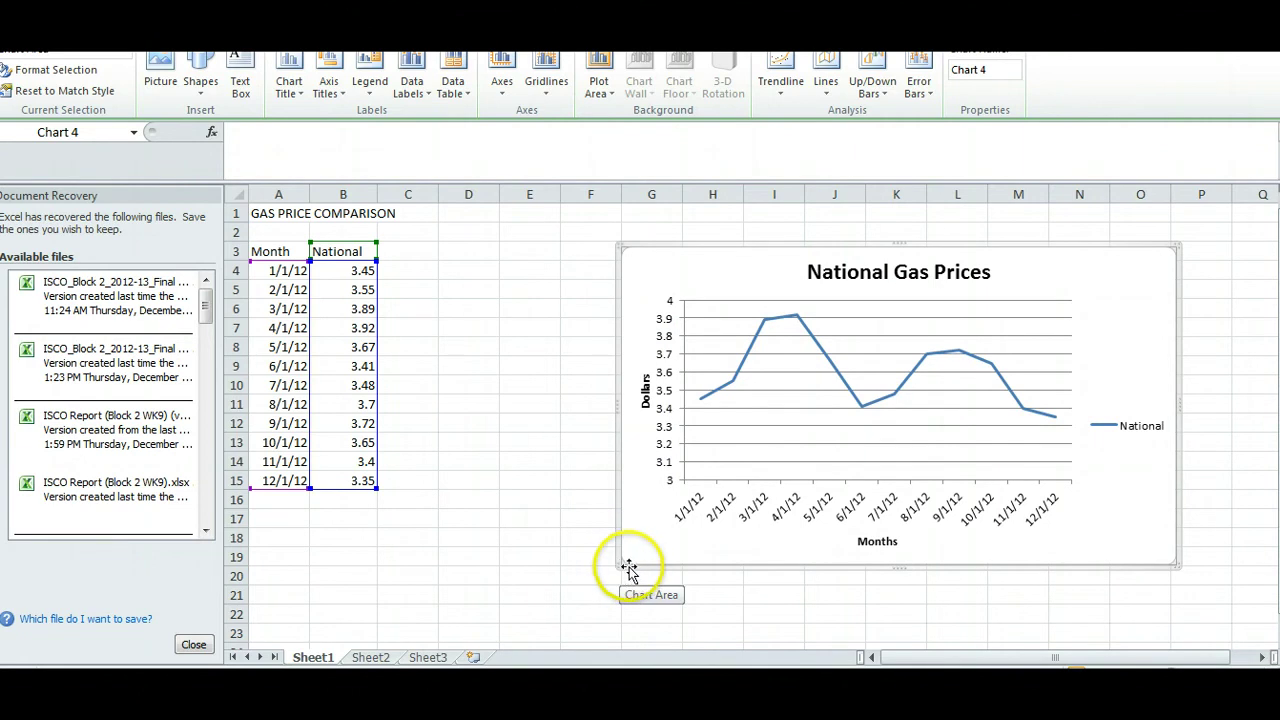
click(1177, 245)
drag(1176, 245, 1064, 324)
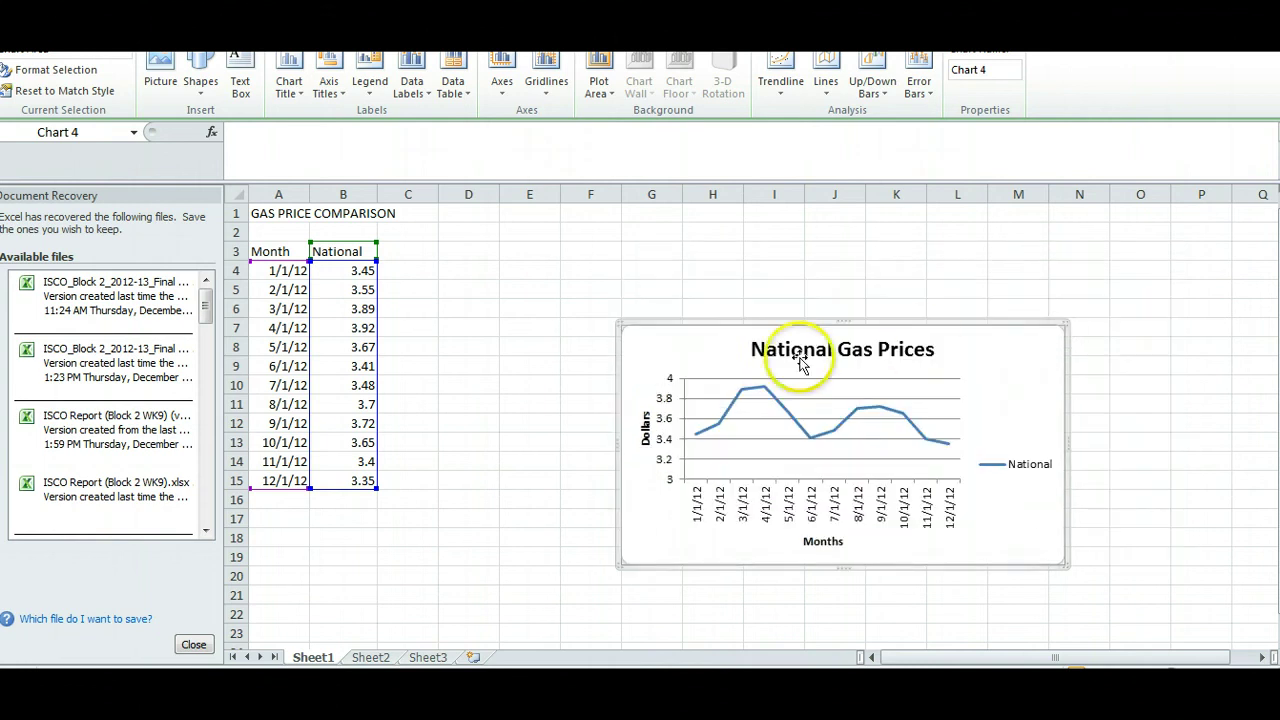
- Move the "National Gas Prices" title to the upper-left corner of the chart
click(744, 338)
drag(728, 338, 727, 336)
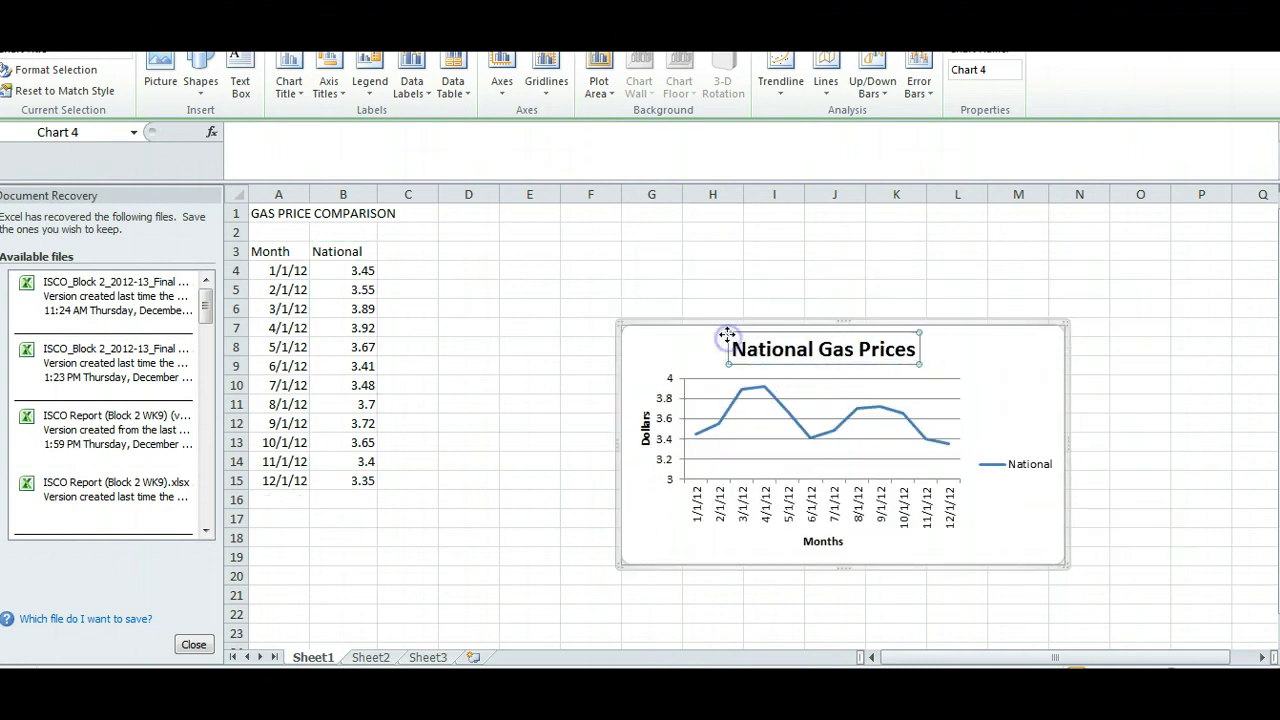
click(706, 333)
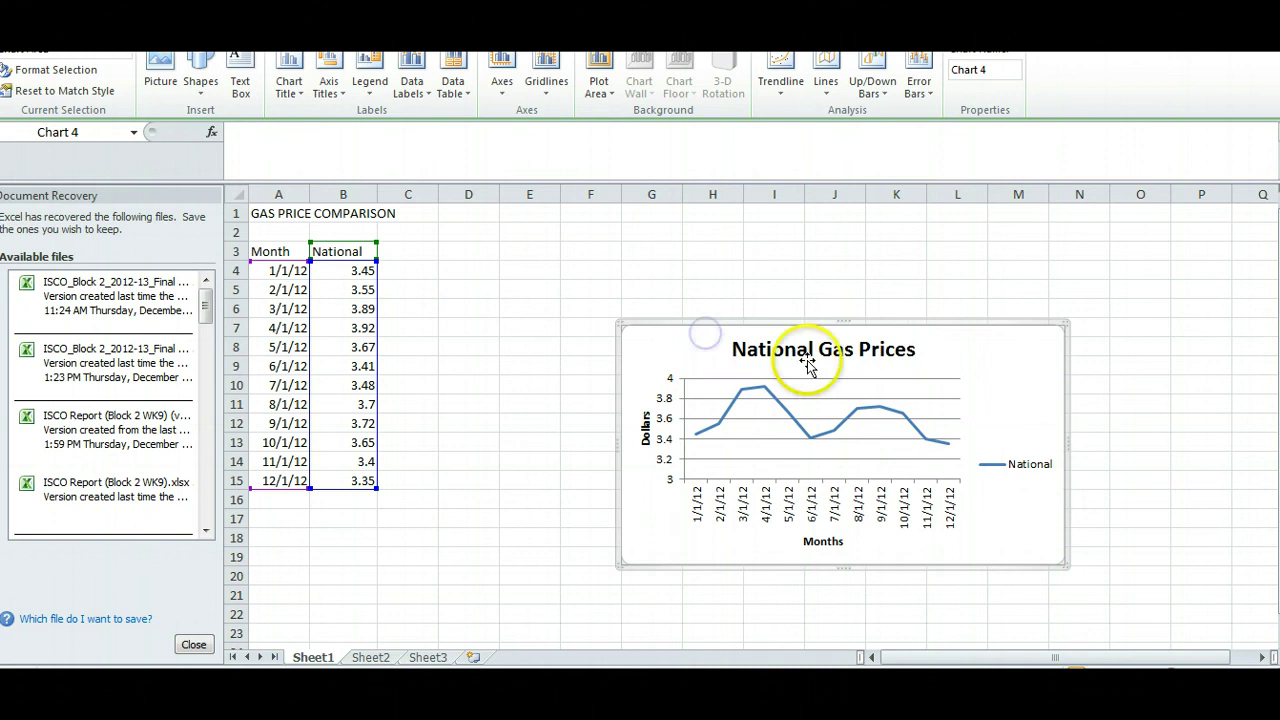
click(806, 362)
click(784, 336)
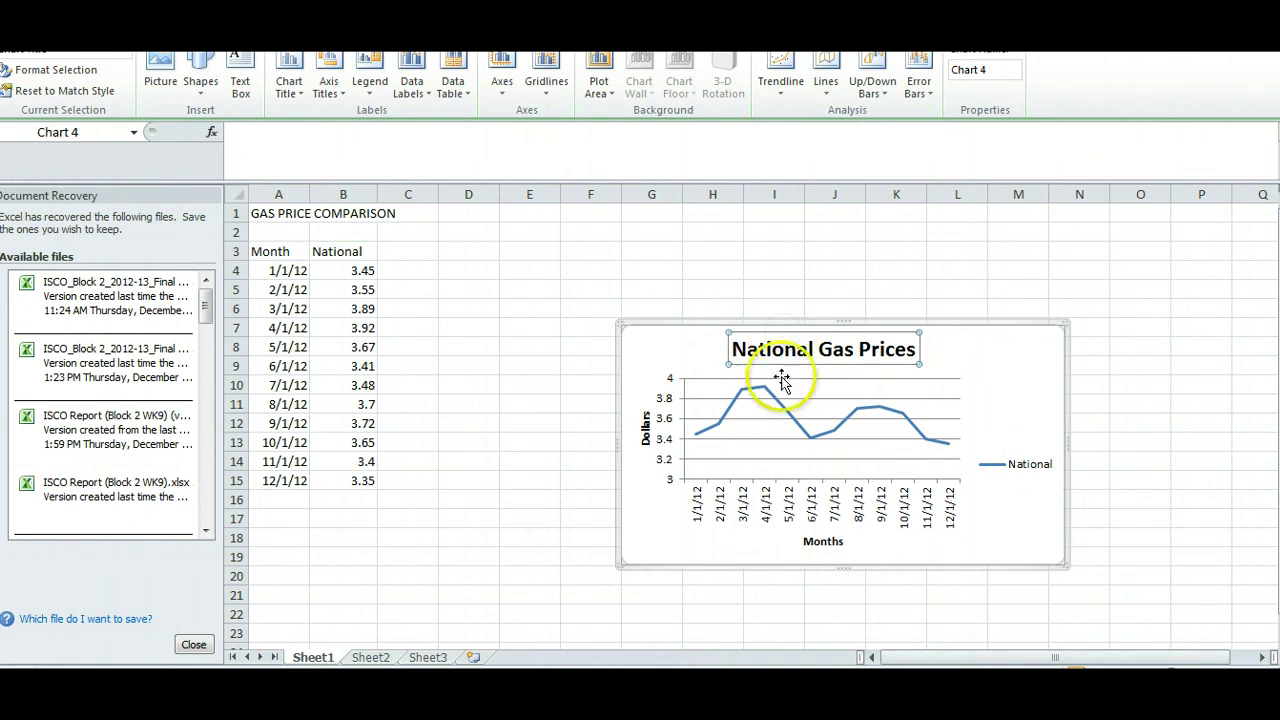
click(778, 365)
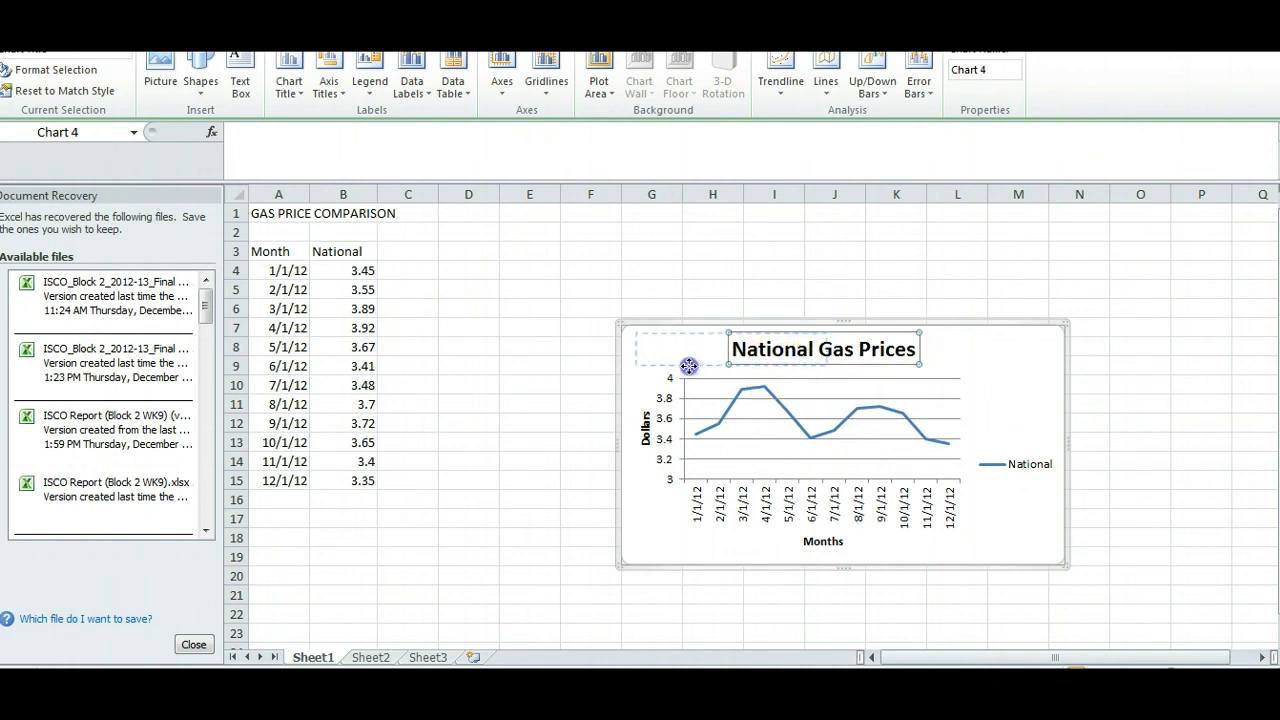
drag(689, 366, 689, 366)
- Move the National legend up beside the top of the chart's plot area
click(1025, 466)
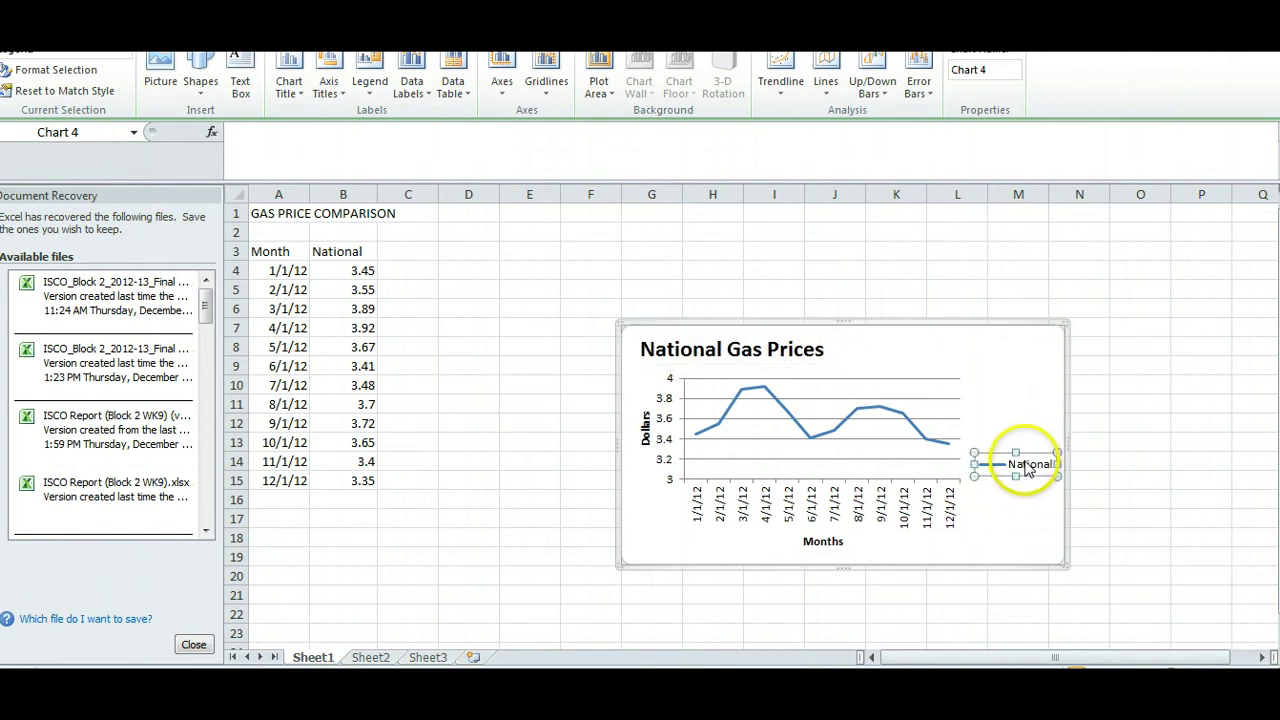
drag(1027, 452, 1027, 452)
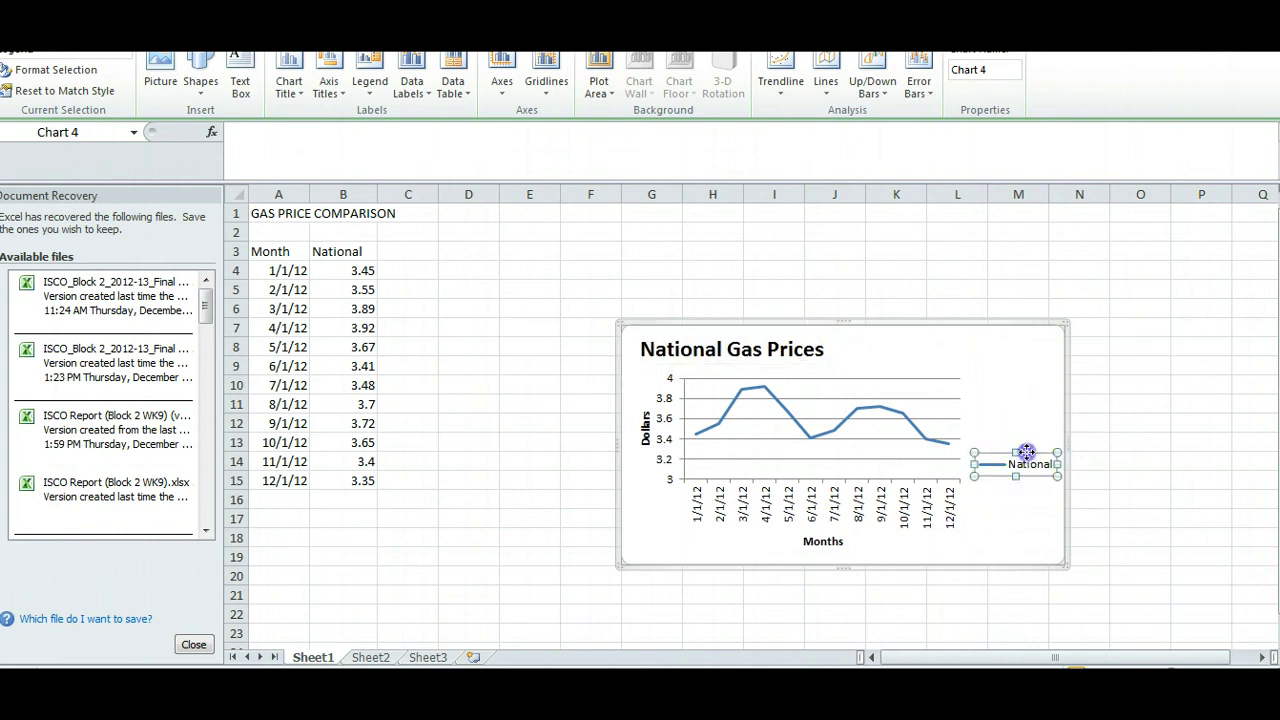
drag(1016, 383, 1015, 381)
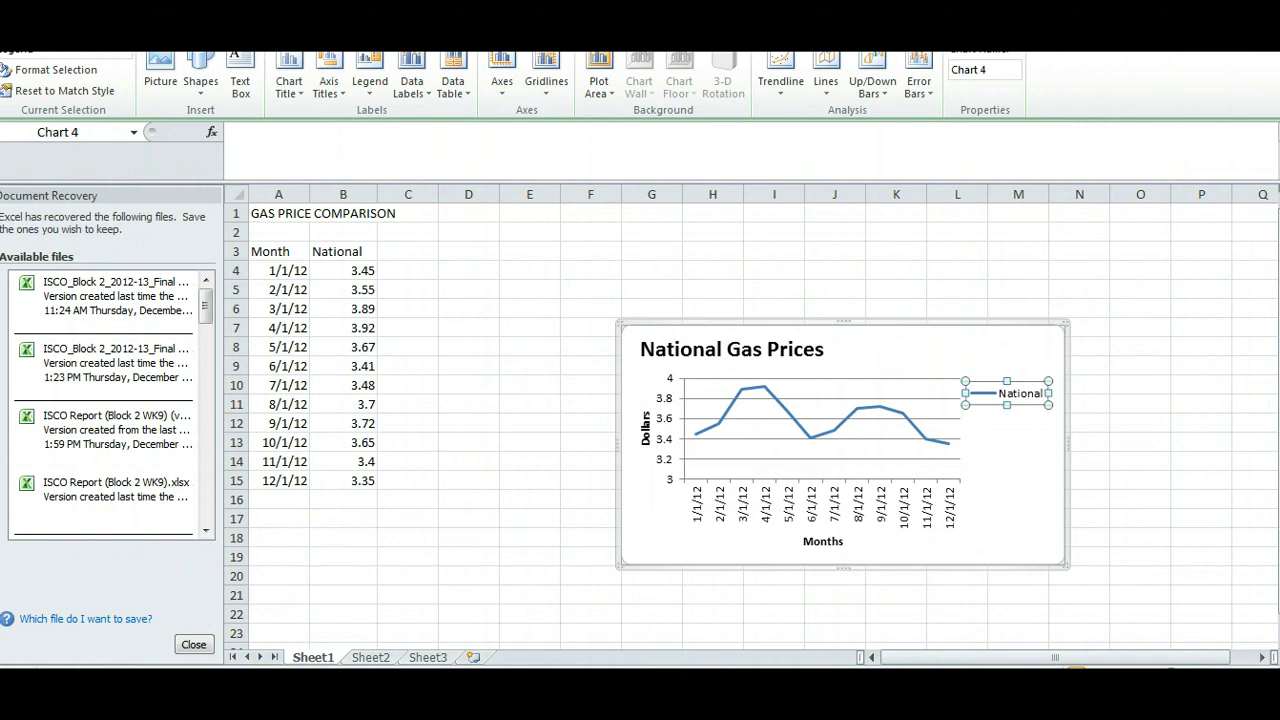
- Return to the Computer Fundamentals course in the browser and continue past the Summary to Types of Charts page 12
click(200, 688)
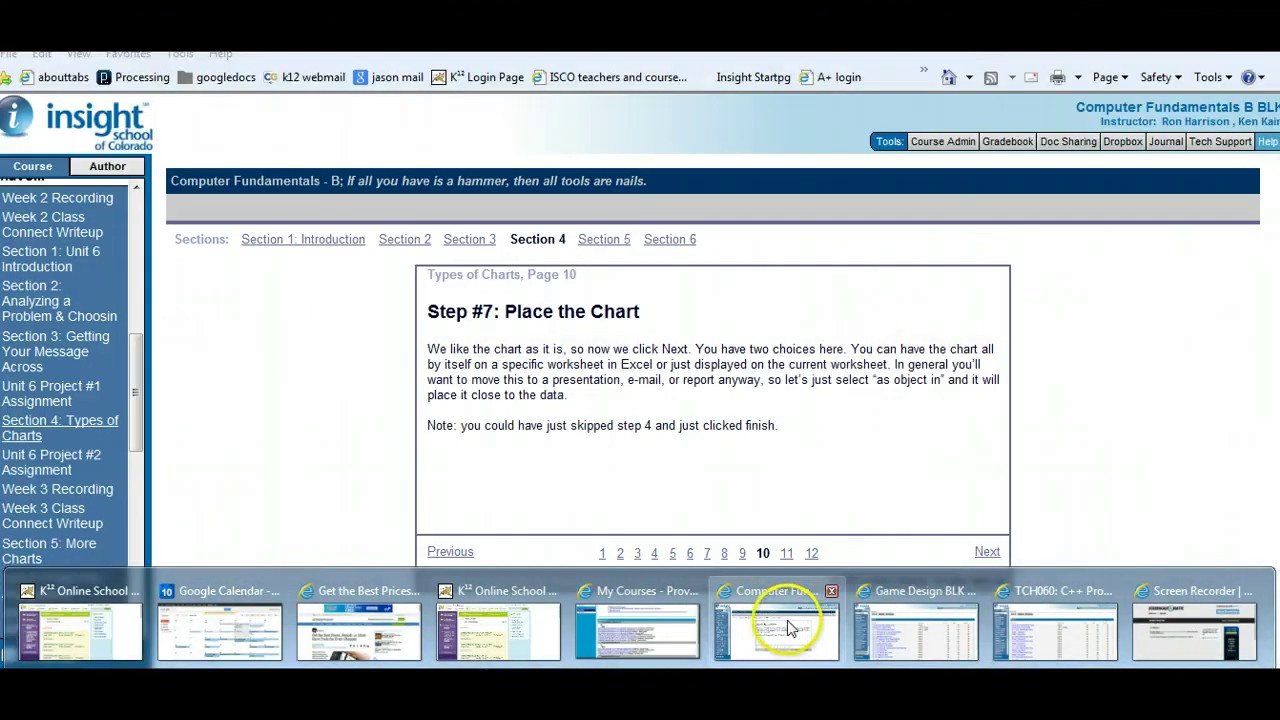
click(787, 627)
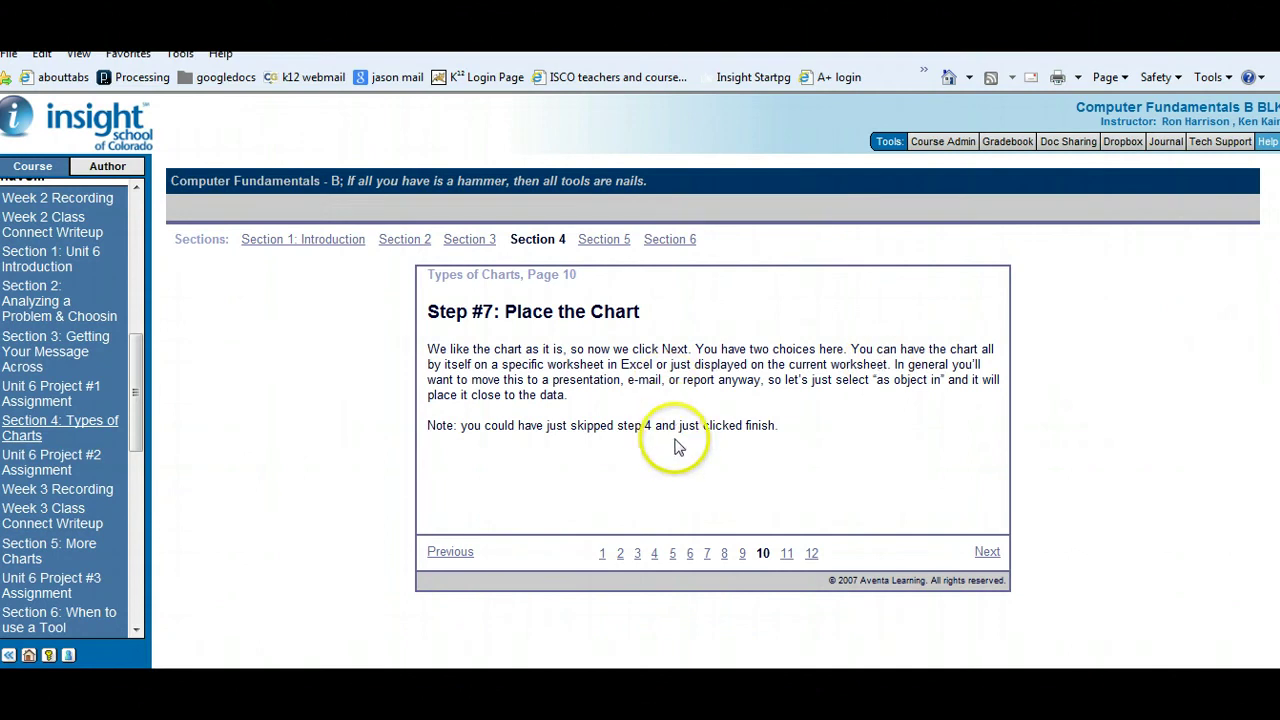
click(988, 556)
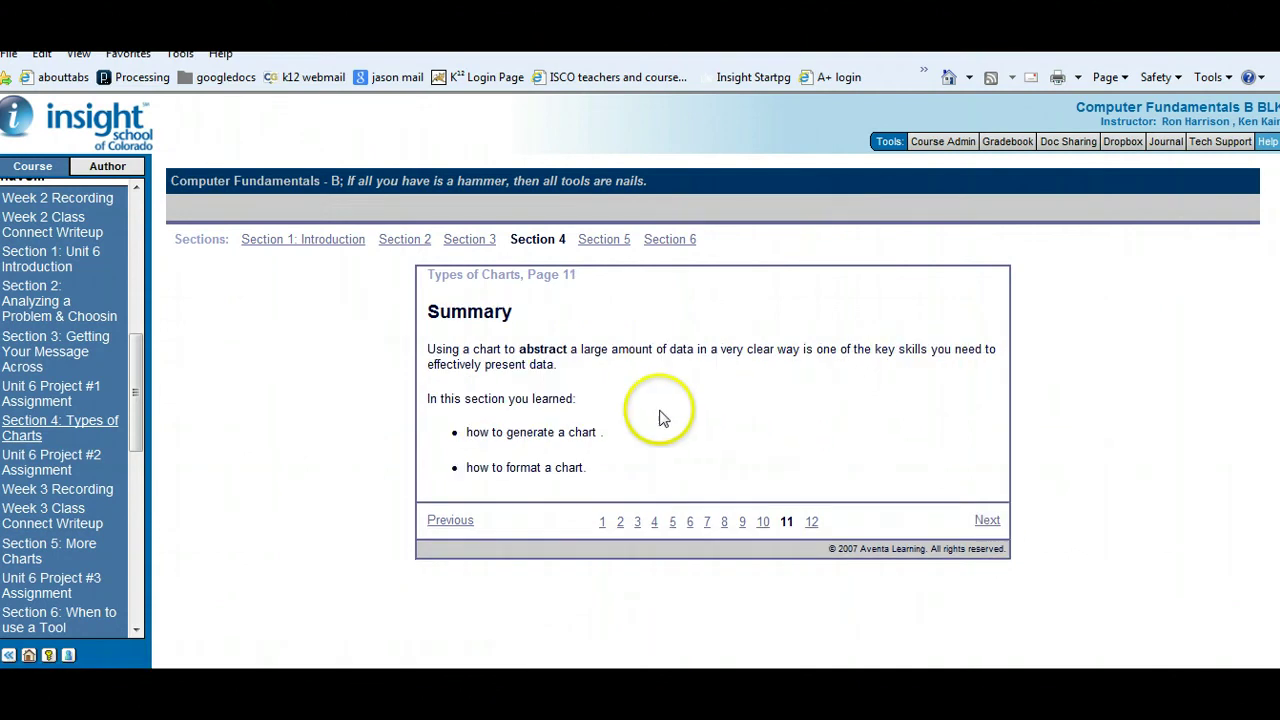
click(987, 521)
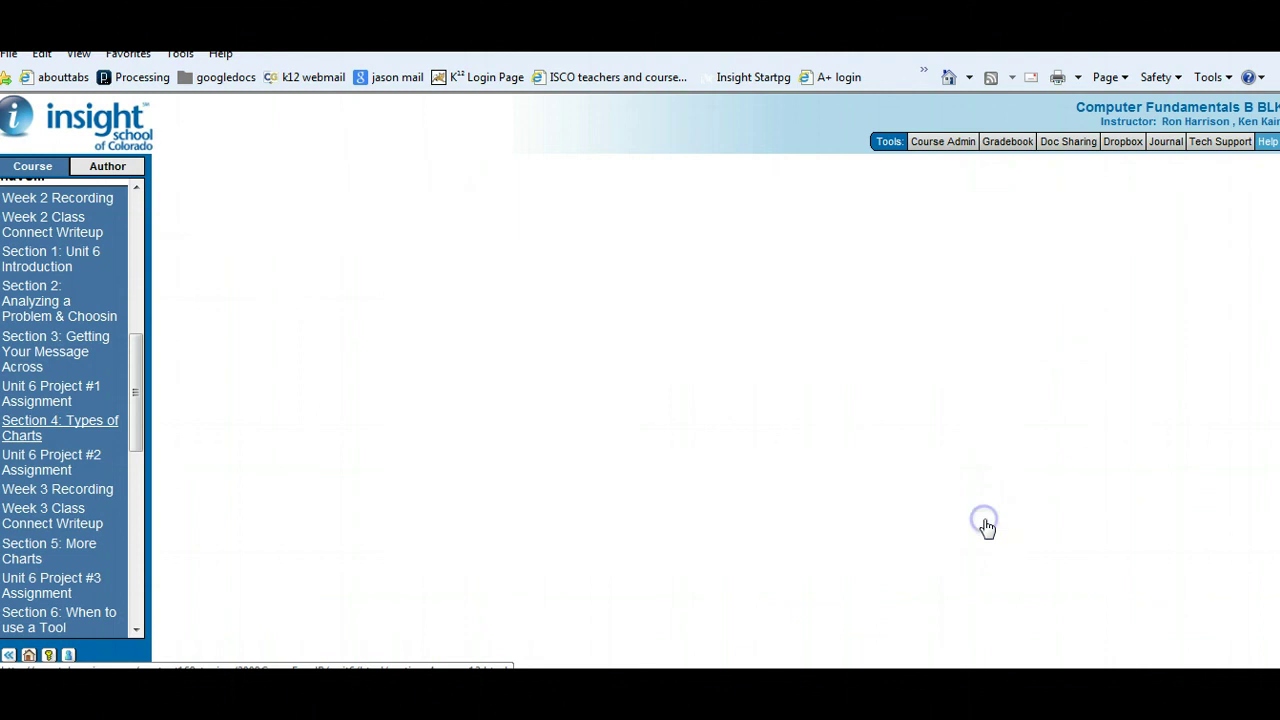
scroll(713, 410, down, 1)
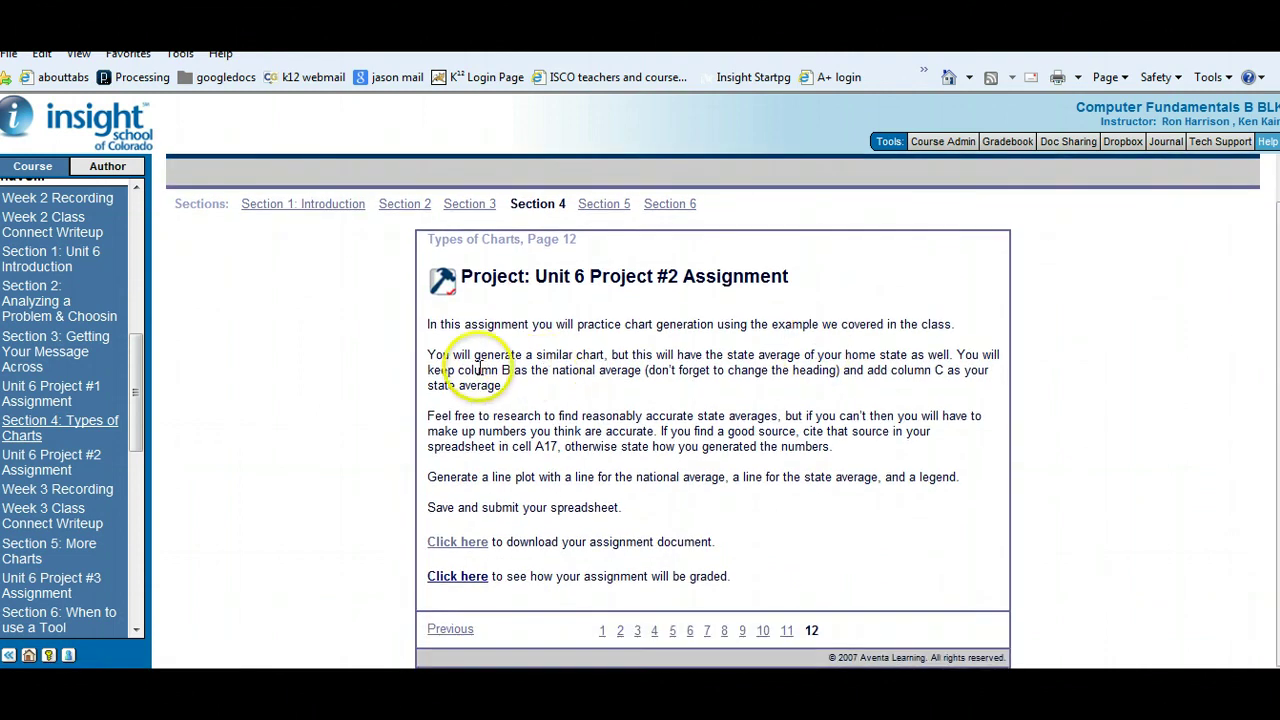
- Read the Unit 6 Project #2 instructions on columns B and C and on the required line plot
drag(458, 370, 590, 372)
click(610, 378)
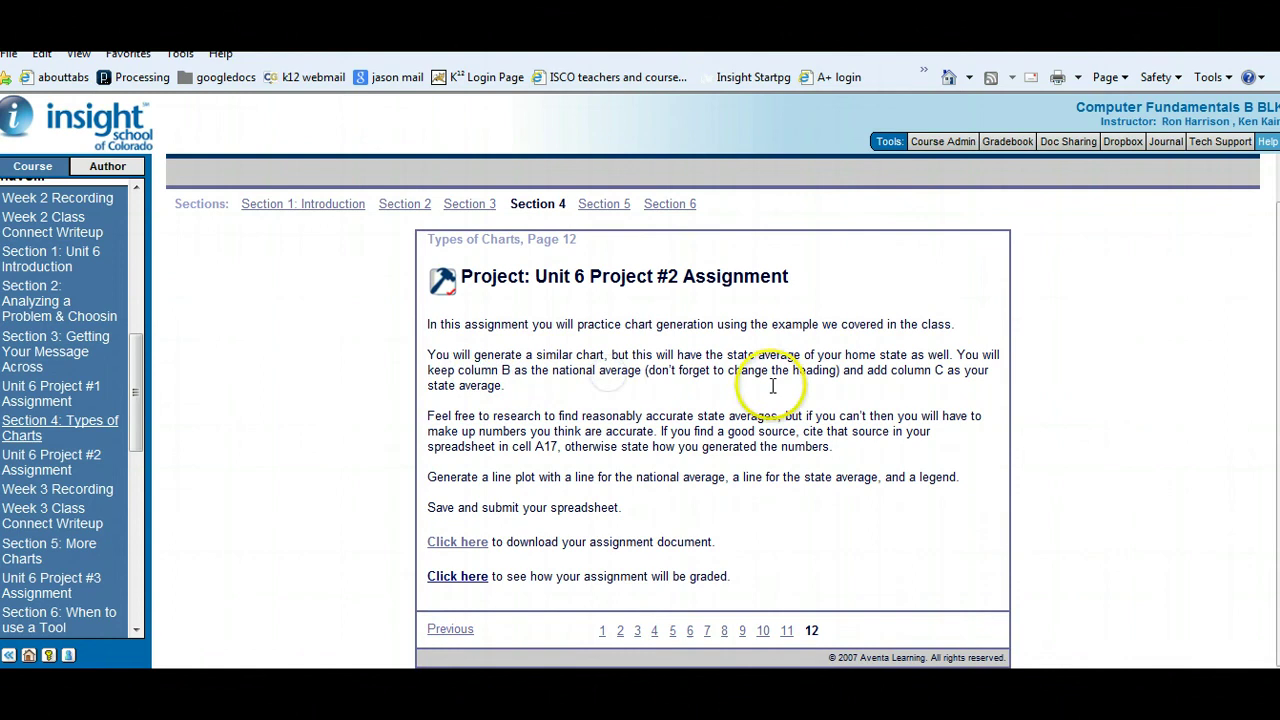
drag(871, 372, 933, 374)
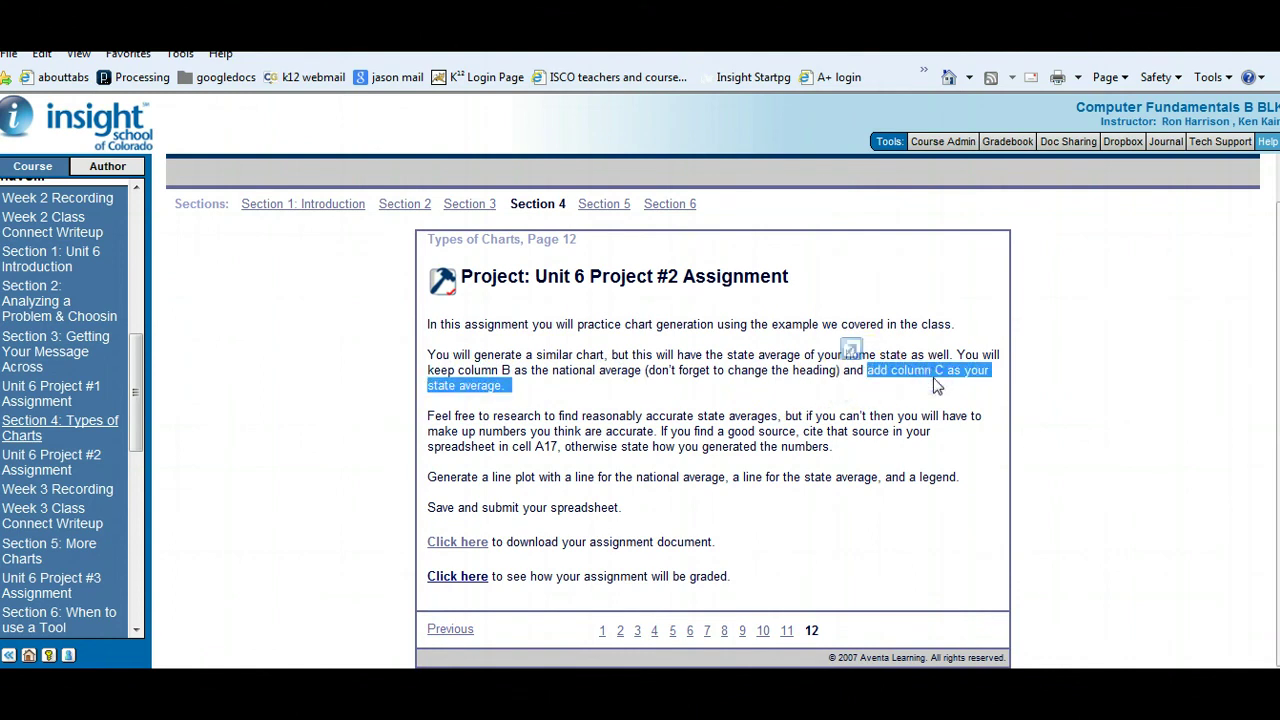
drag(488, 480, 952, 478)
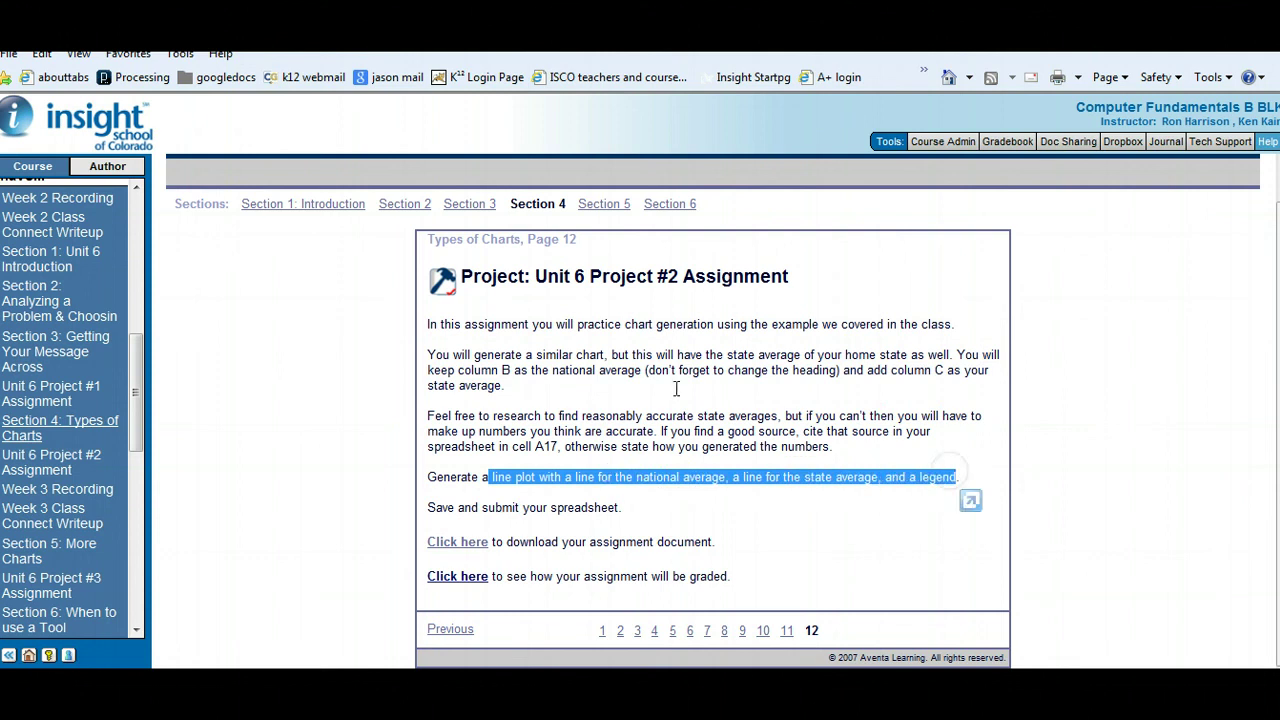
click(656, 385)
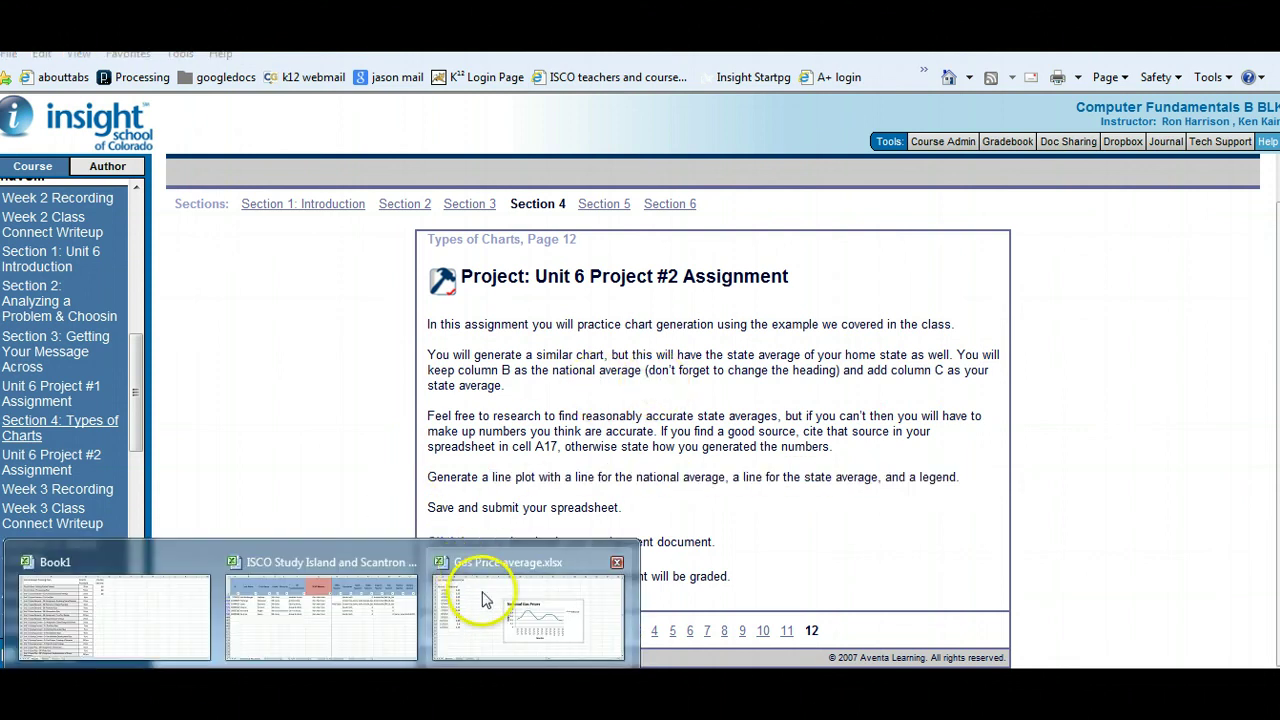
- Switch back to the Gas Price average workbook in Excel and delete the National Gas Prices chart from Sheet1
click(485, 592)
click(808, 324)
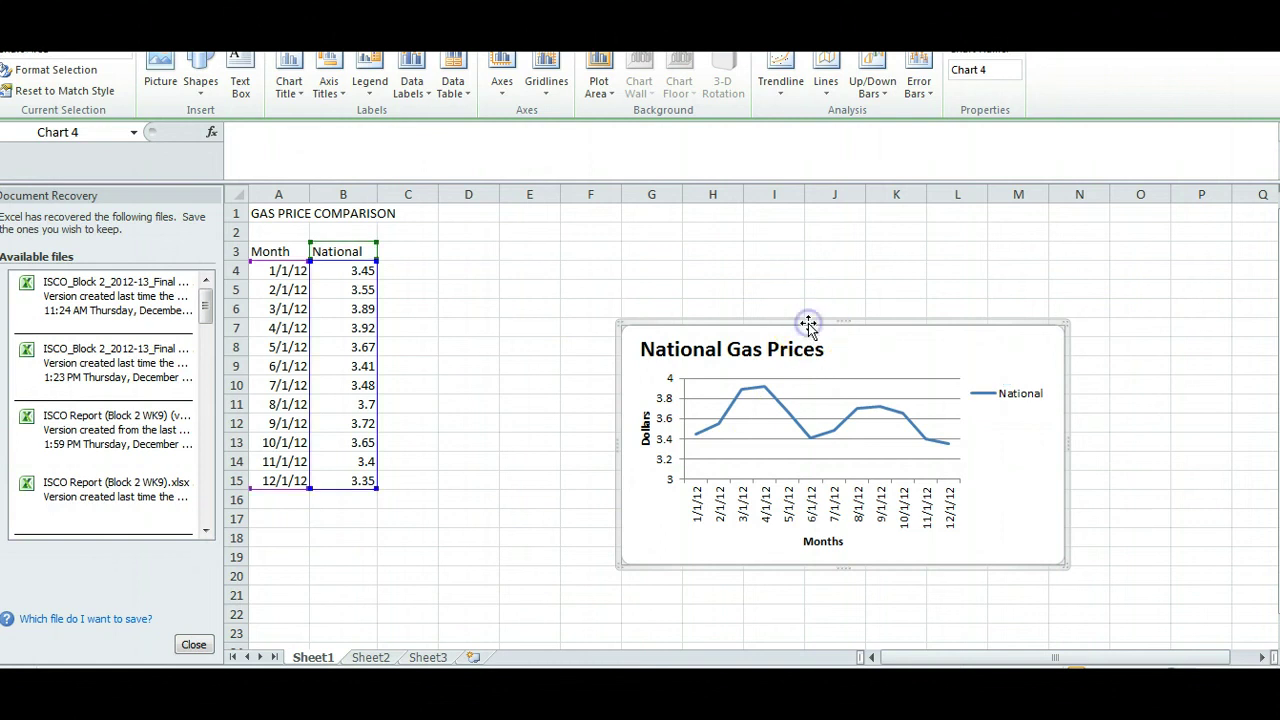
click(580, 314)
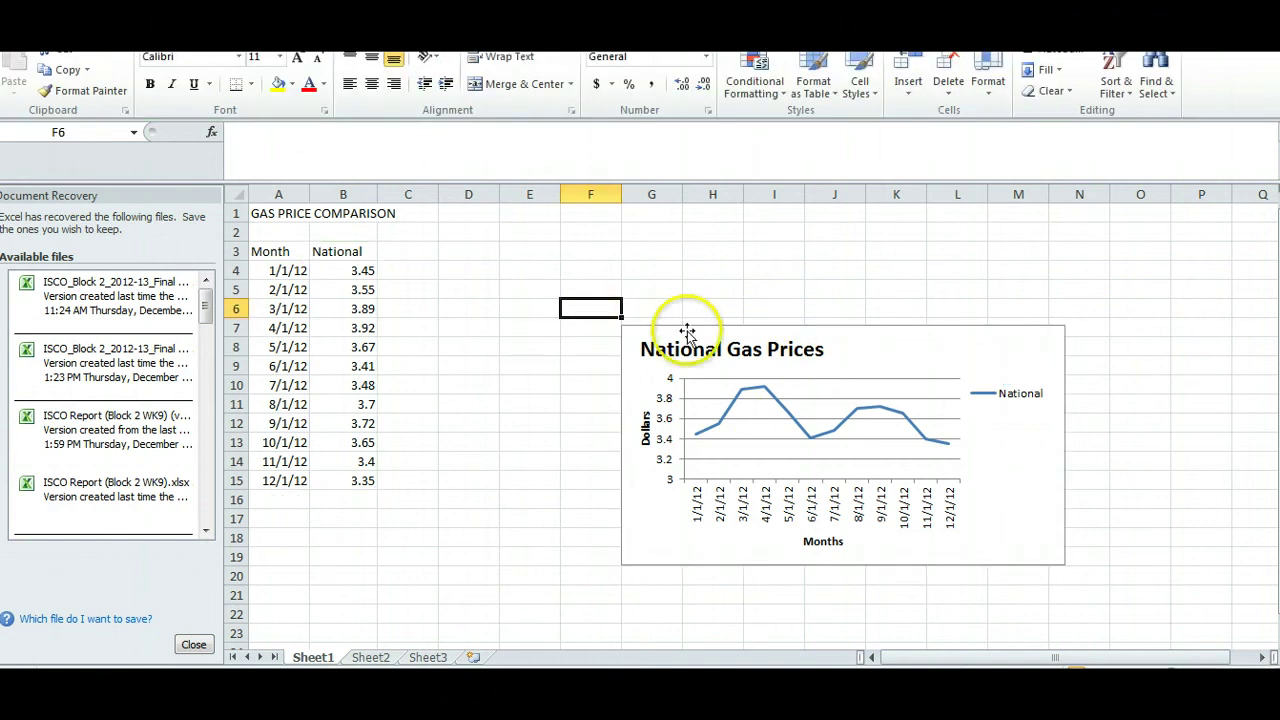
click(698, 328)
click(434, 291)
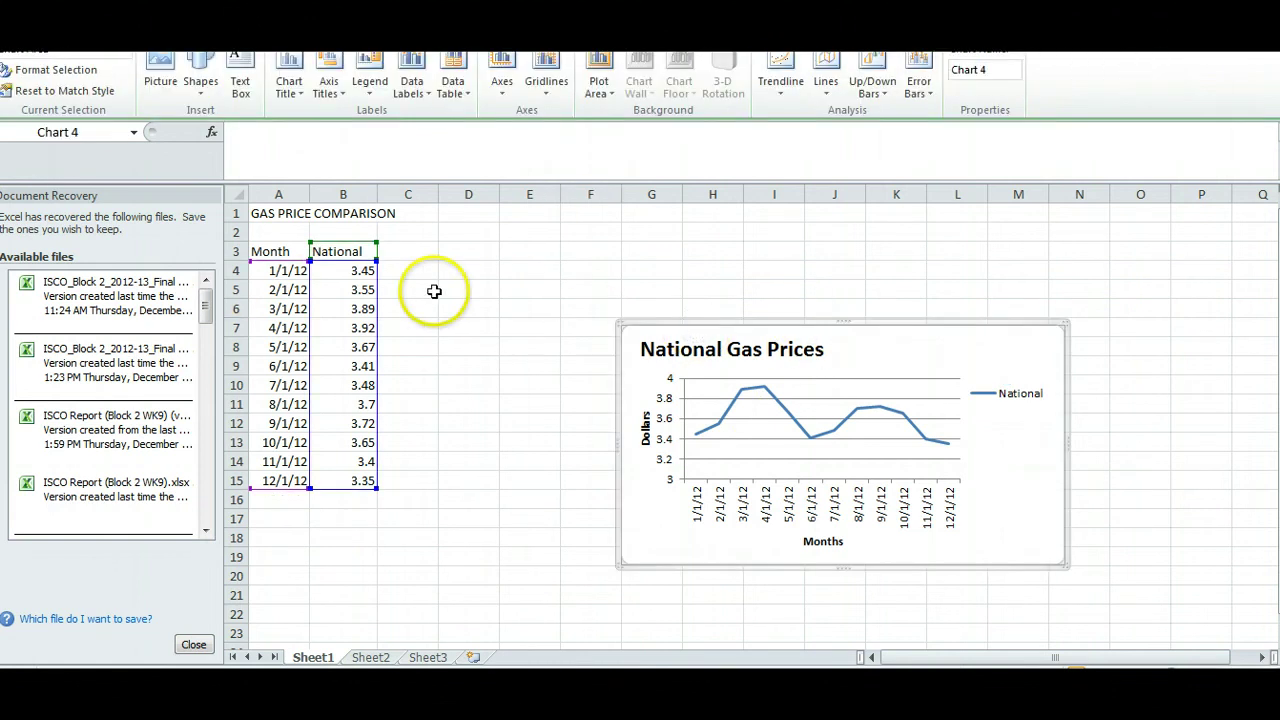
click(791, 329)
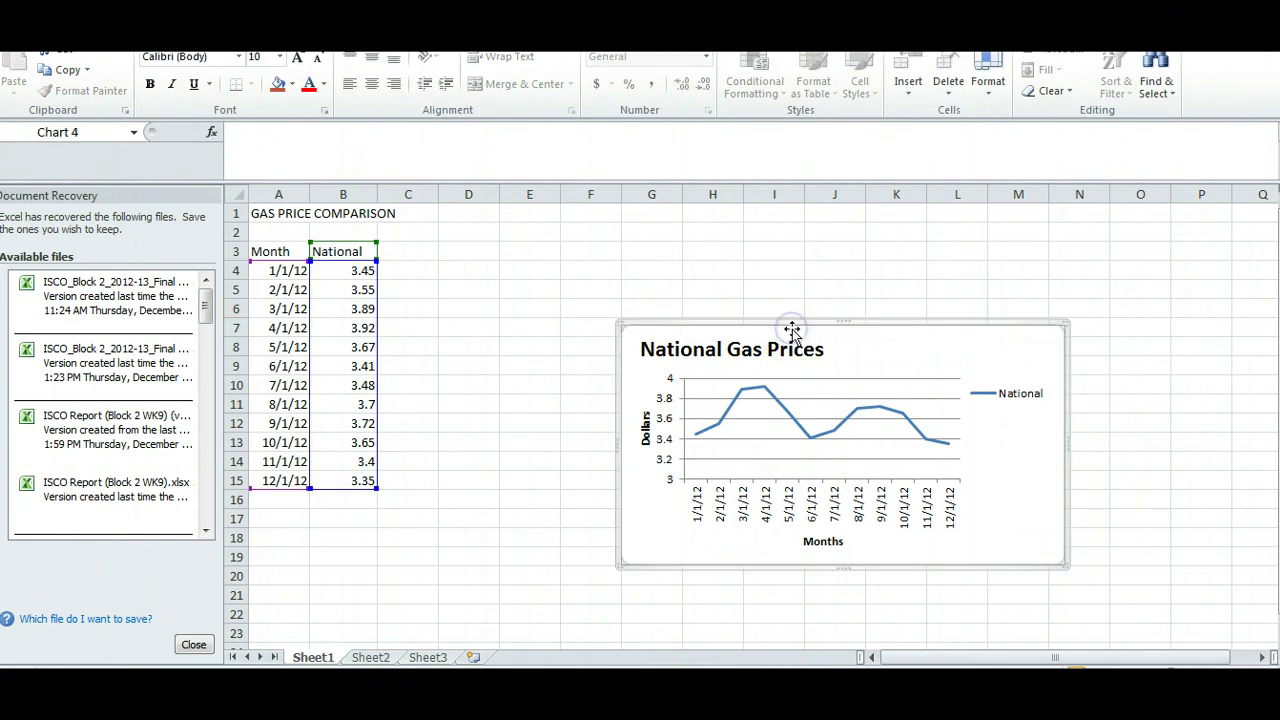
key(Delete)
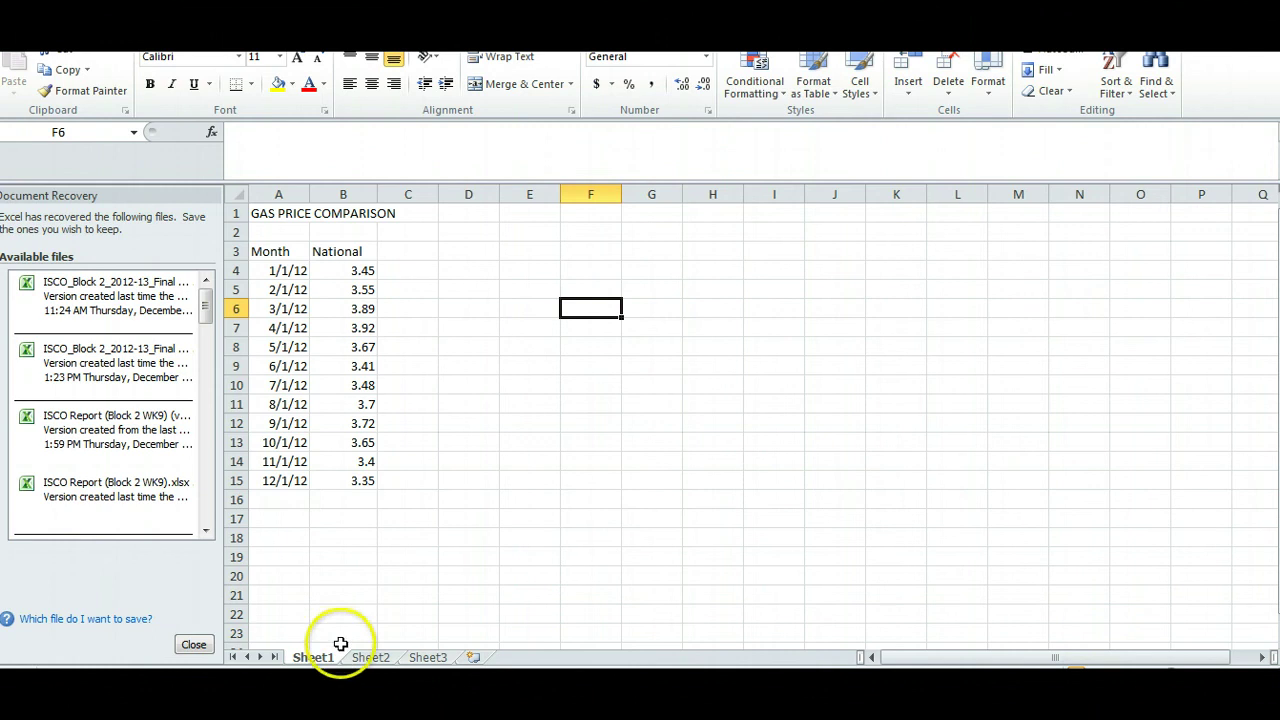
- Cut the Colorado price column B3:B15 from Sheet2 and paste it into Sheet1 starting at cell C3
click(370, 657)
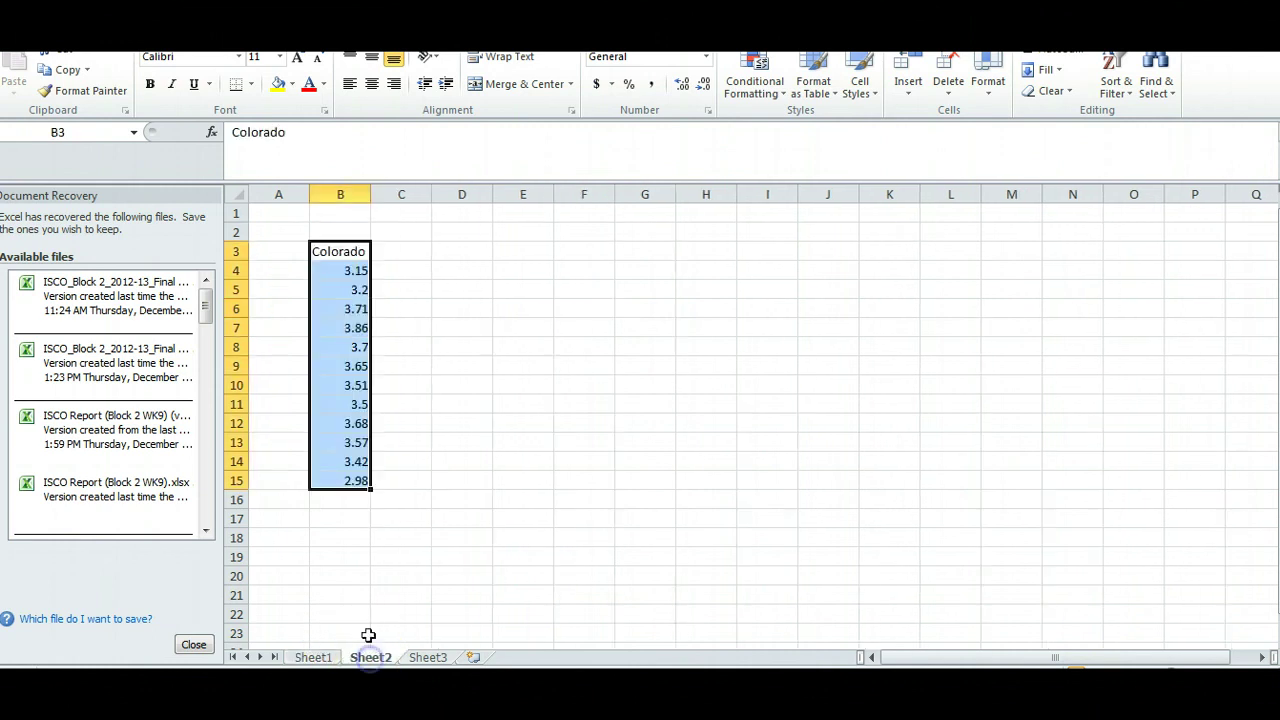
right_click(336, 249)
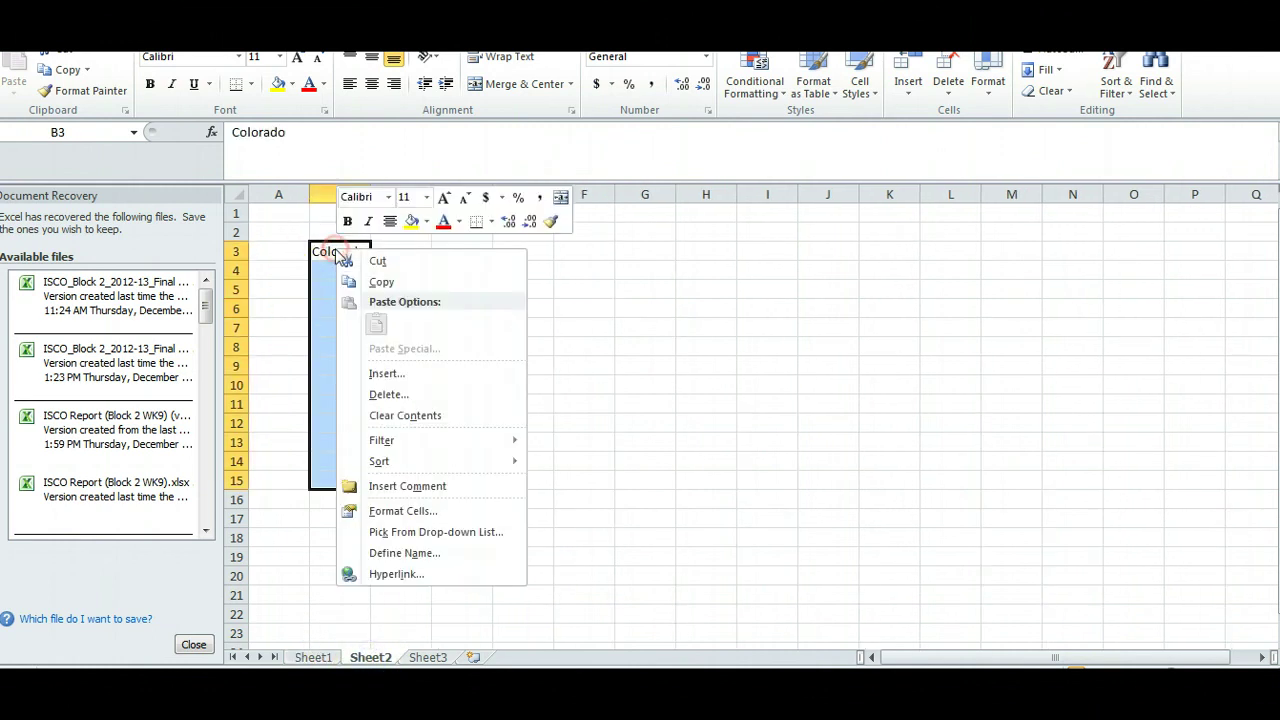
click(389, 258)
click(303, 658)
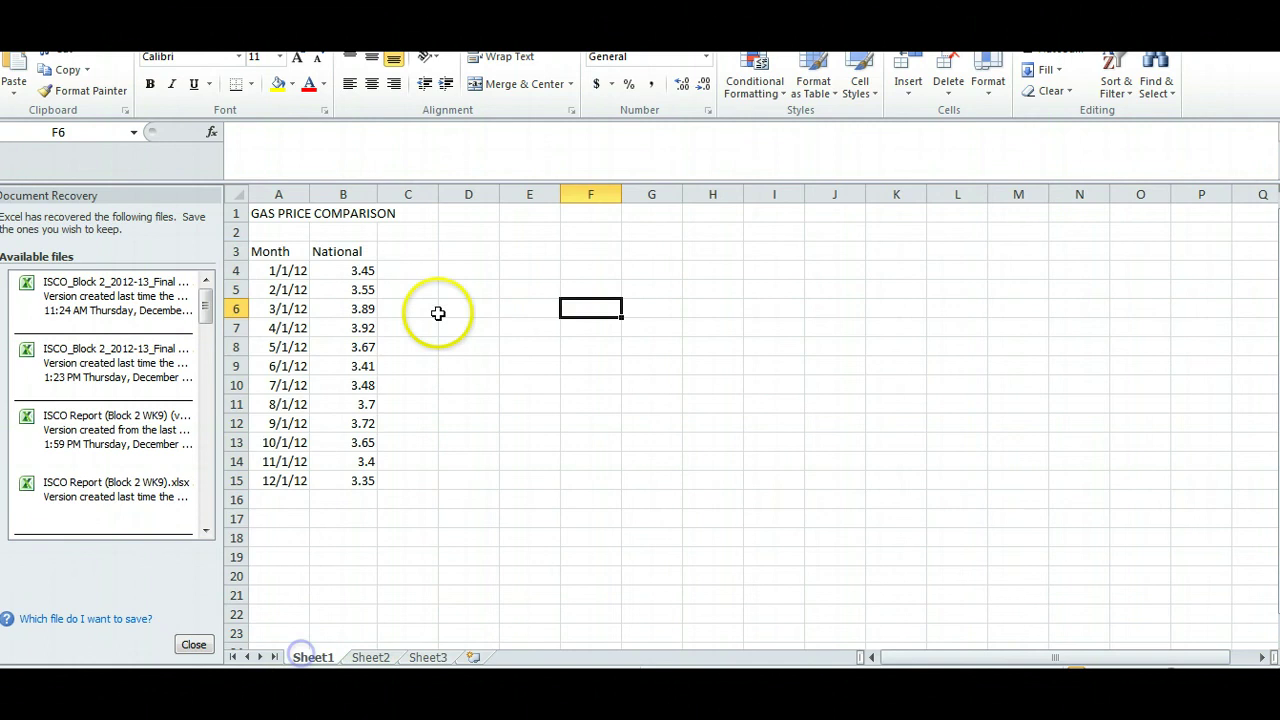
click(412, 253)
key(ctrl+v)
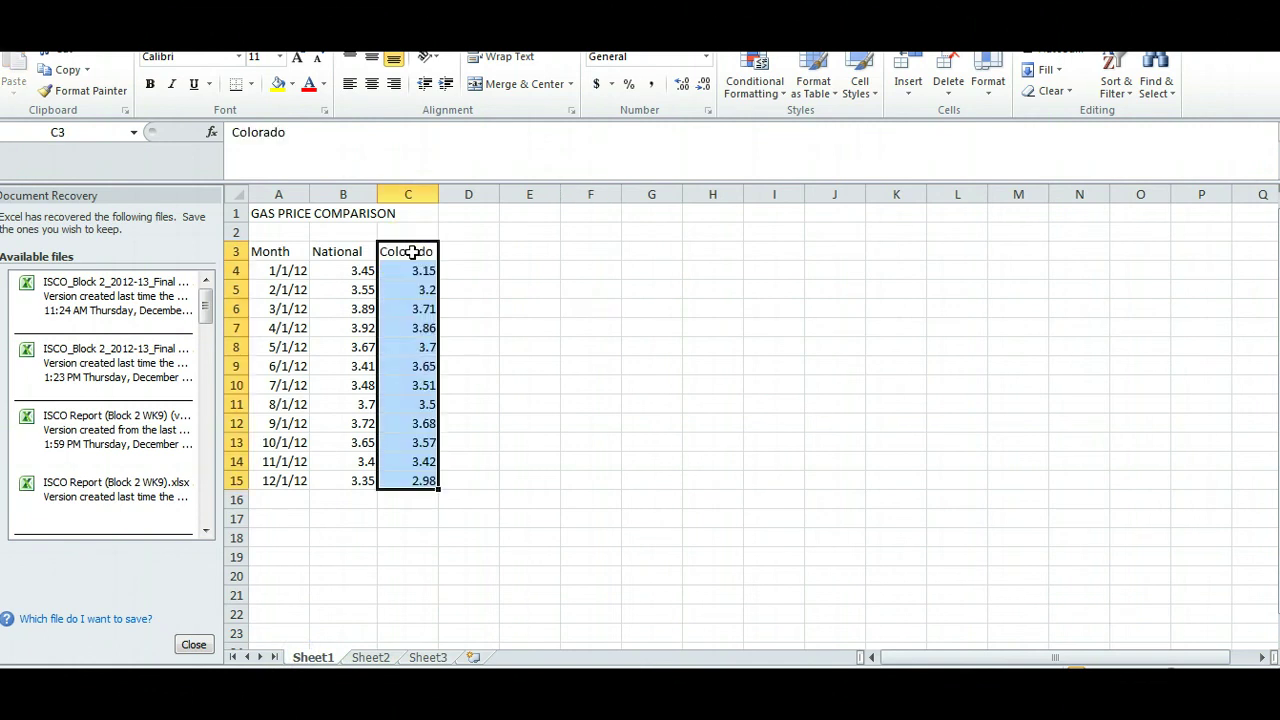
click(537, 265)
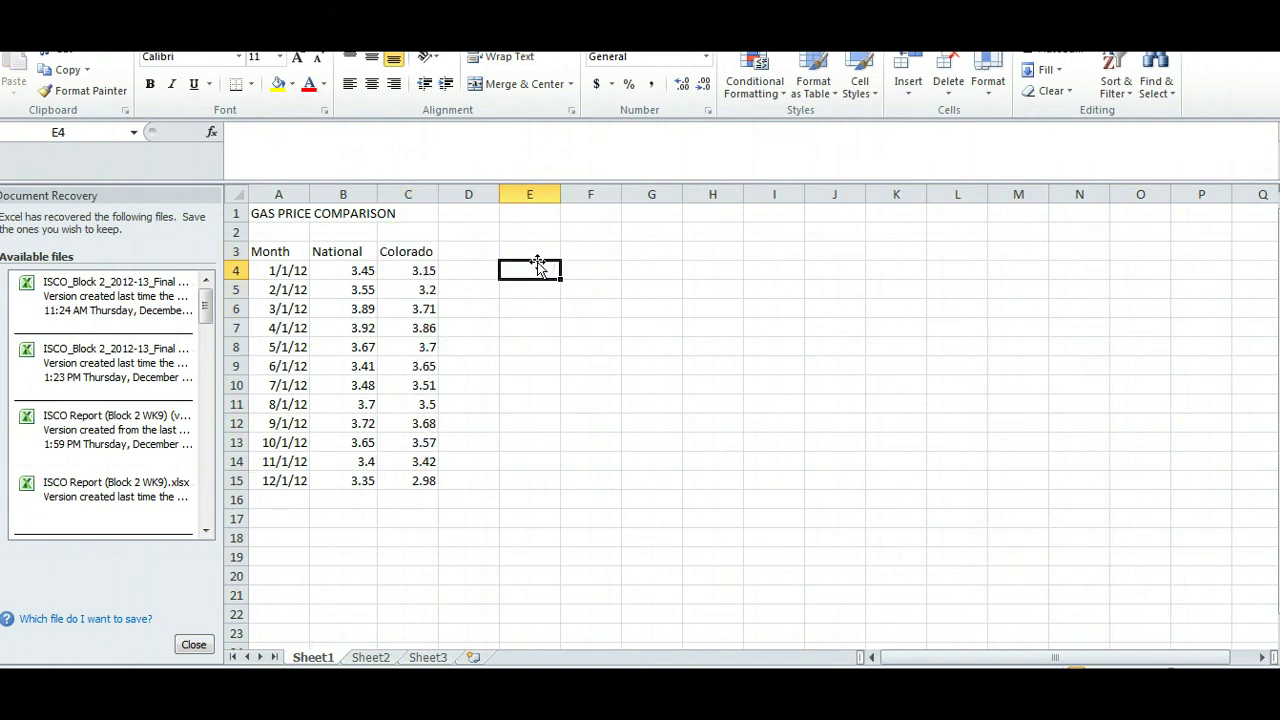
- Insert a basic 2-D line chart from the Month, National and Colorado data in A3:C15
click(277, 218)
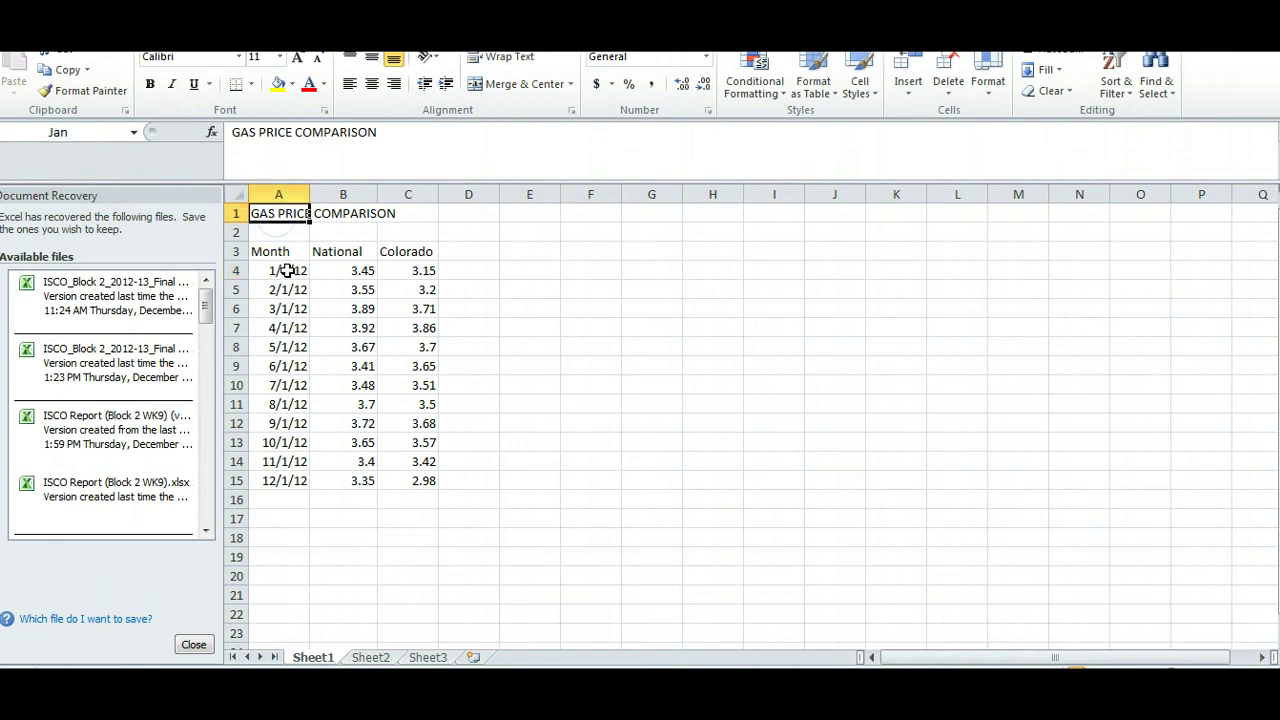
click(340, 251)
click(405, 251)
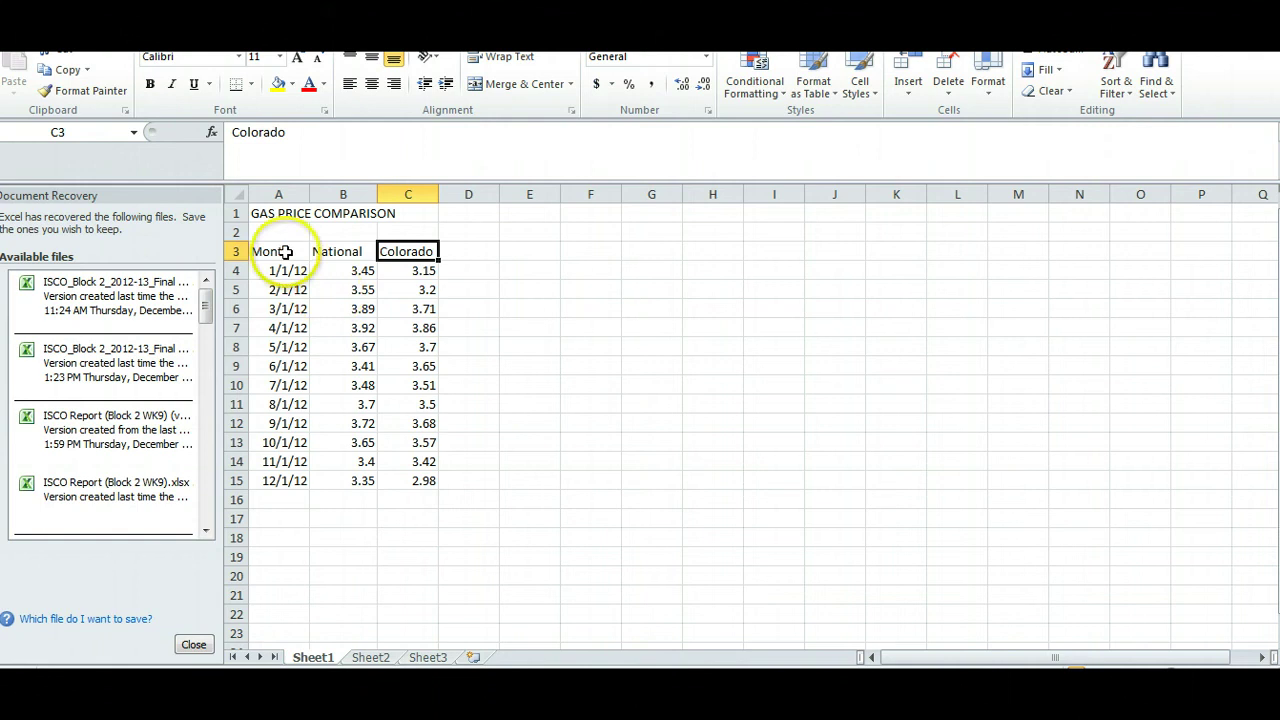
drag(285, 252, 402, 487)
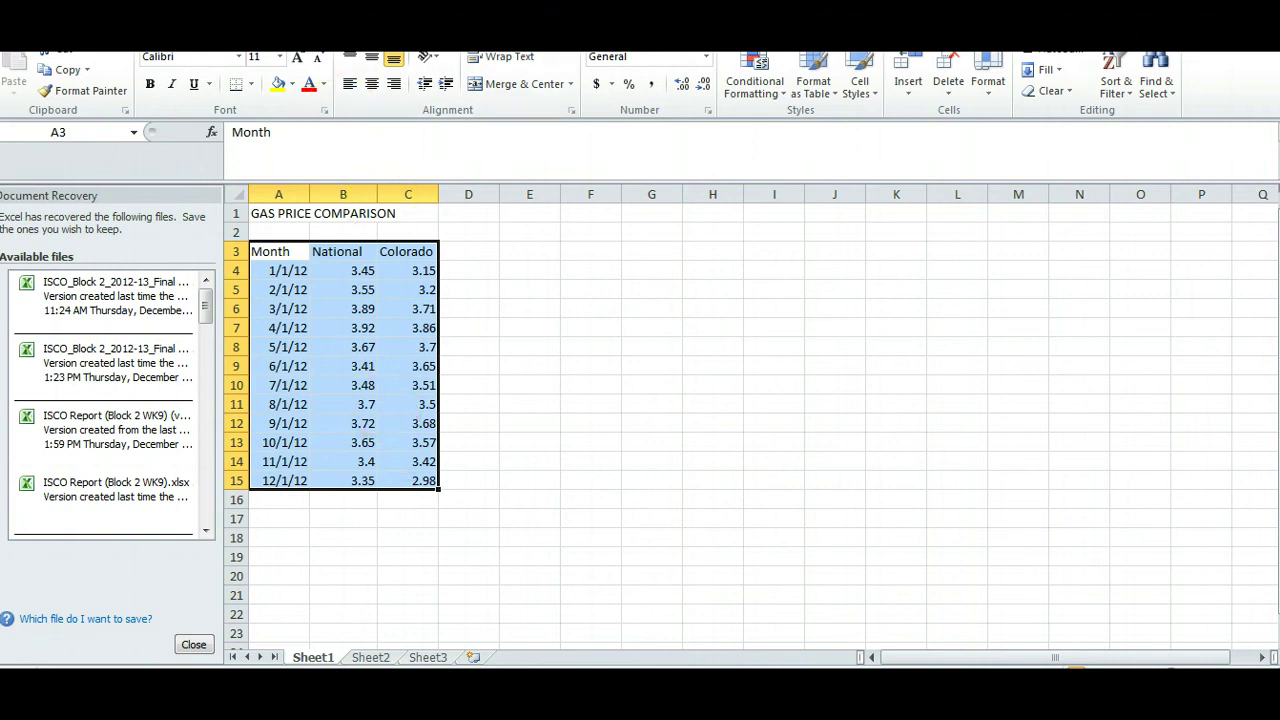
click(190, 32)
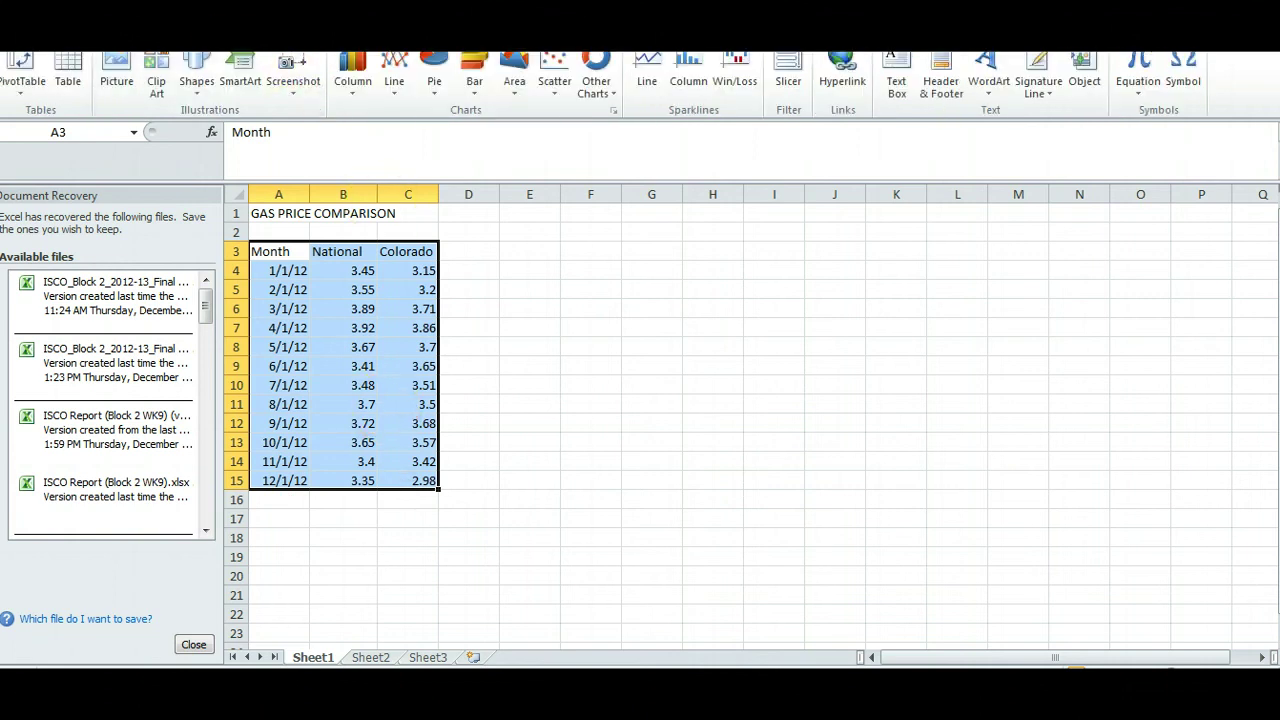
click(394, 95)
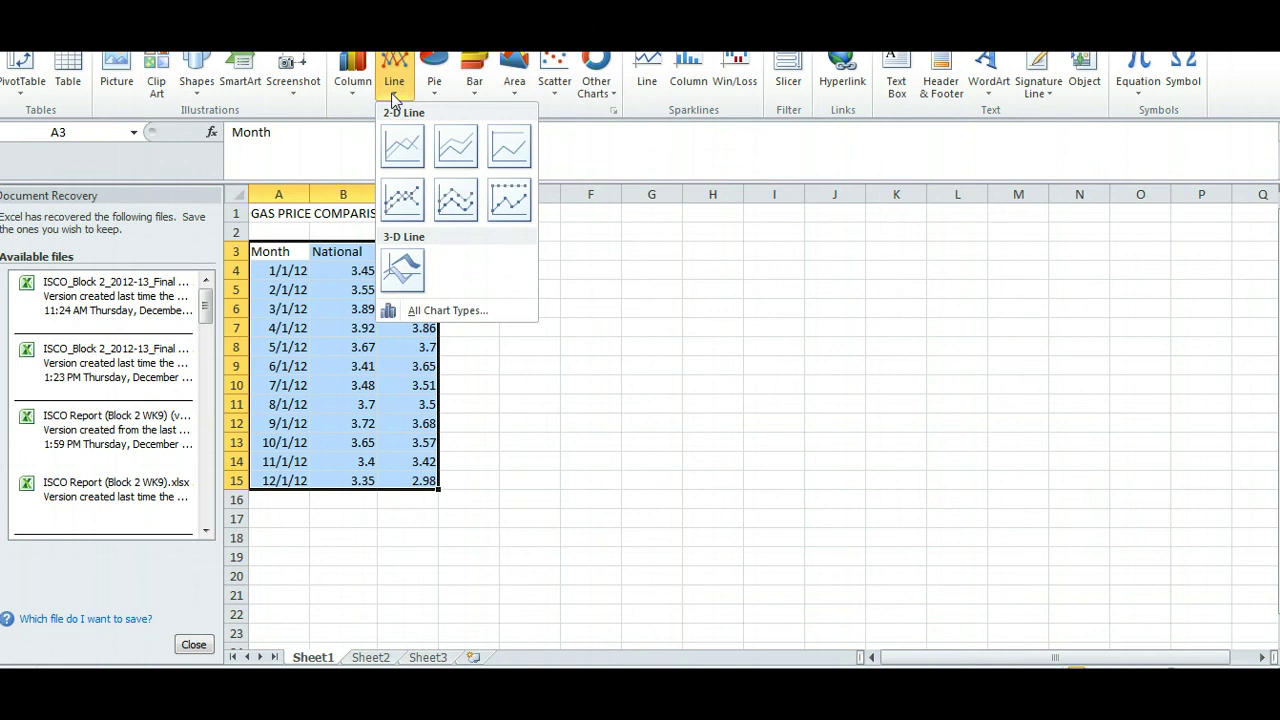
click(404, 145)
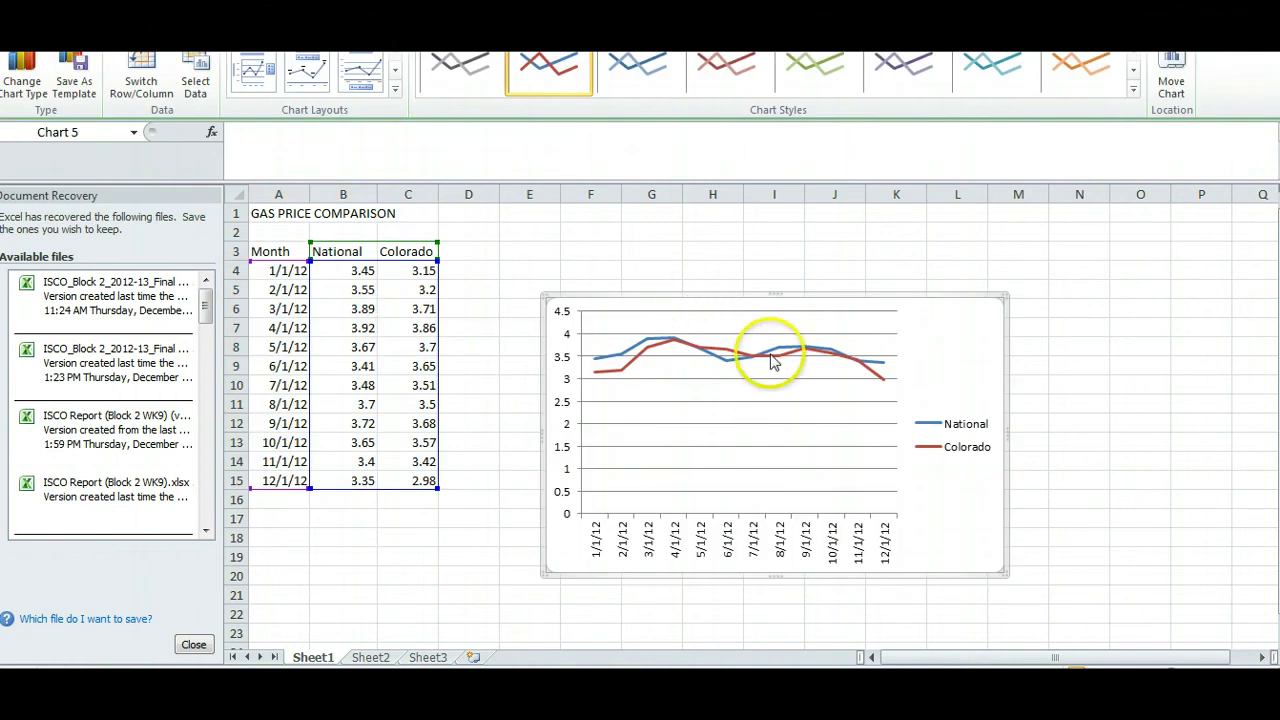
- Move the new line chart up beside the data so it starts in column E and covers about rows 4 to 18
click(727, 400)
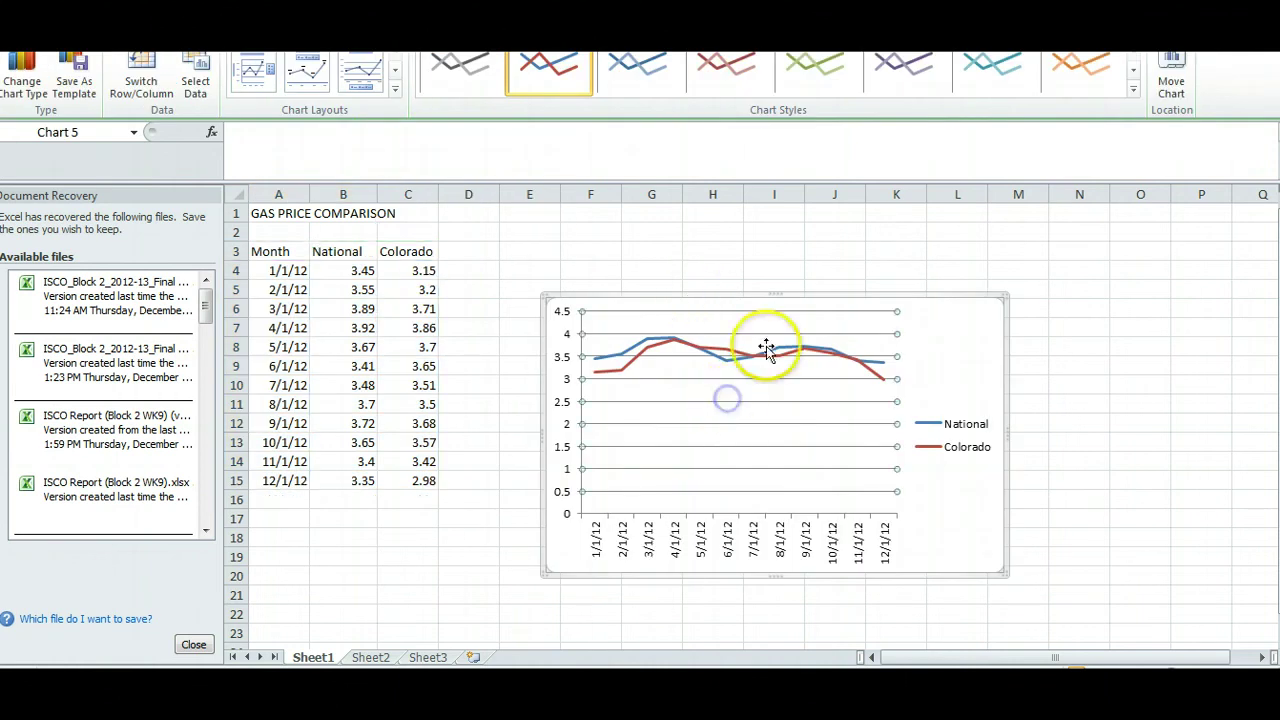
click(730, 310)
drag(730, 302, 729, 250)
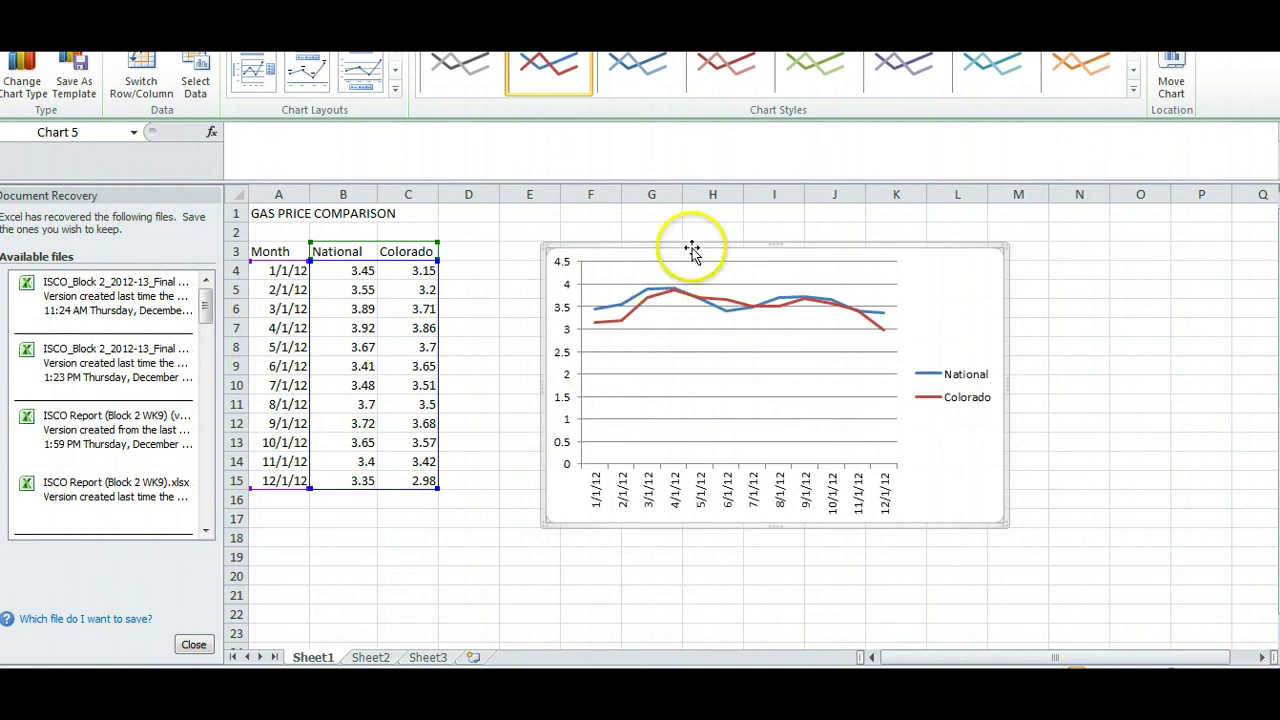
drag(691, 248, 685, 266)
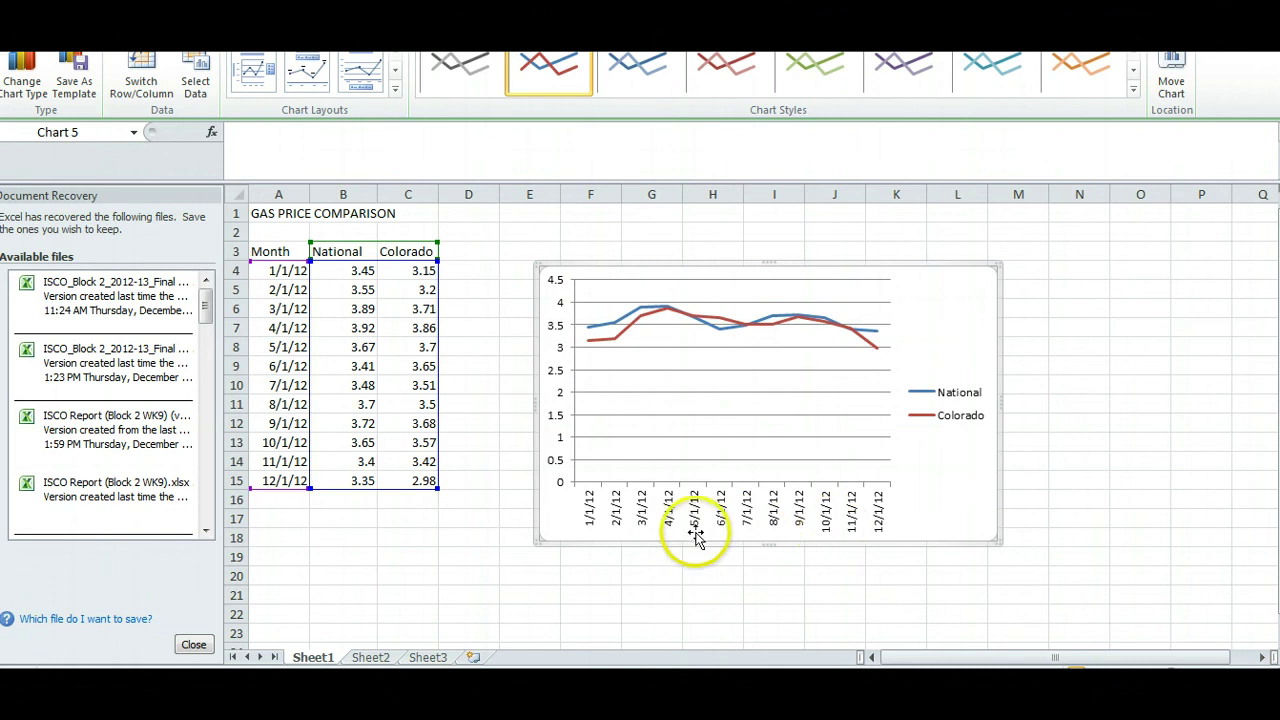
click(490, 232)
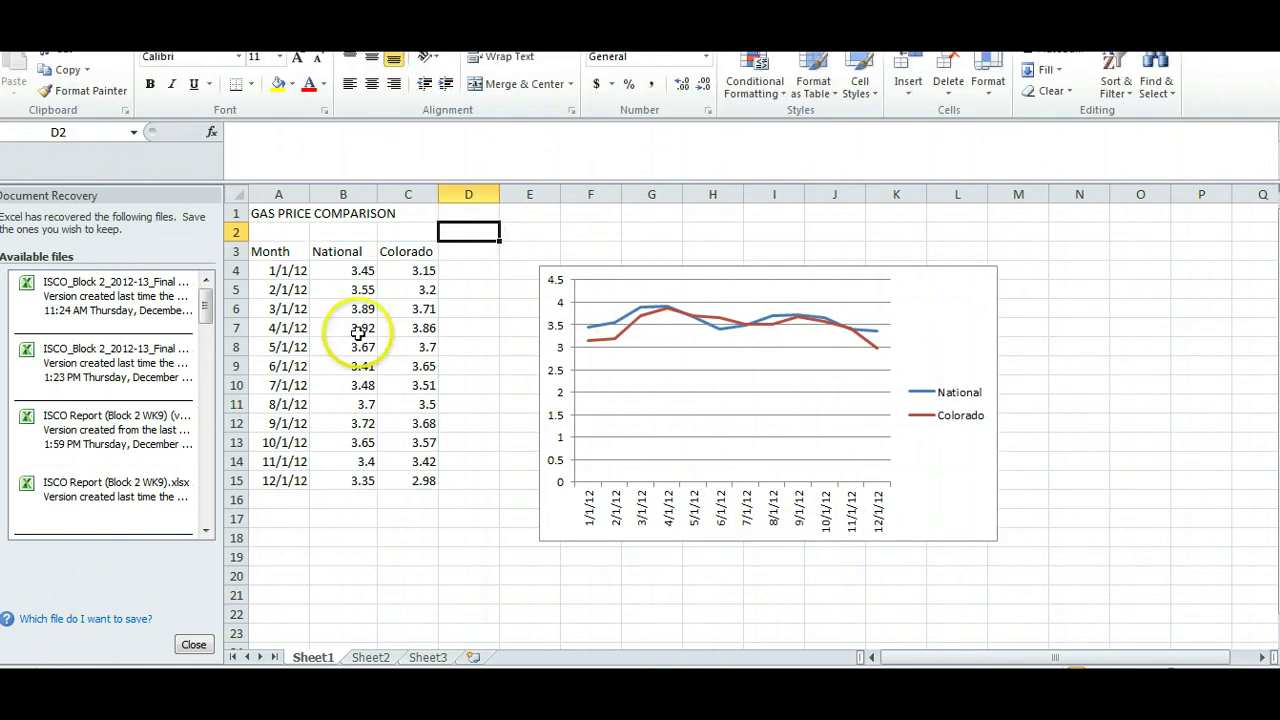
click(356, 408)
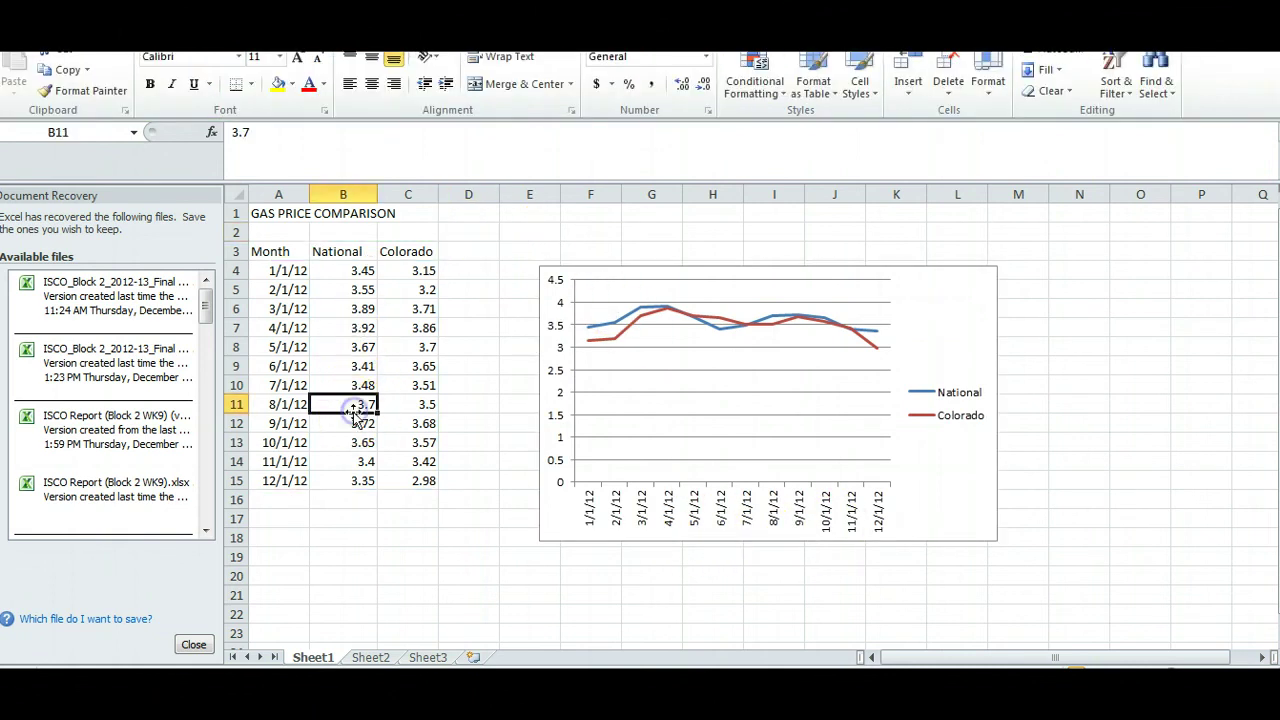
click(345, 461)
click(417, 292)
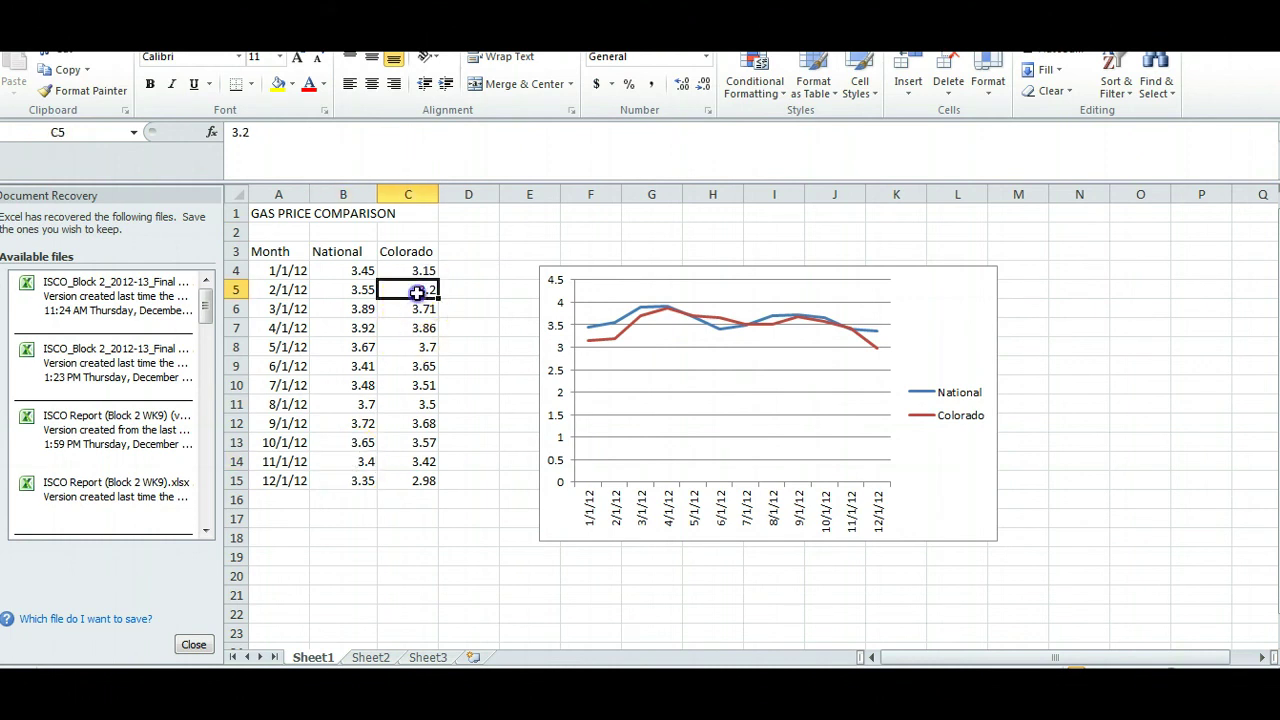
click(421, 347)
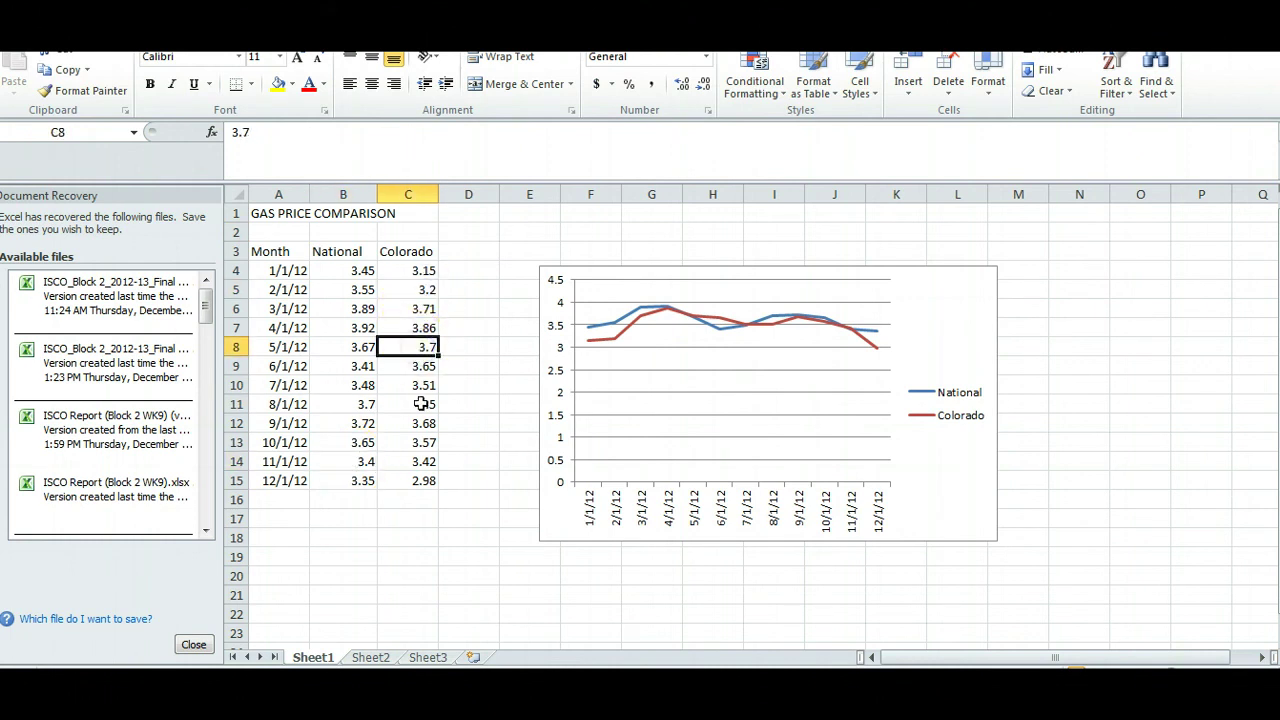
- Format the National and Colorado prices in B4:C15 as Number with 2 decimal places
click(344, 272)
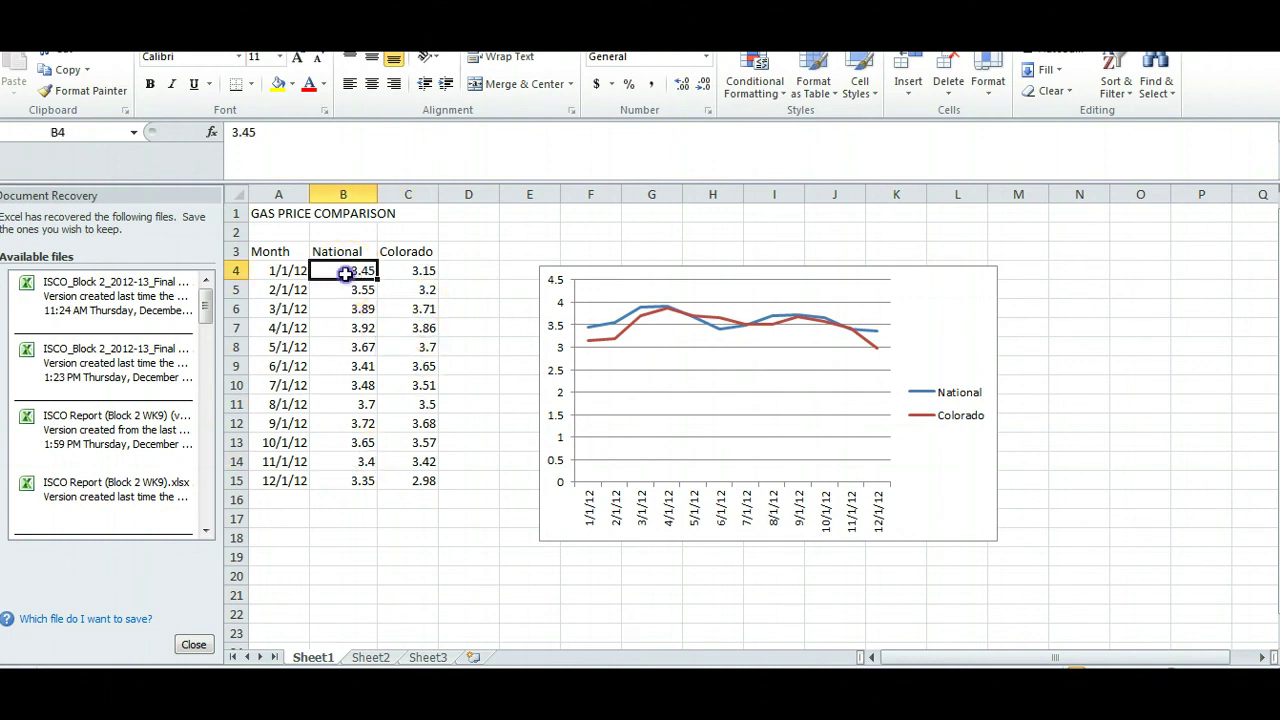
drag(344, 272, 424, 481)
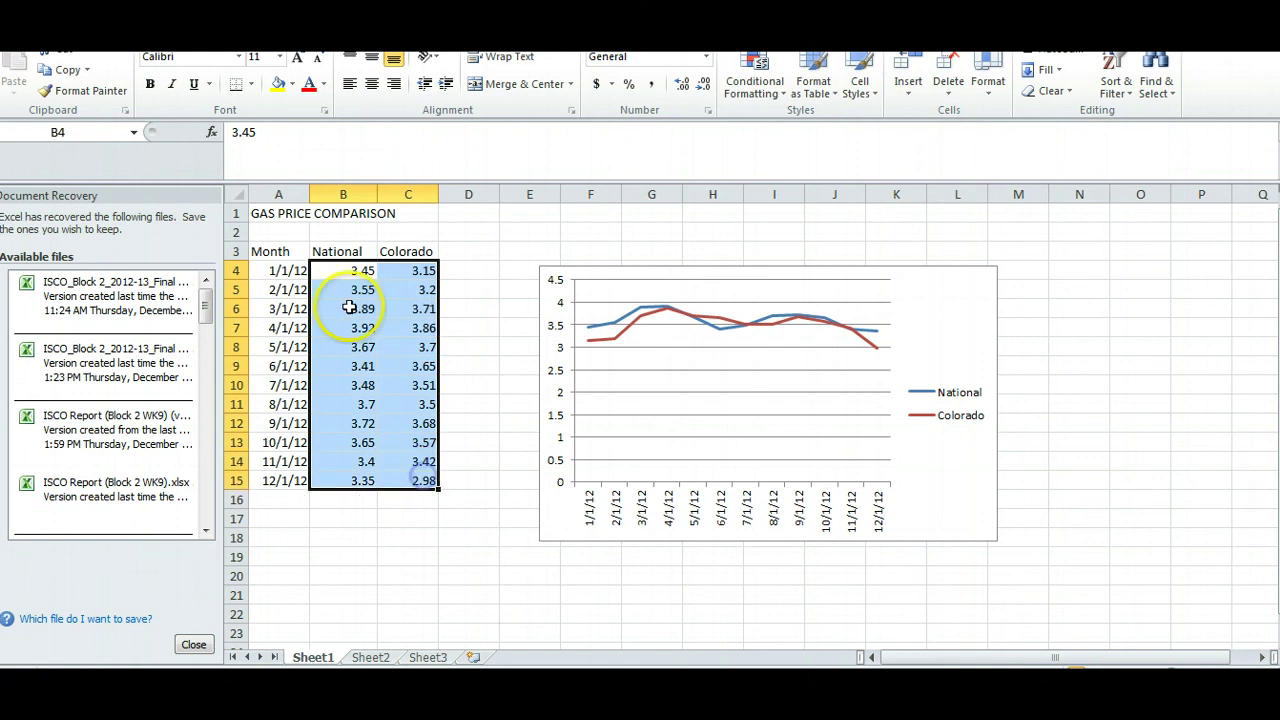
right_click(354, 308)
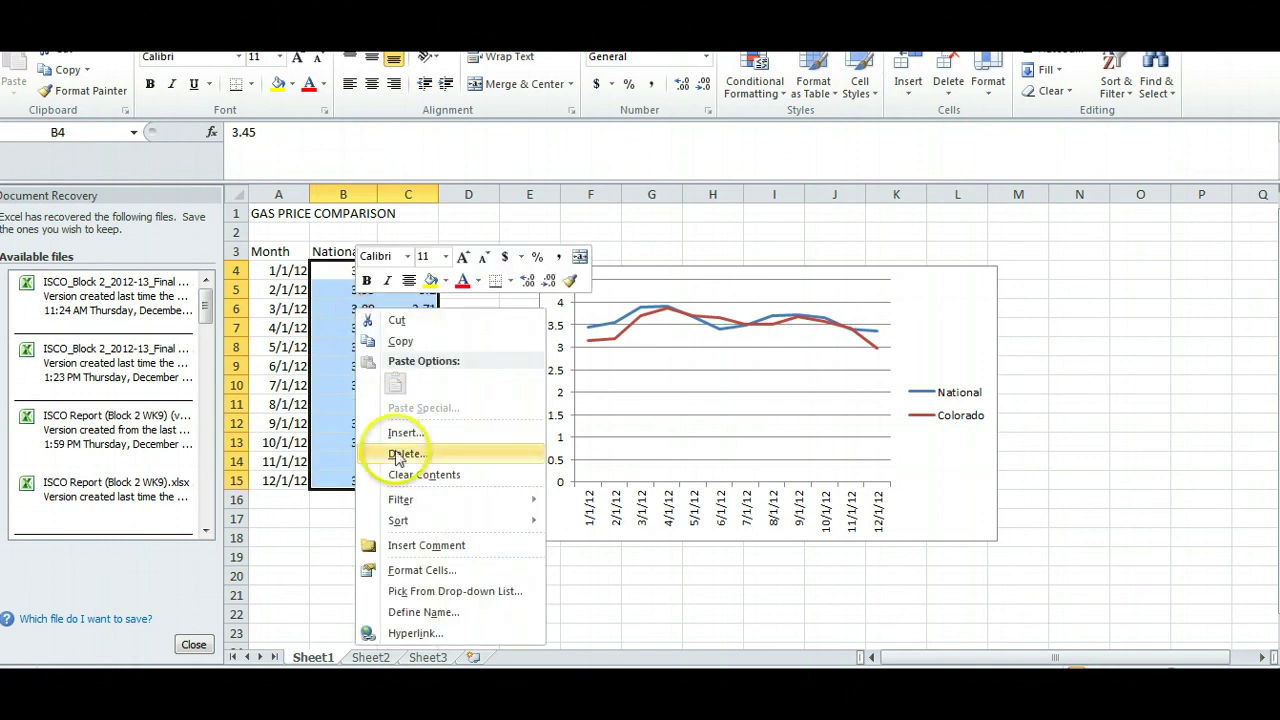
click(411, 578)
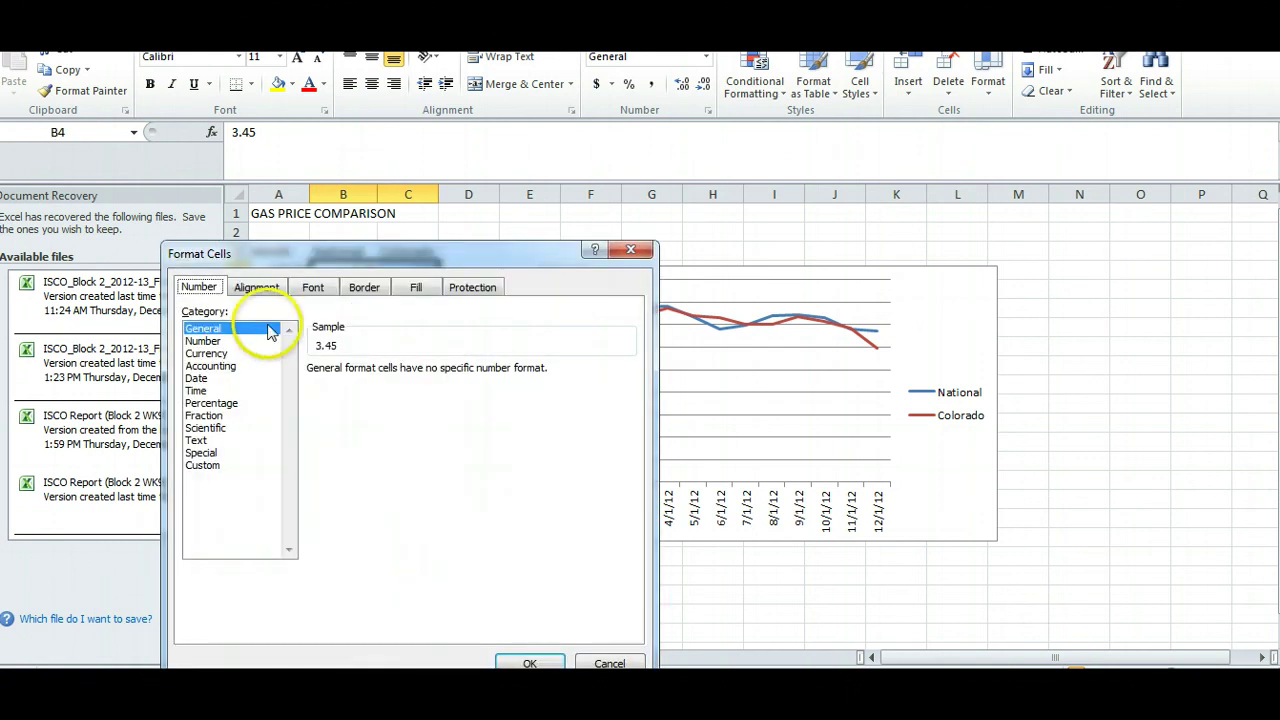
click(204, 341)
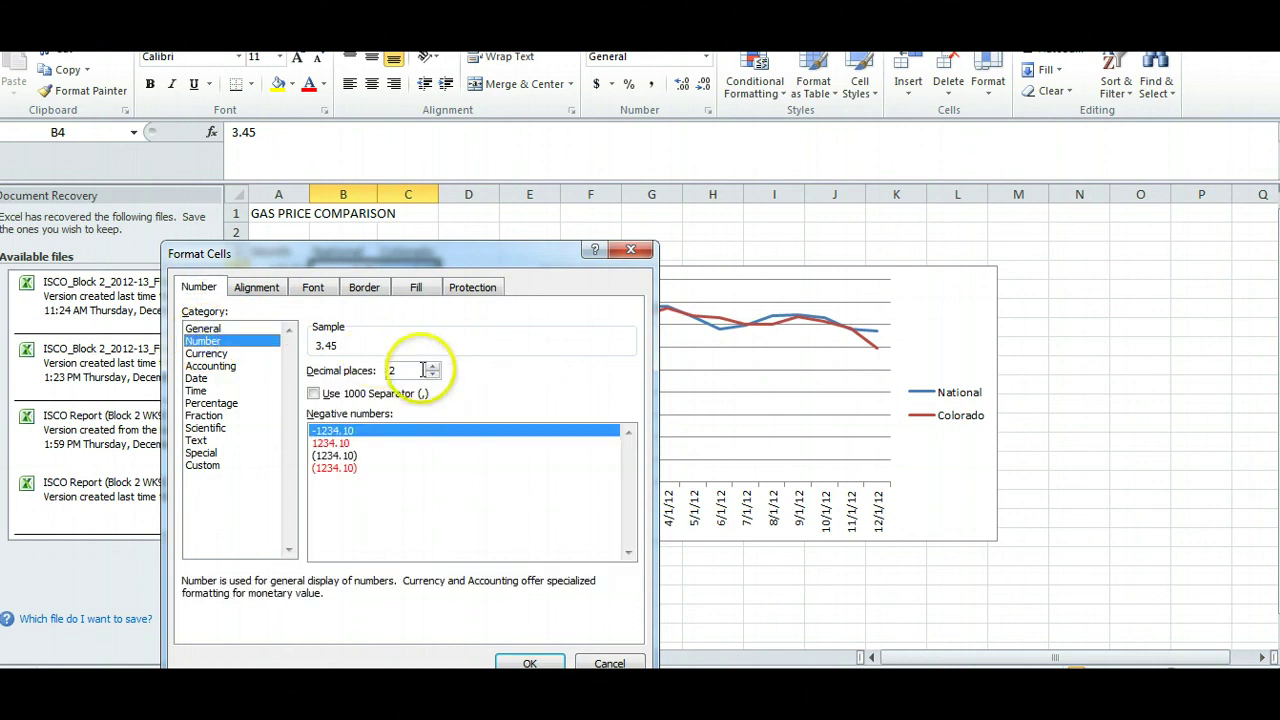
click(529, 663)
click(343, 350)
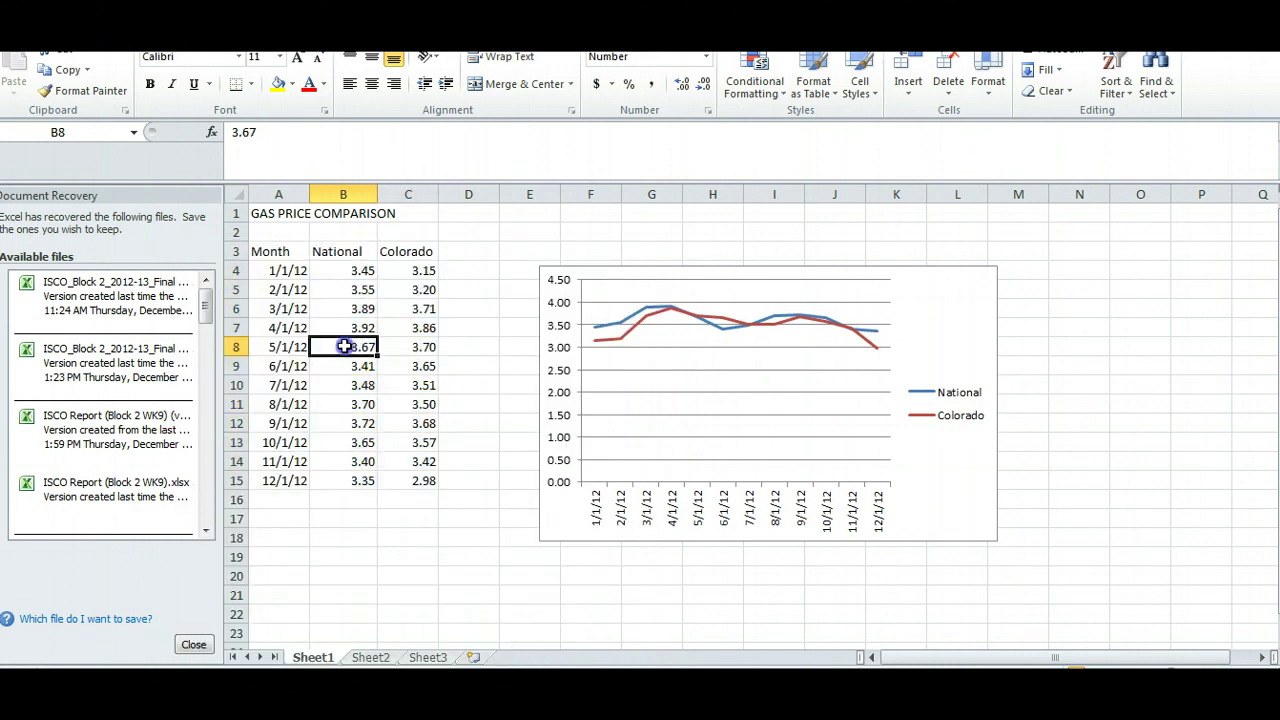
click(363, 405)
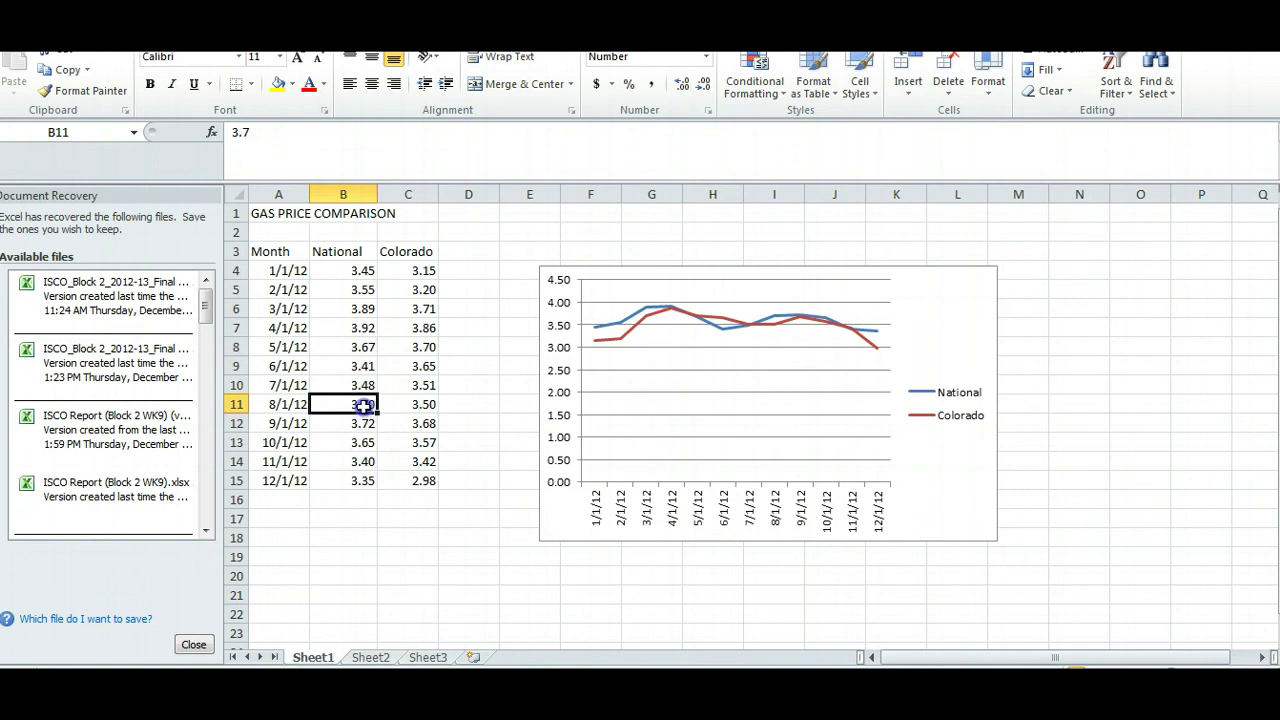
click(365, 462)
click(428, 347)
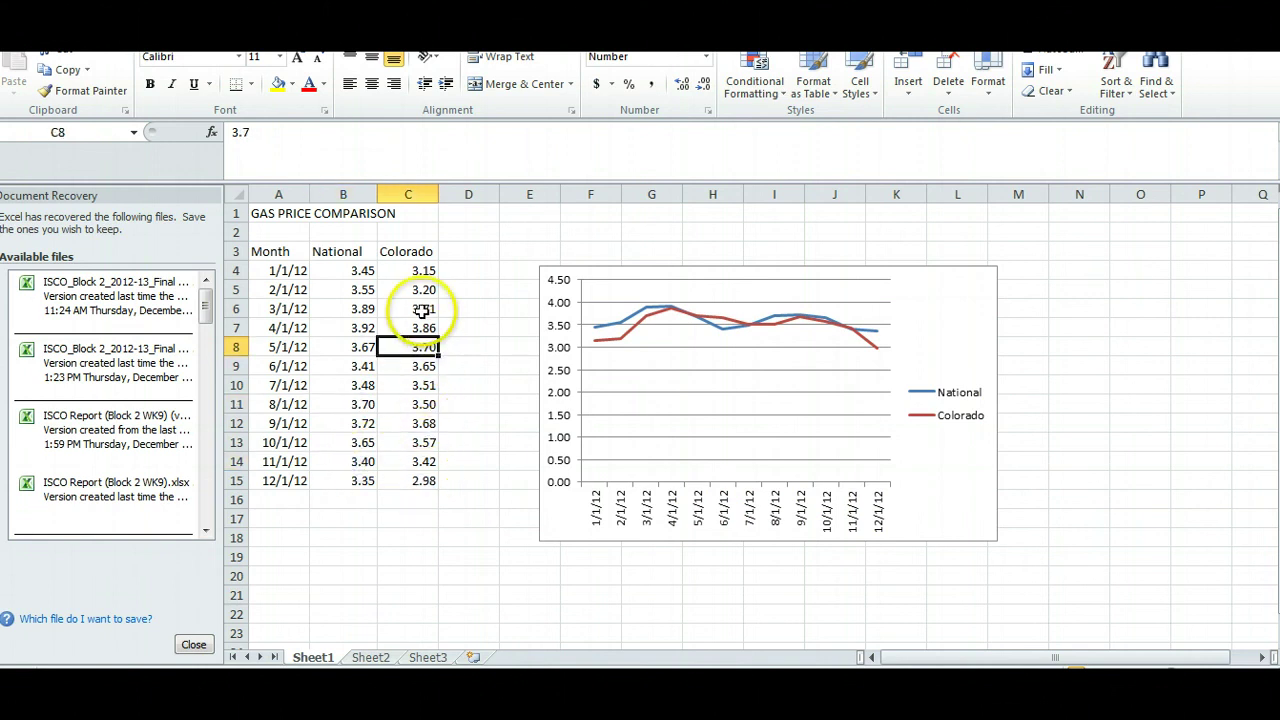
- Format the prices in B4:C15 as Currency with the $ symbol and 2 decimal places
drag(357, 271, 420, 482)
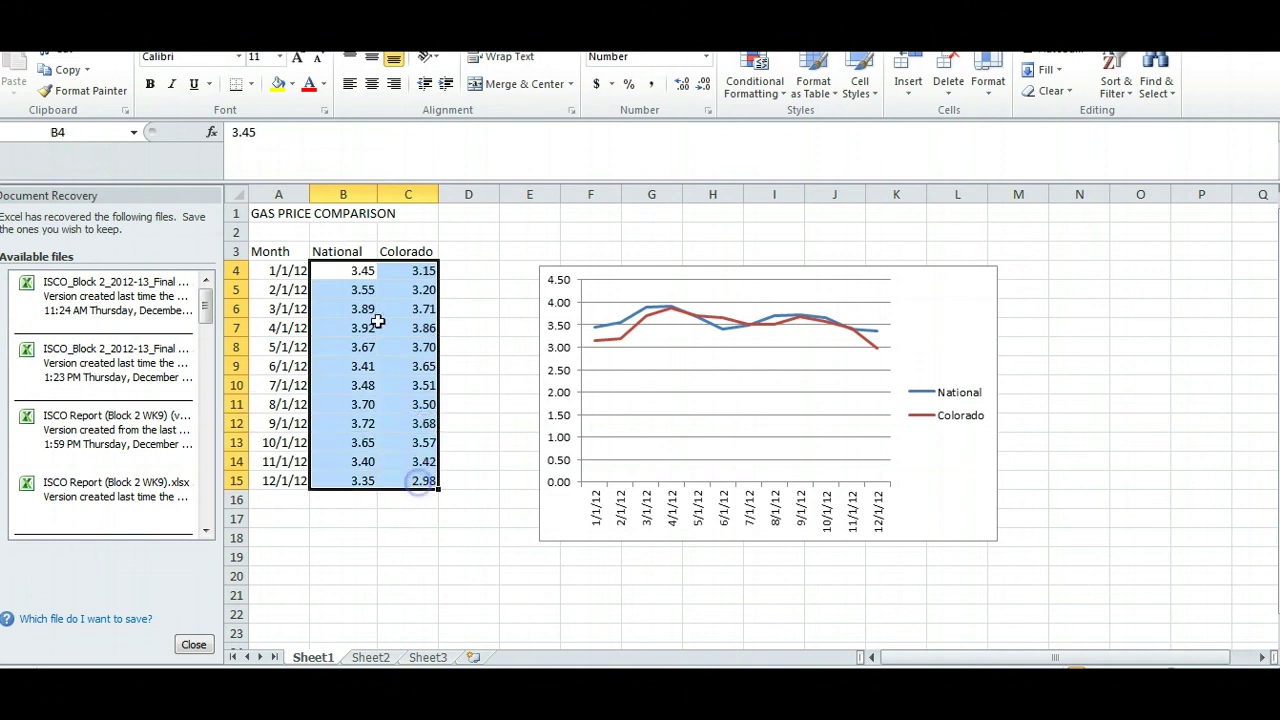
right_click(362, 273)
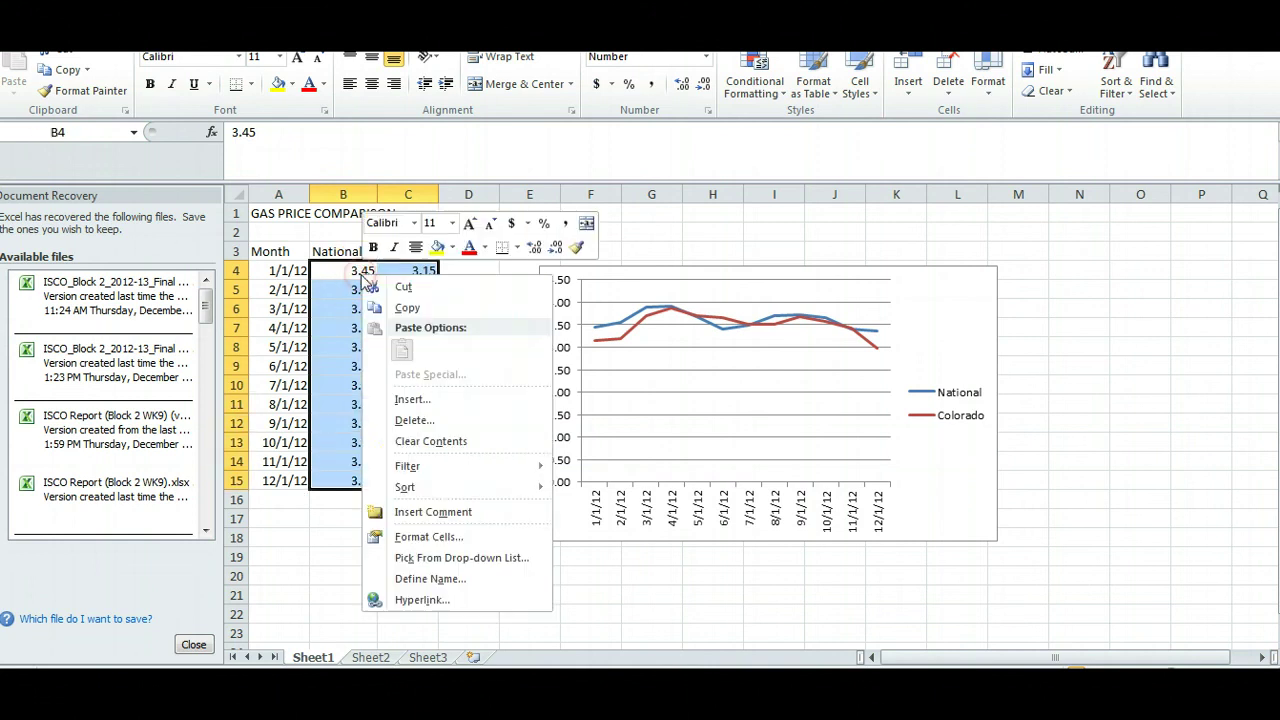
click(414, 537)
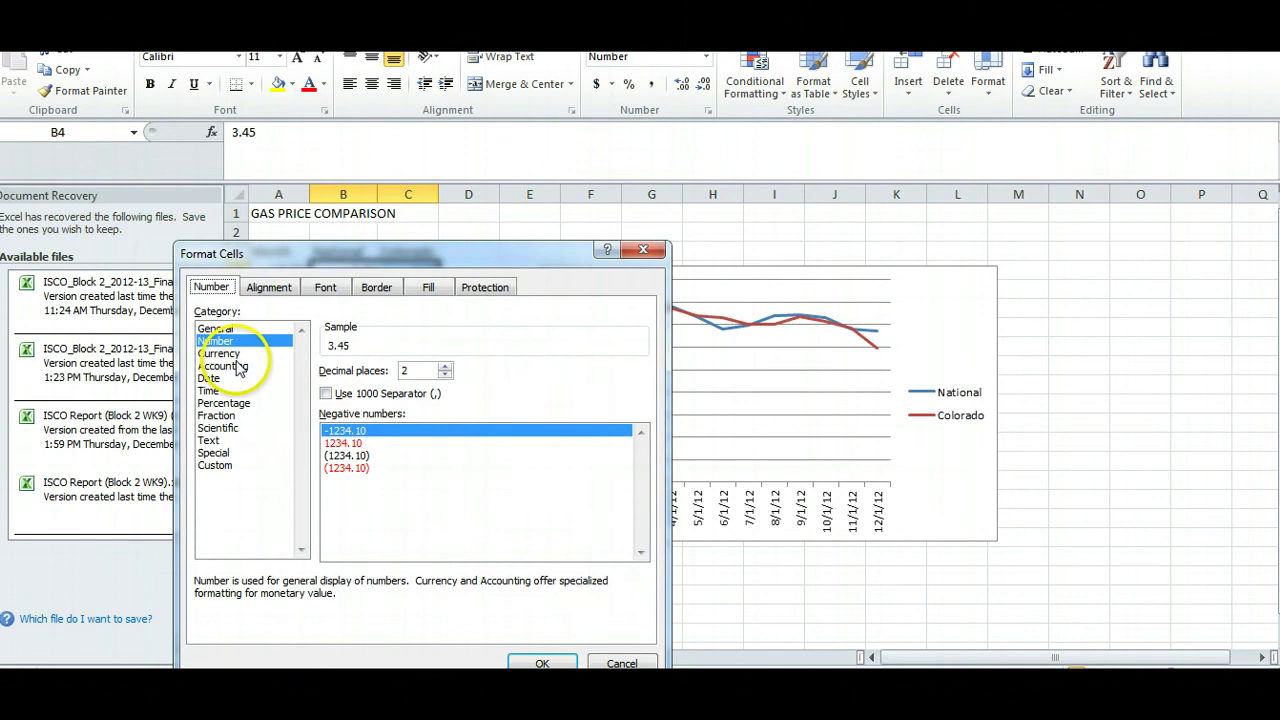
click(222, 353)
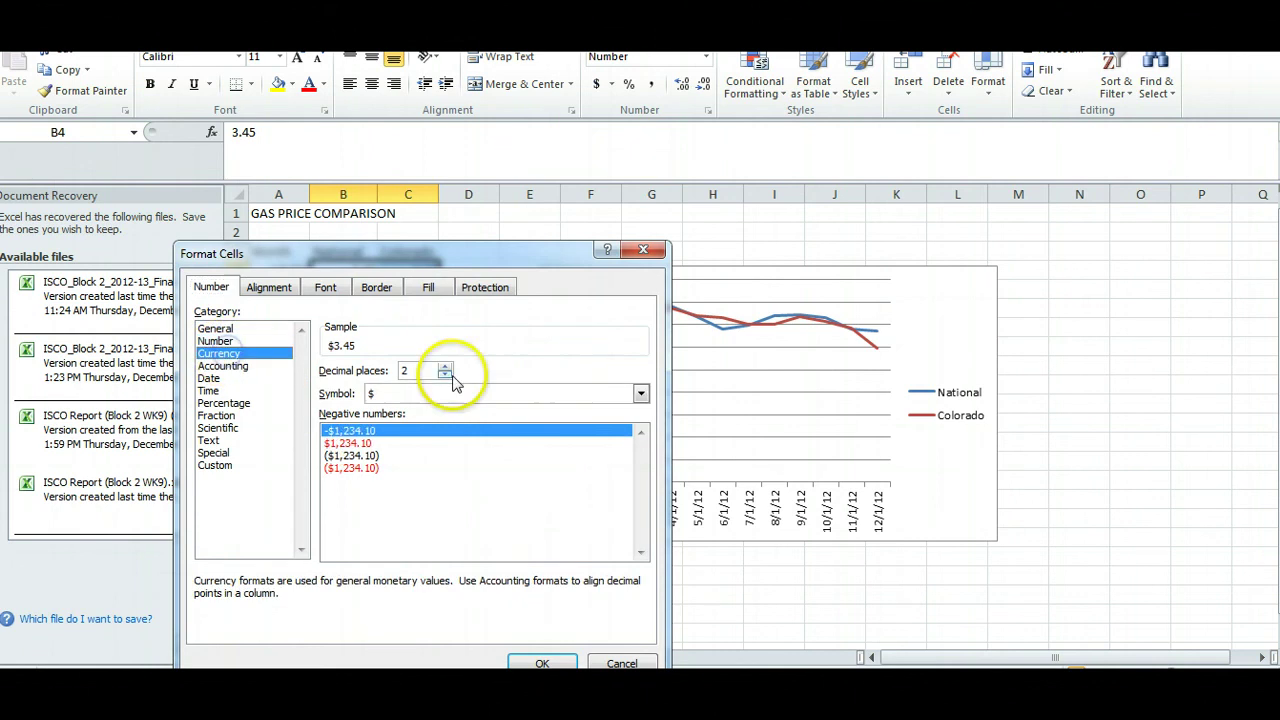
click(543, 663)
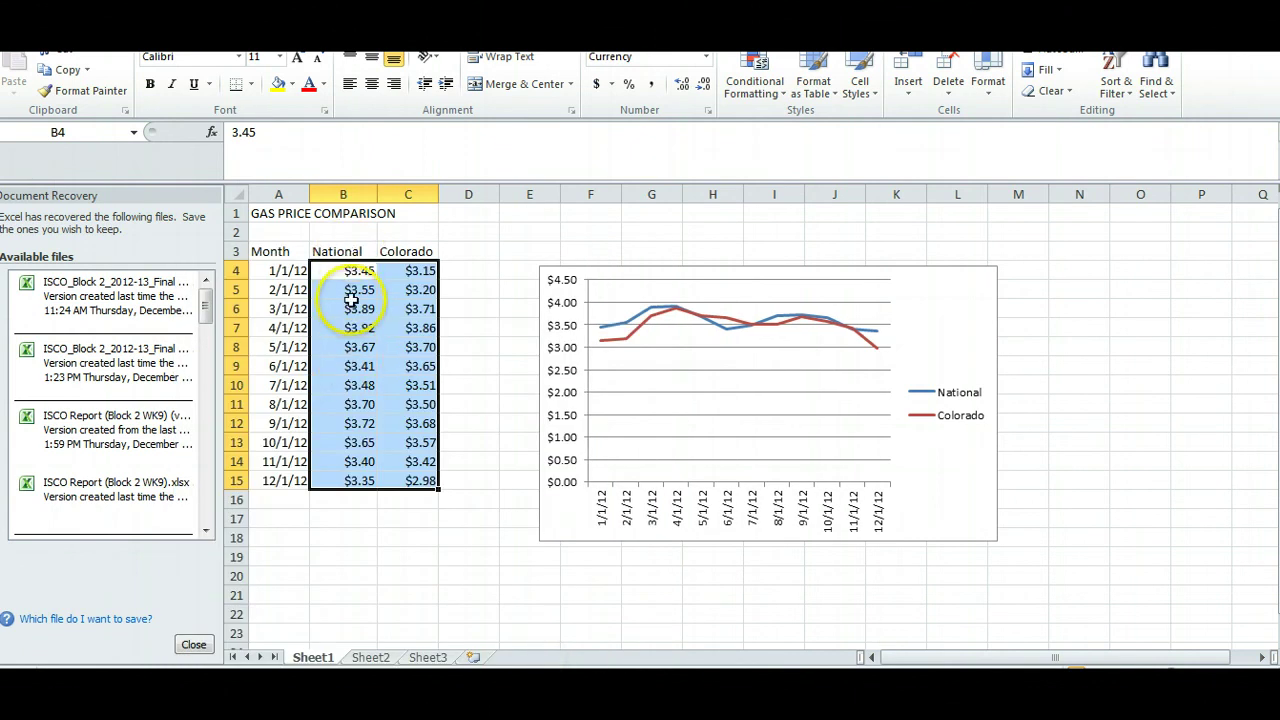
click(558, 282)
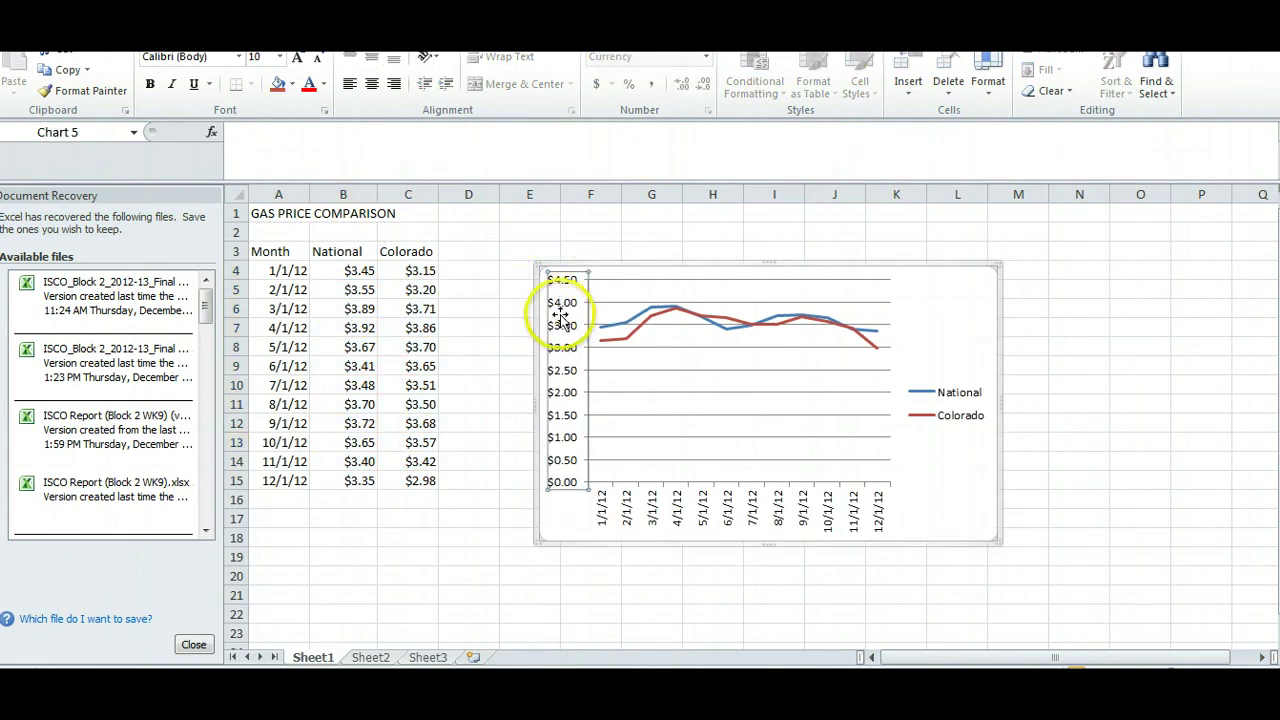
click(488, 230)
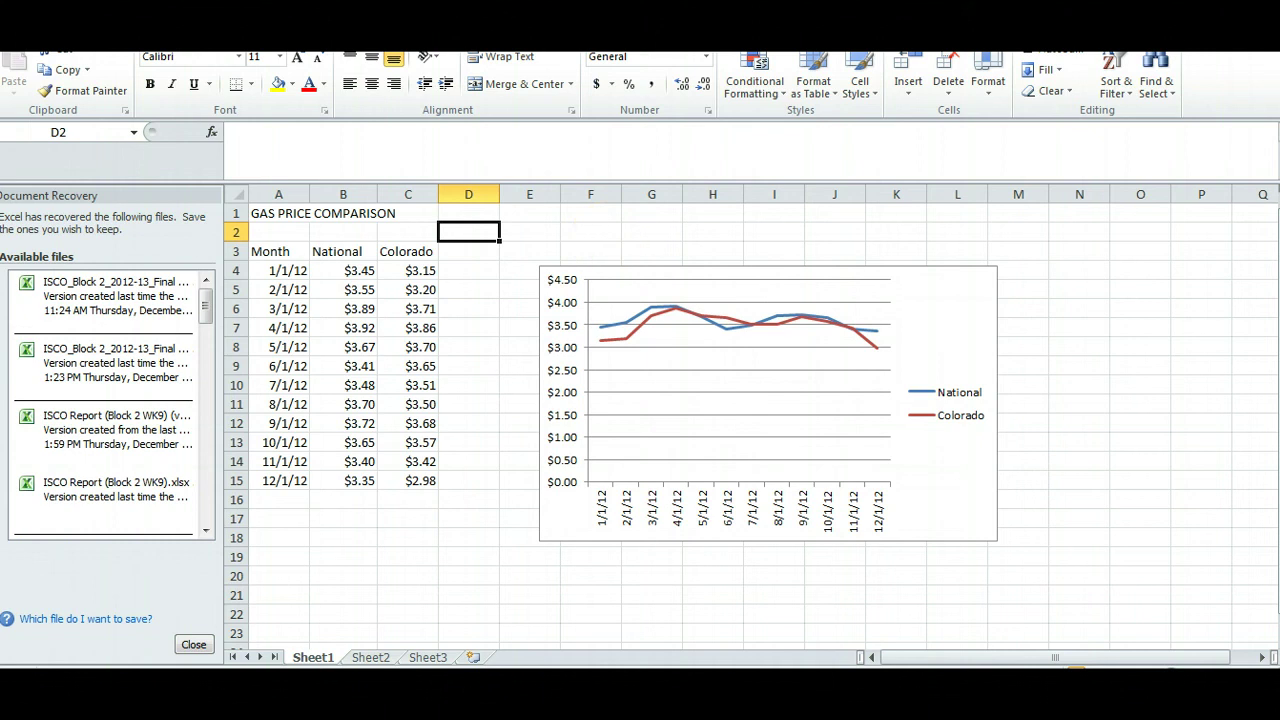
key(alt+a)
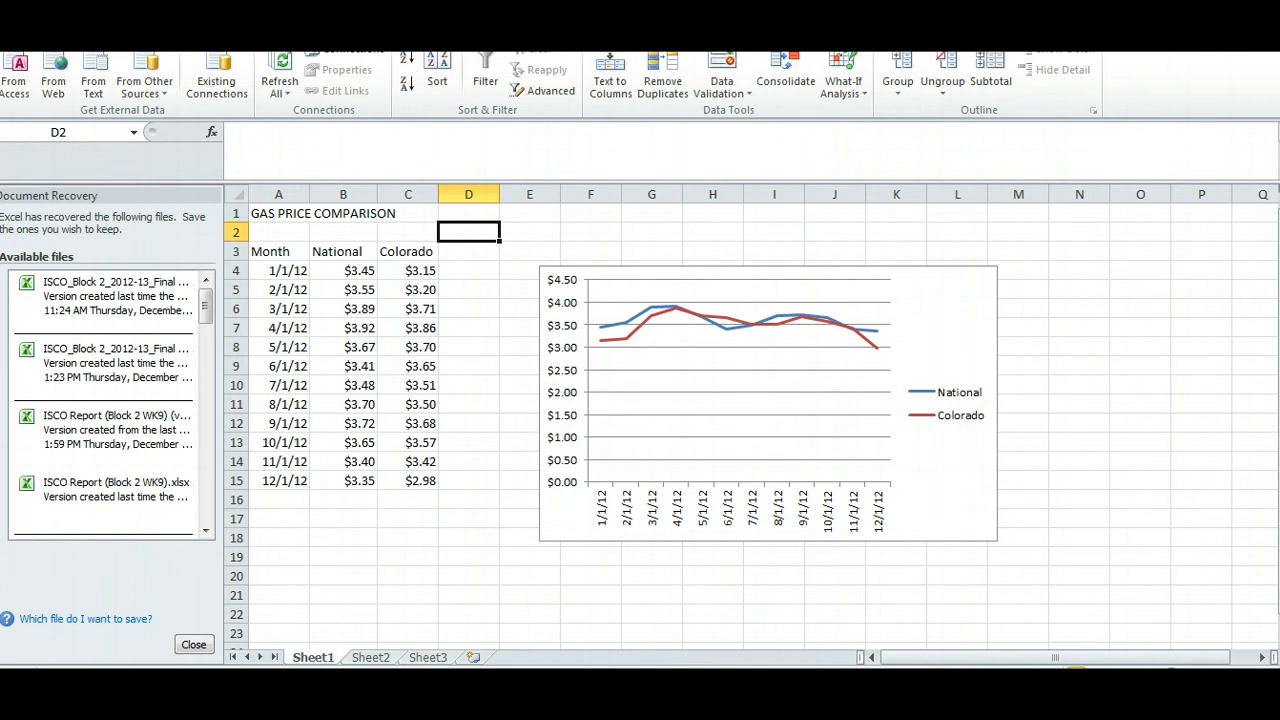
key(alt+m)
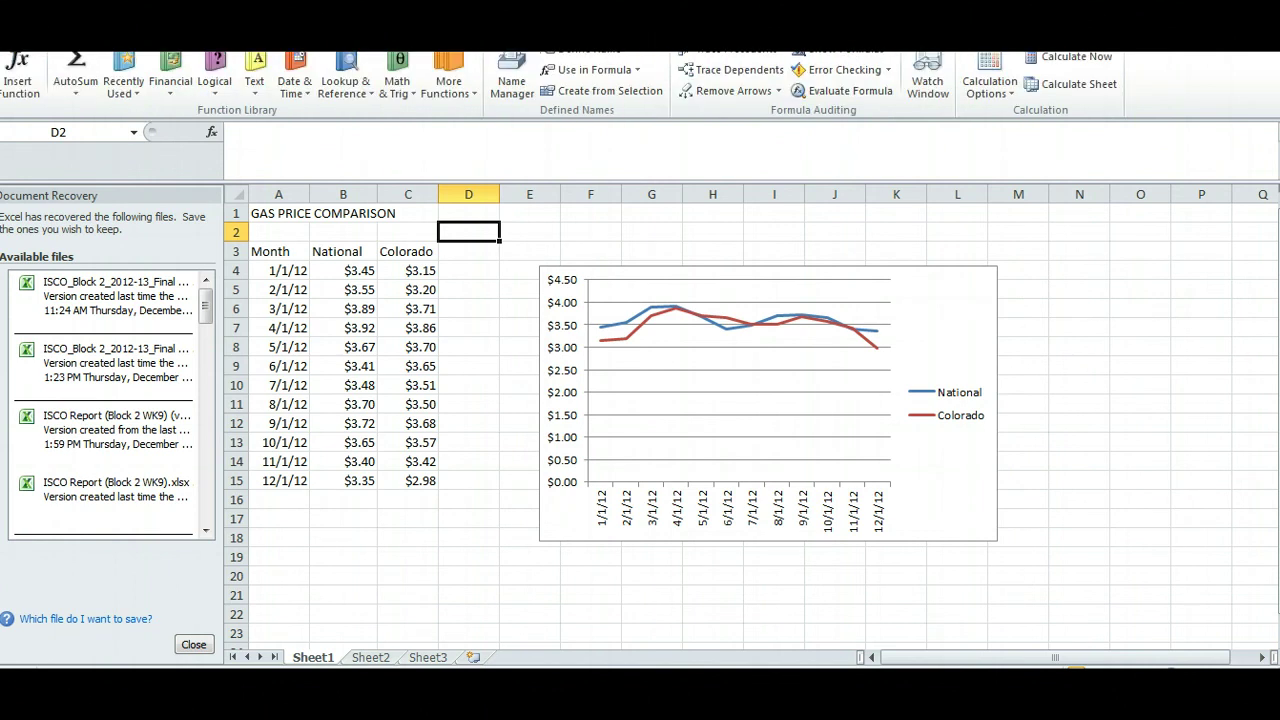
key(alt+p)
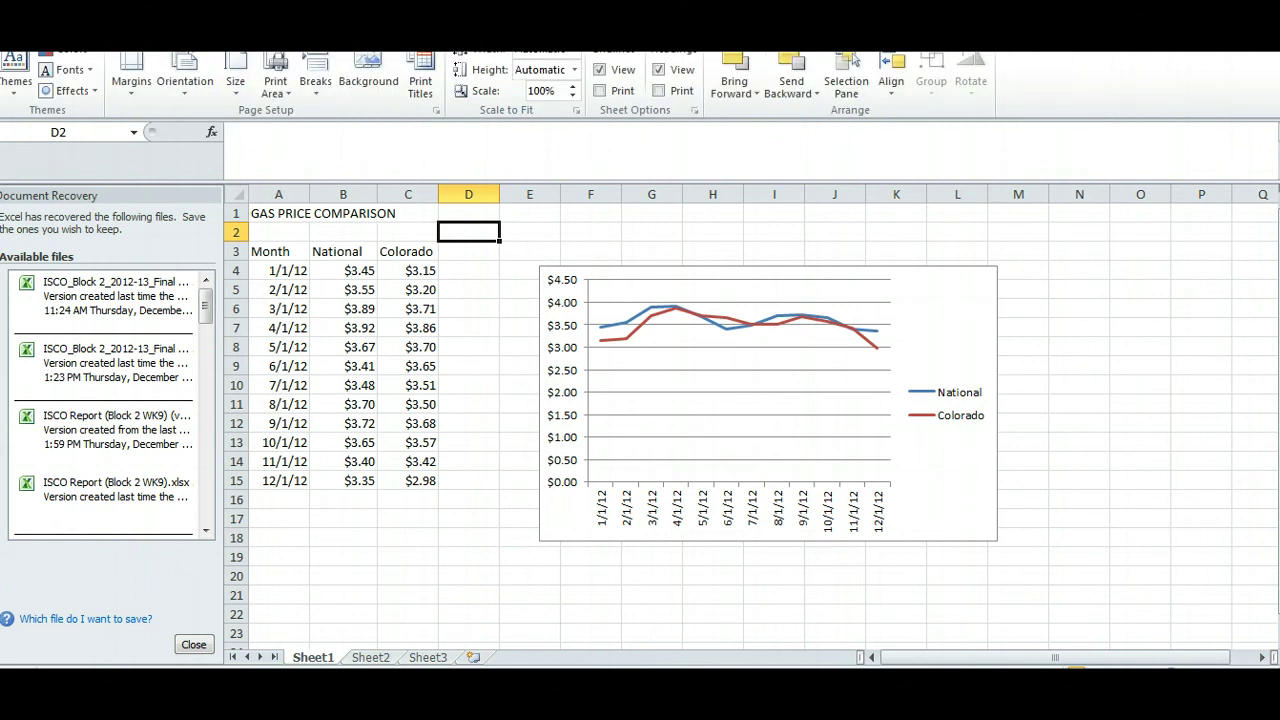
key(alt+n)
- Add a Centered Overlay Title to the gas price line chart
click(921, 324)
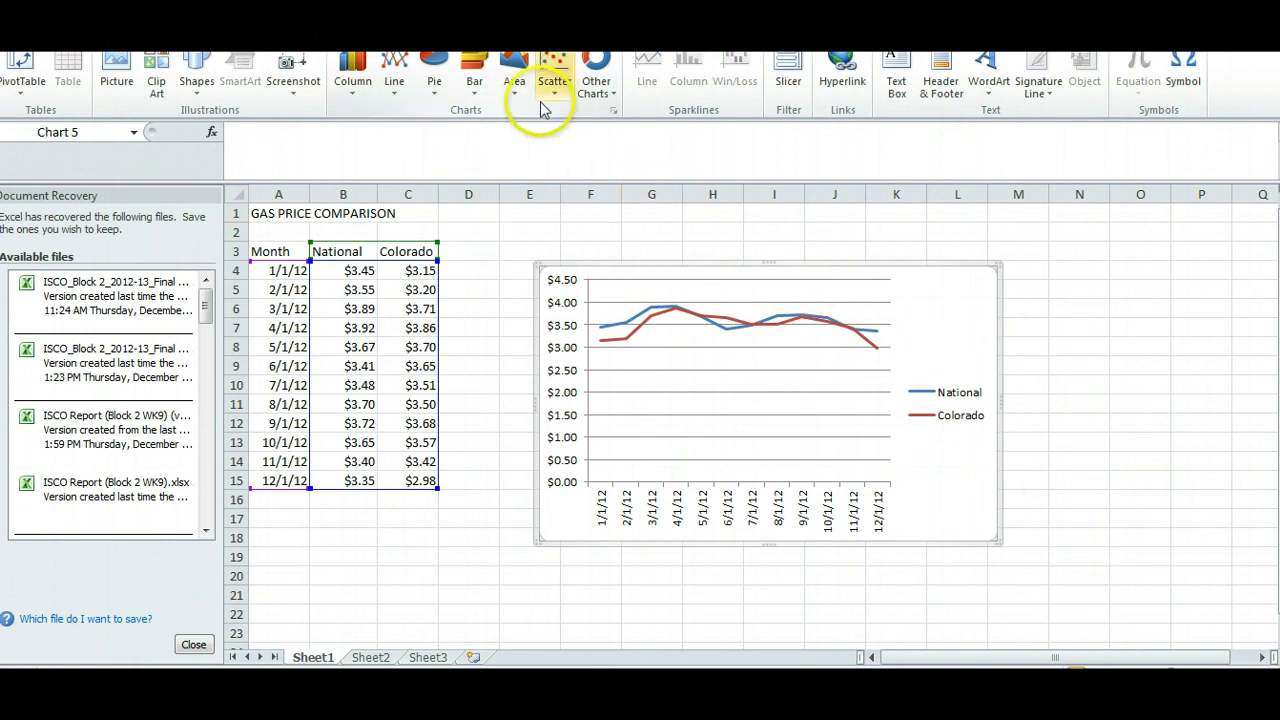
click(540, 40)
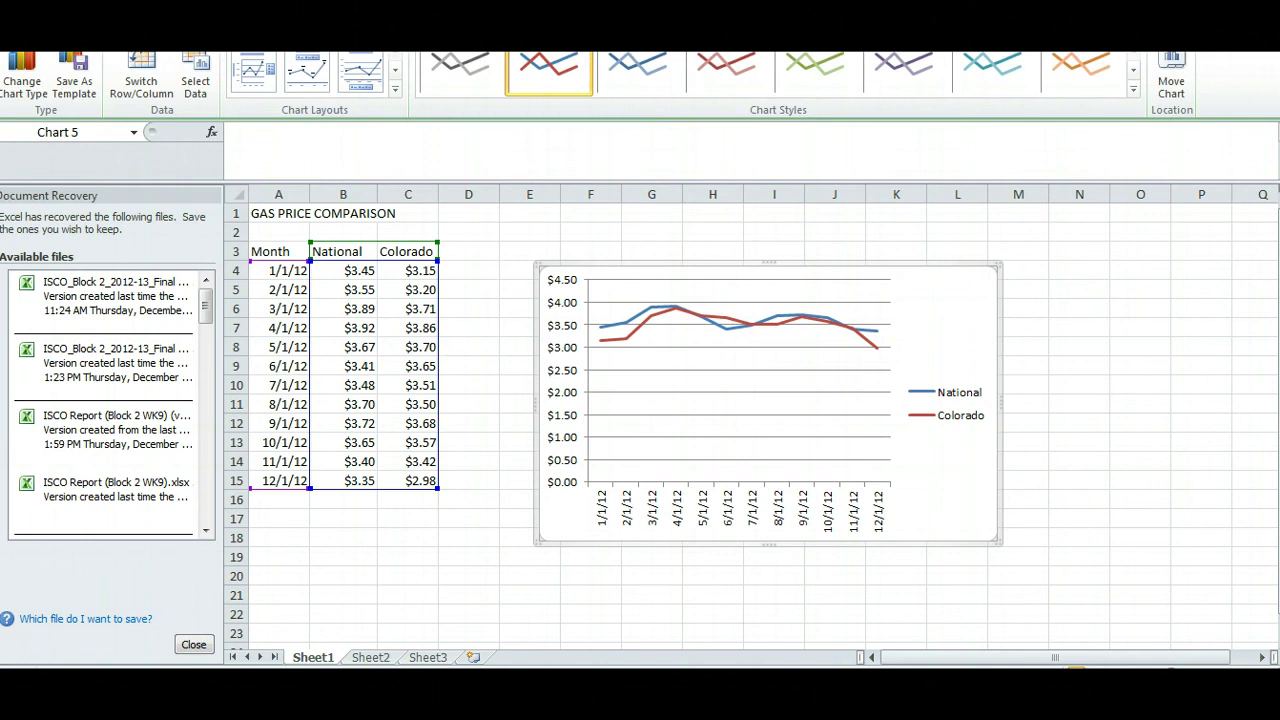
click(590, 36)
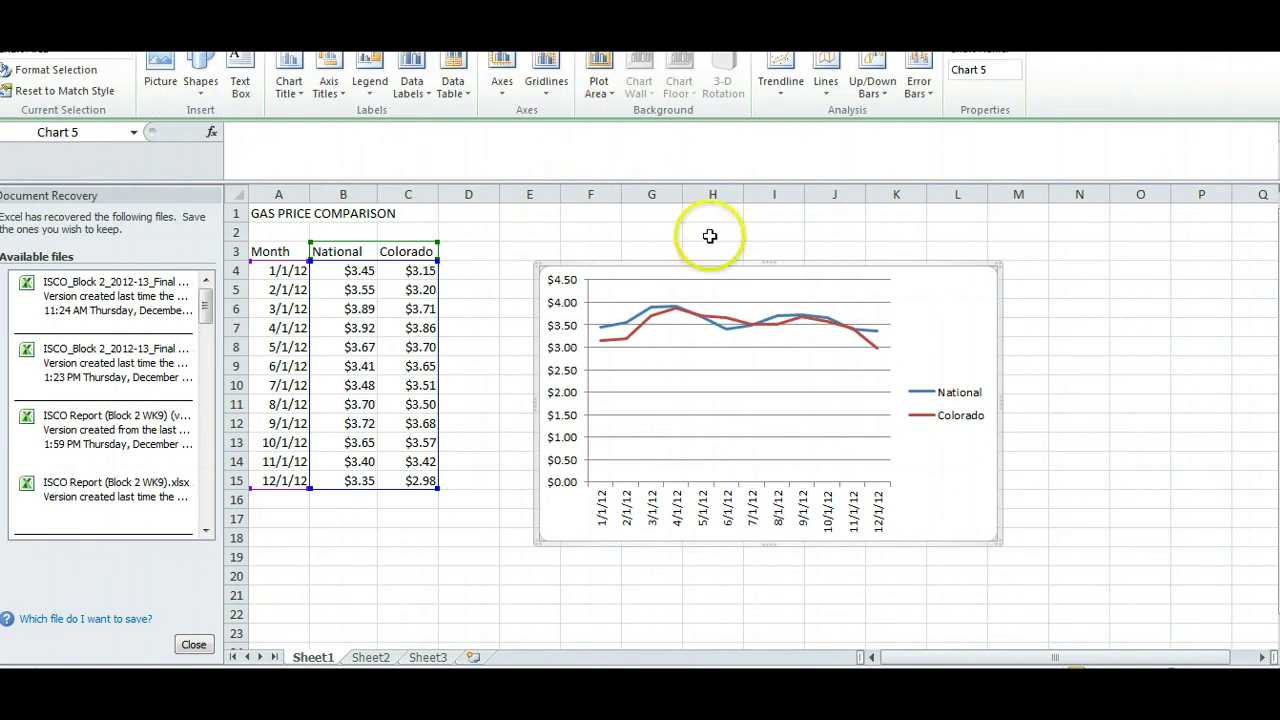
click(295, 88)
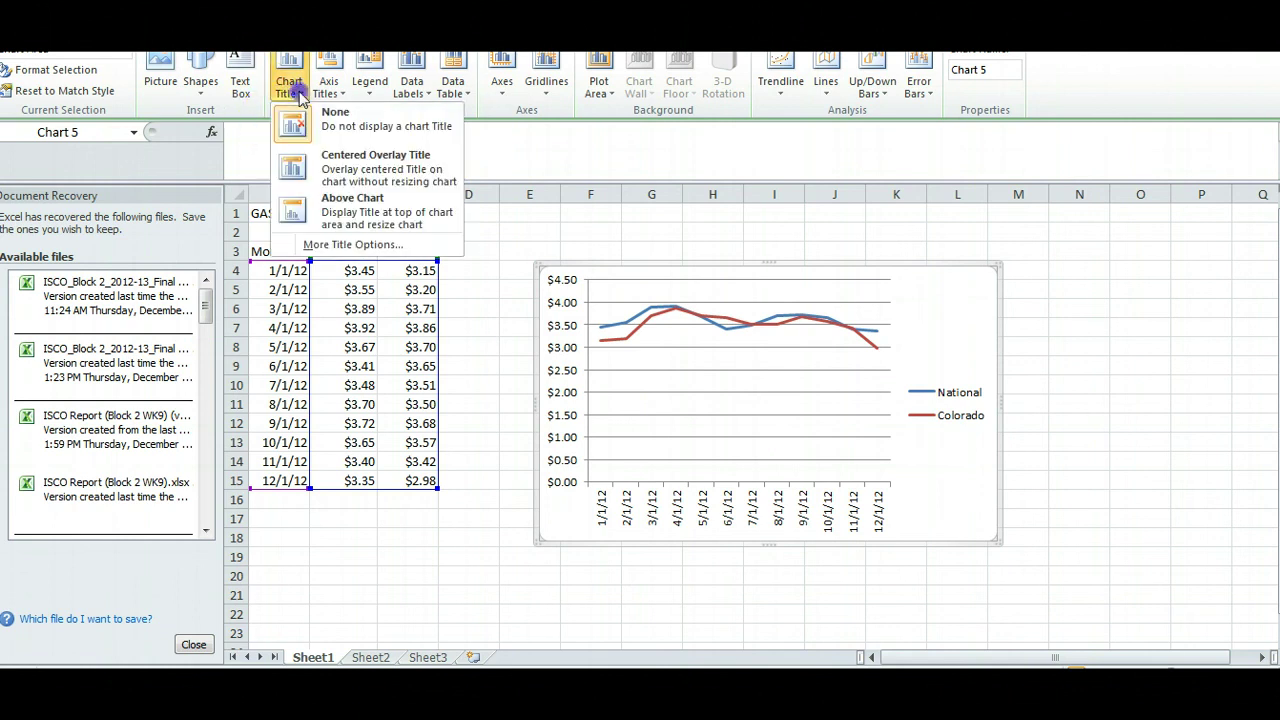
click(333, 180)
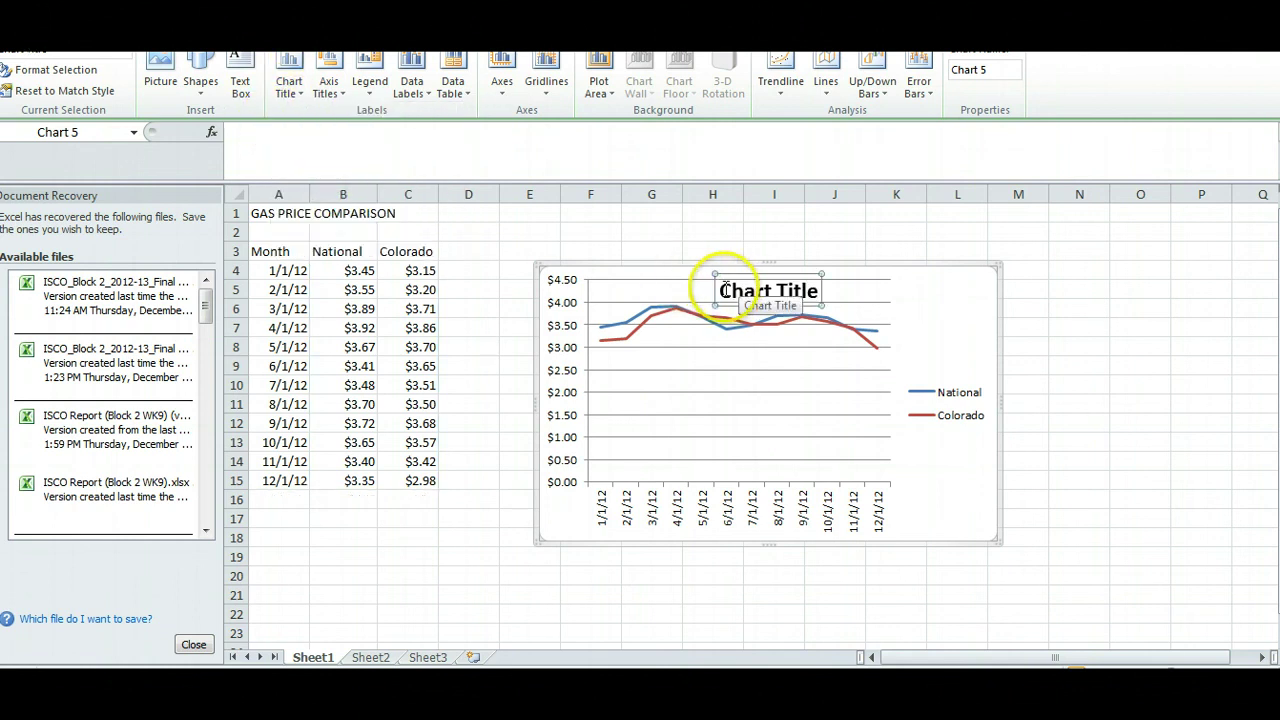
- Replace the chart's placeholder title text with GAS PRICE COMPARISON
drag(722, 290, 800, 291)
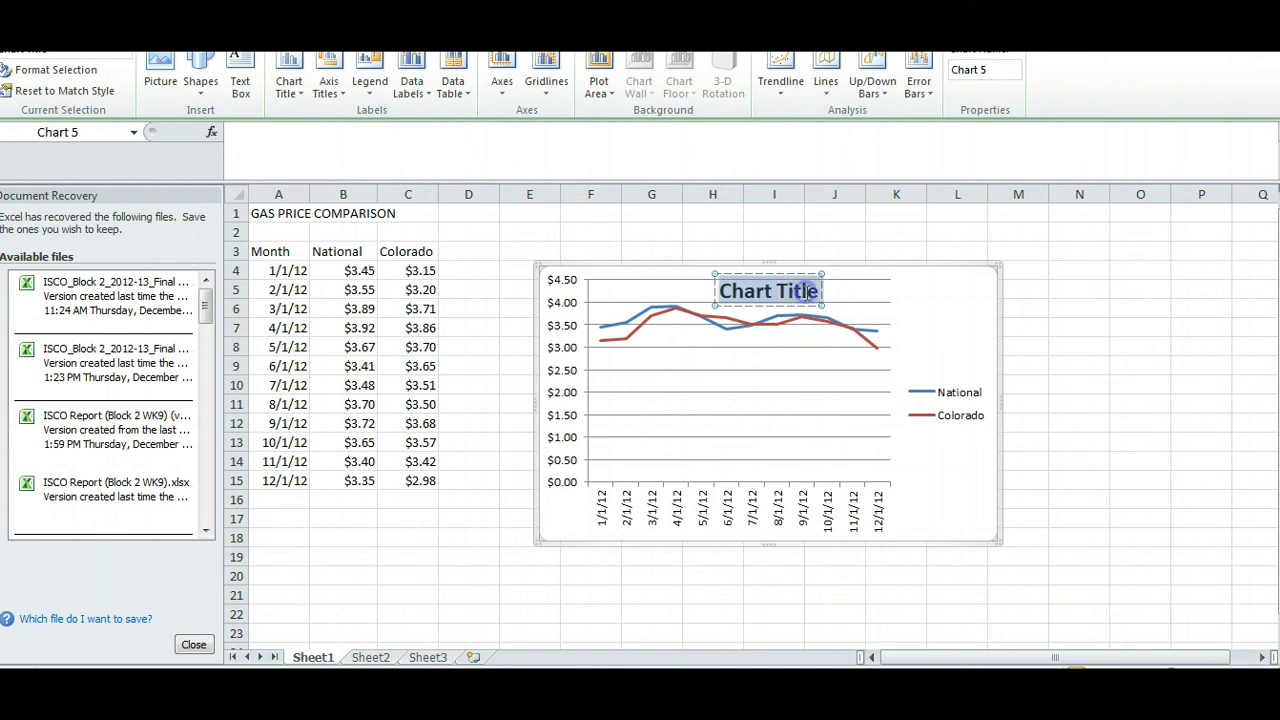
text(G)
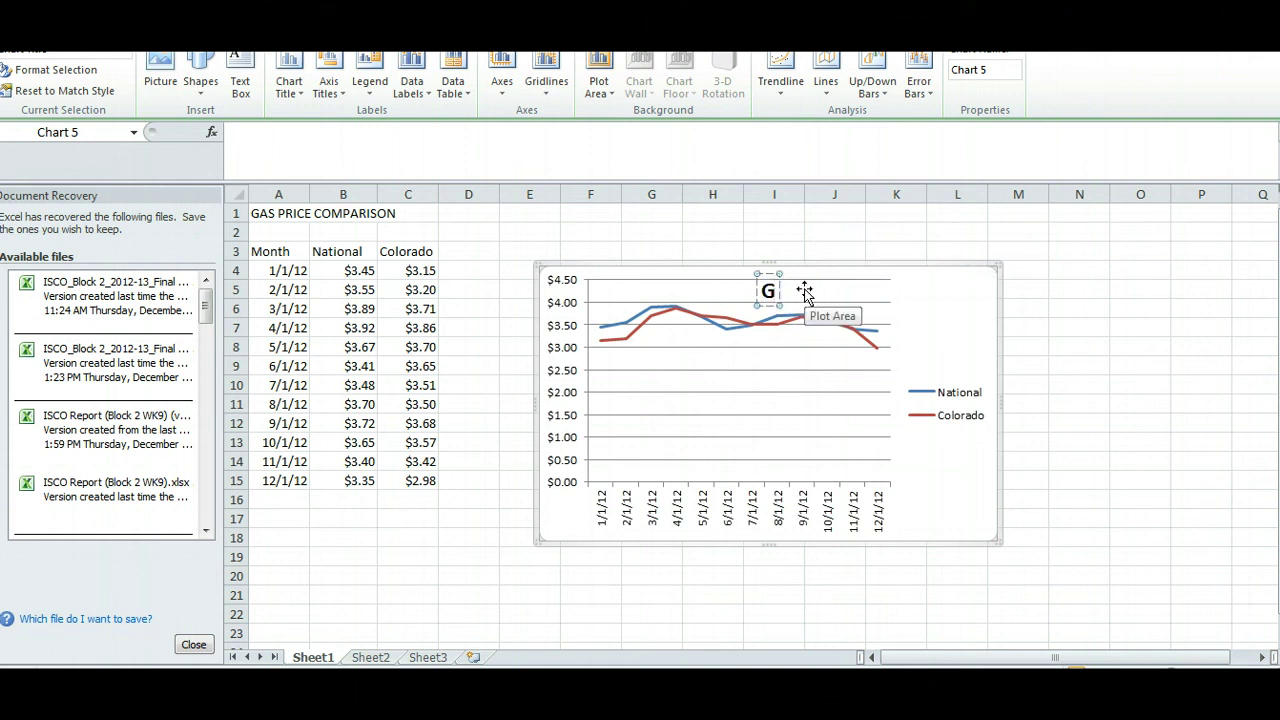
text(ASW)
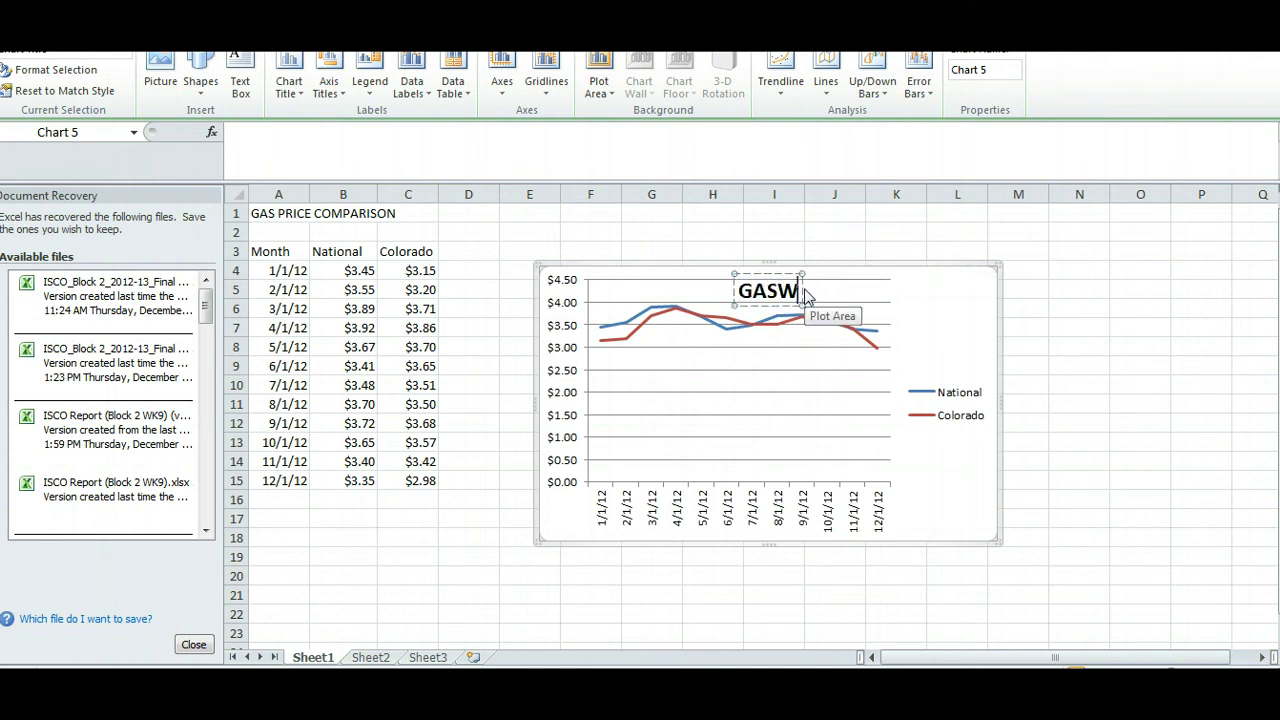
key(BackSpace)
text(PRICE)
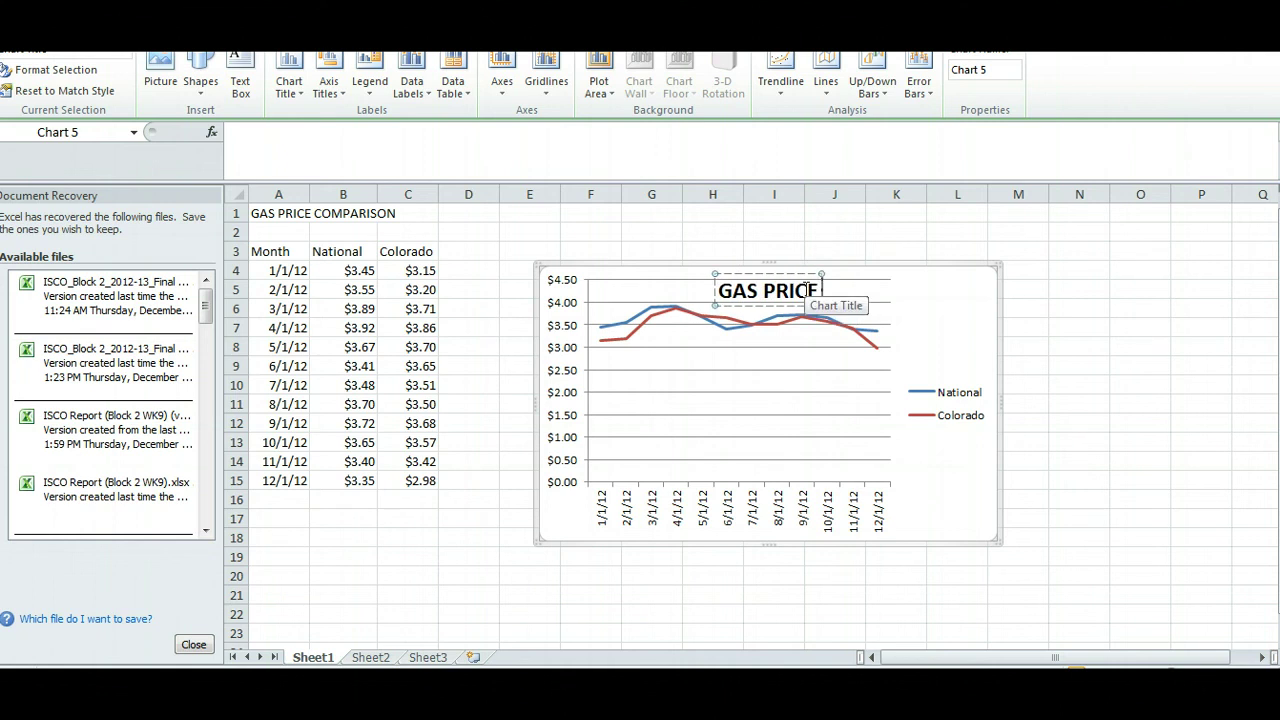
text( COMPA)
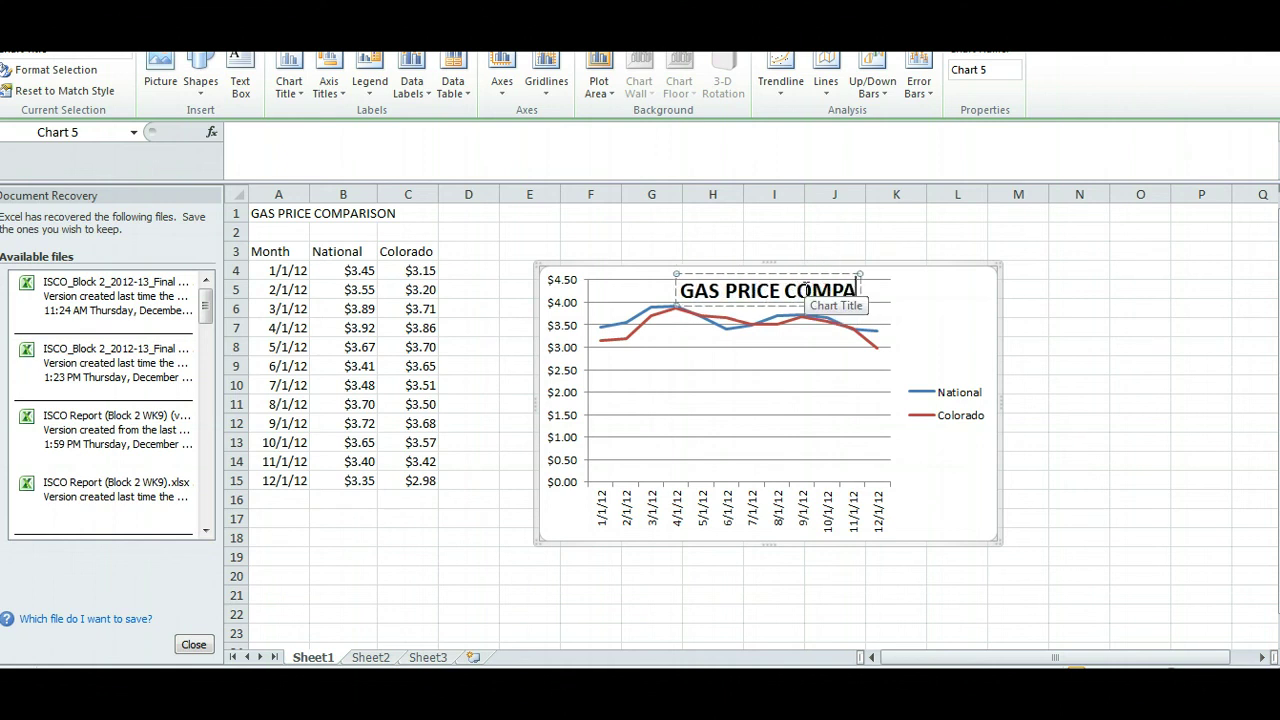
text(RISON)
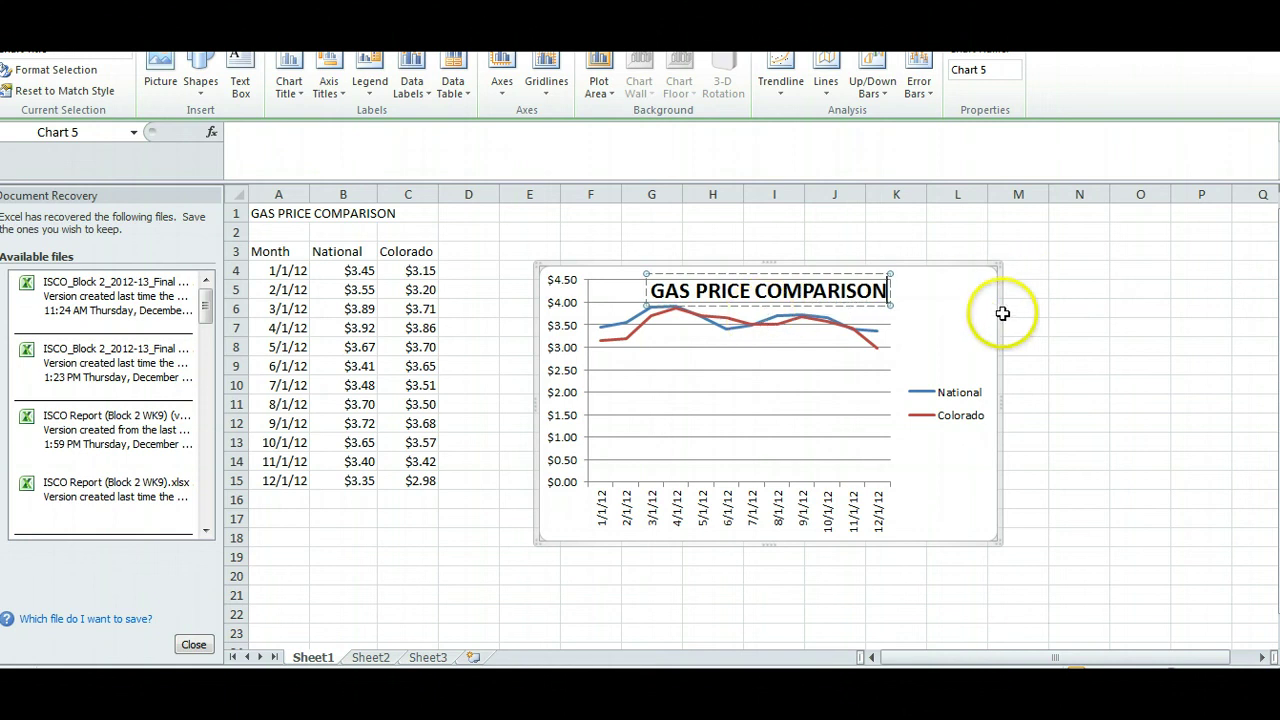
- Change the chart title placement to Above Chart and deselect the chart
click(301, 98)
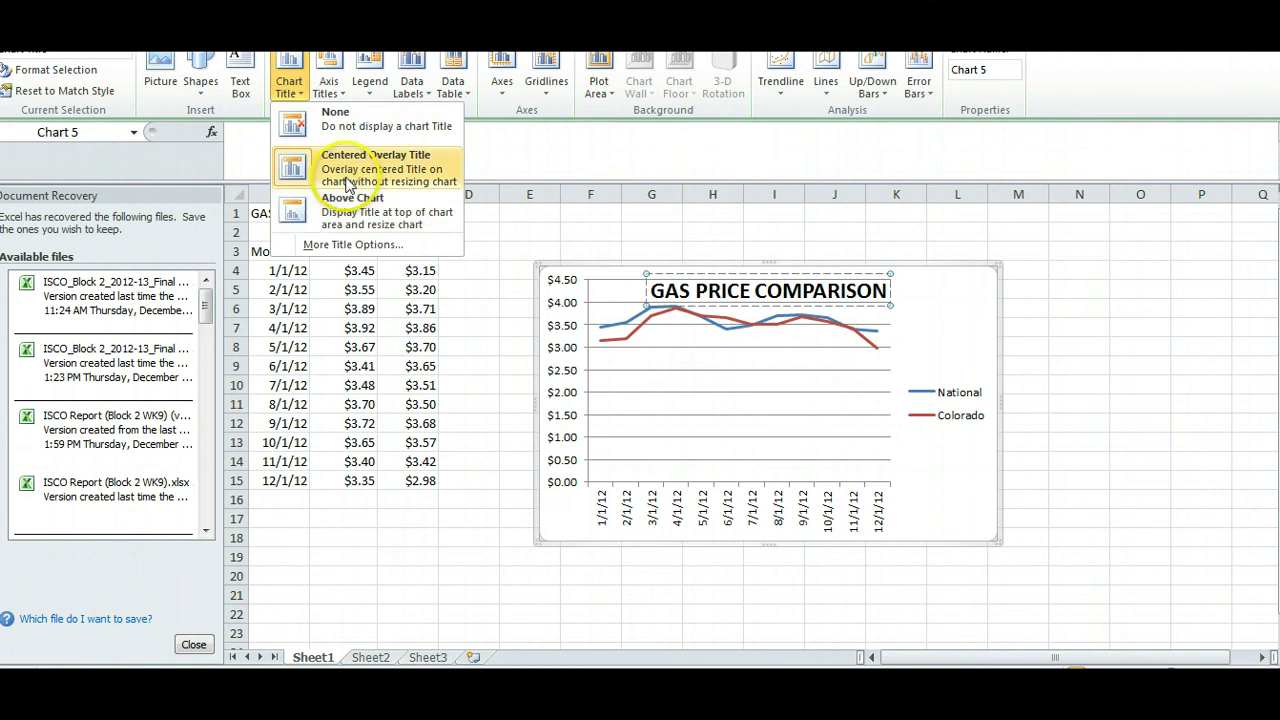
click(346, 208)
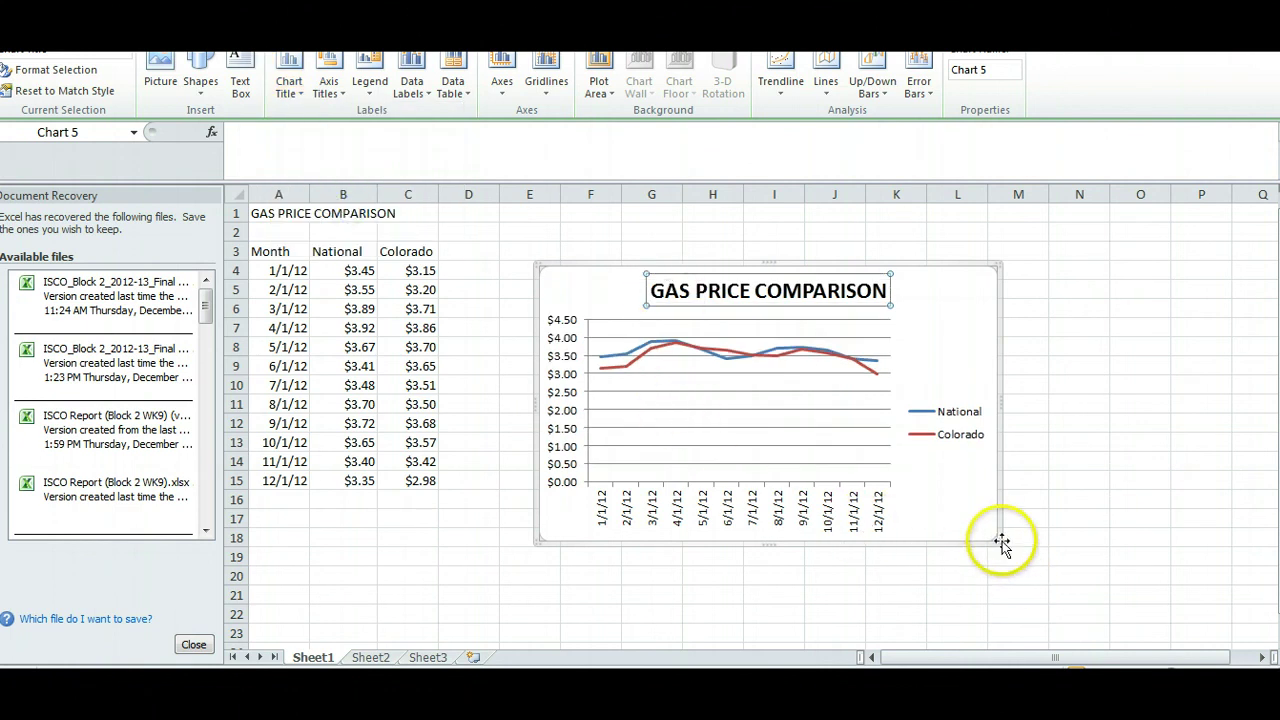
click(1063, 537)
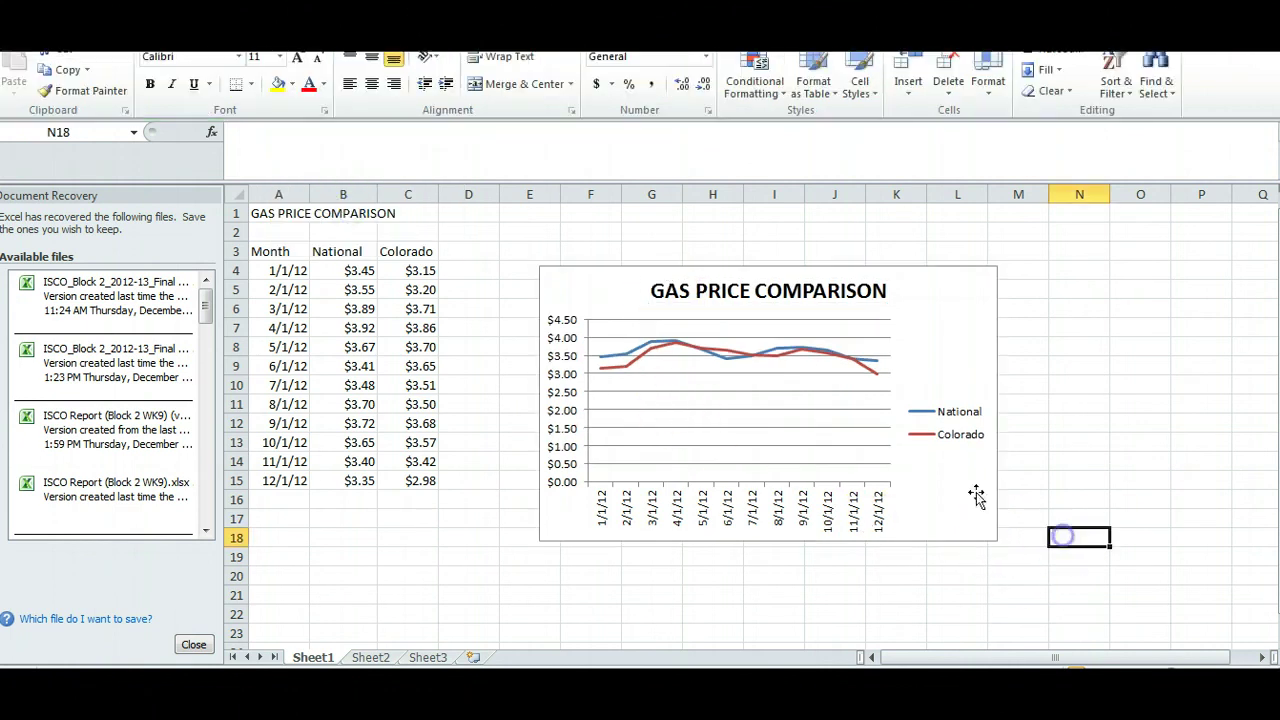
- Enlarge the gas price chart to reach about column M, row 20, and shift its title left above the plot area
click(936, 376)
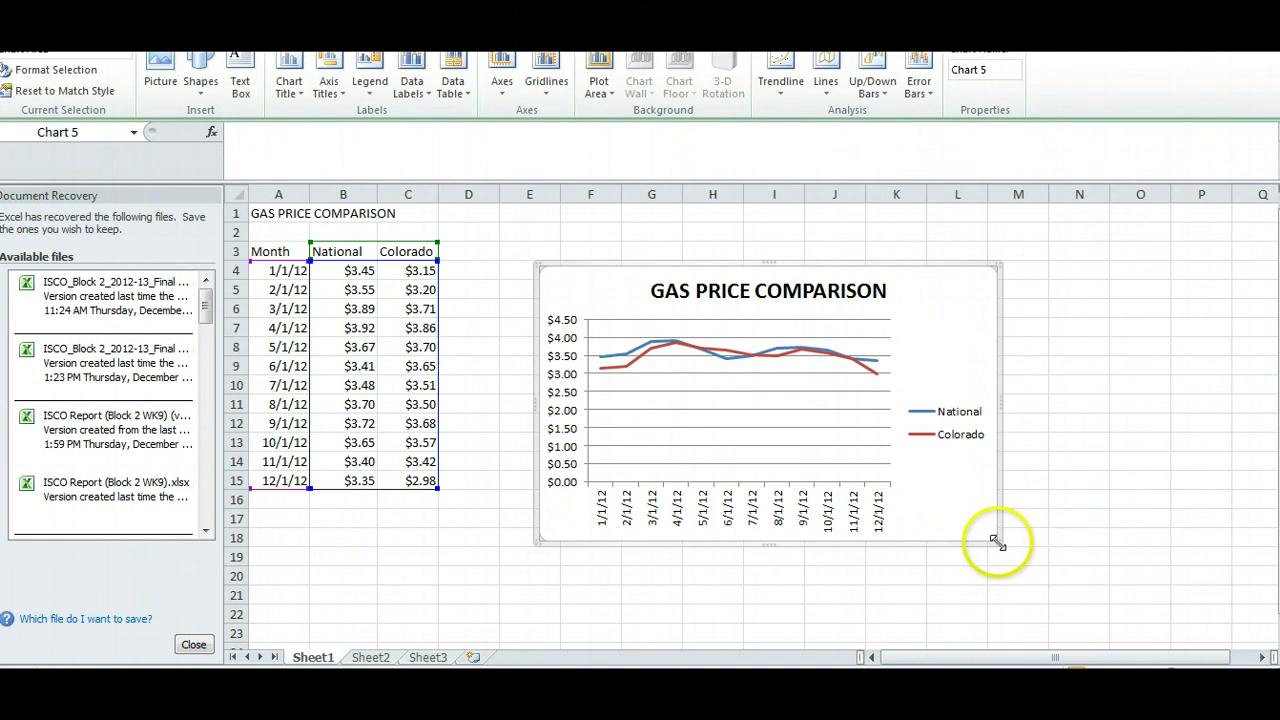
drag(1002, 545, 1058, 579)
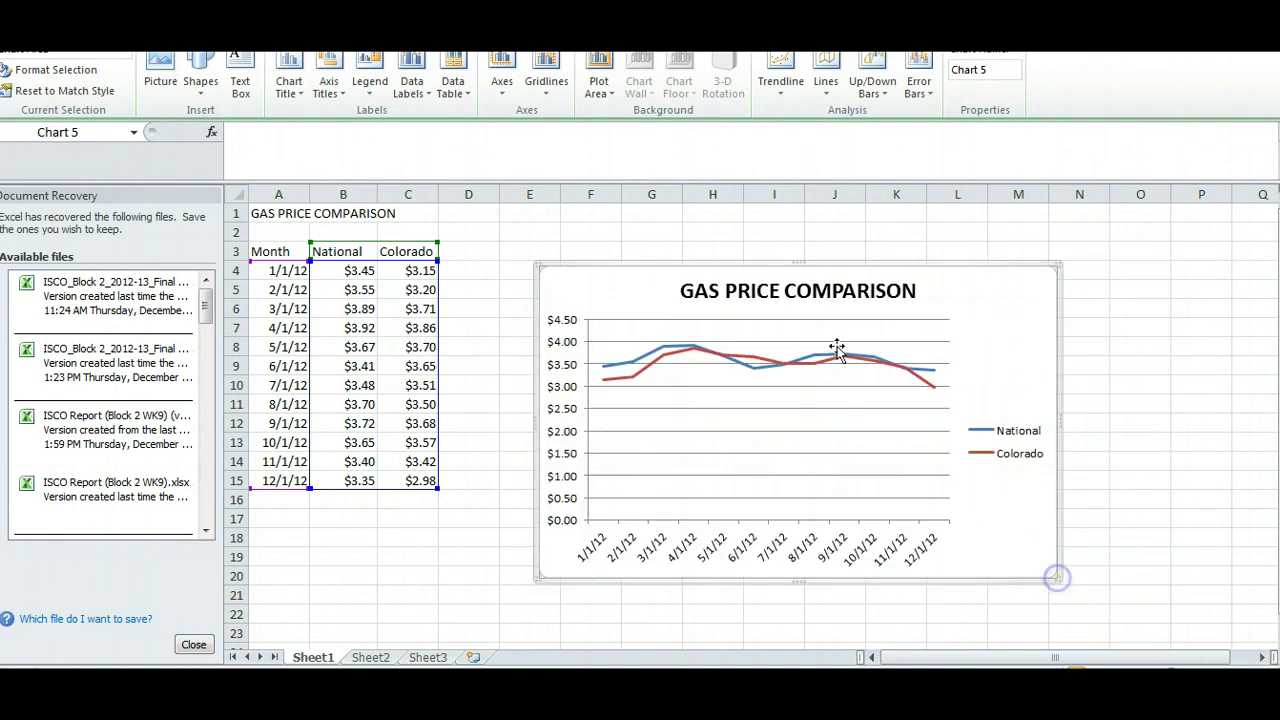
click(763, 291)
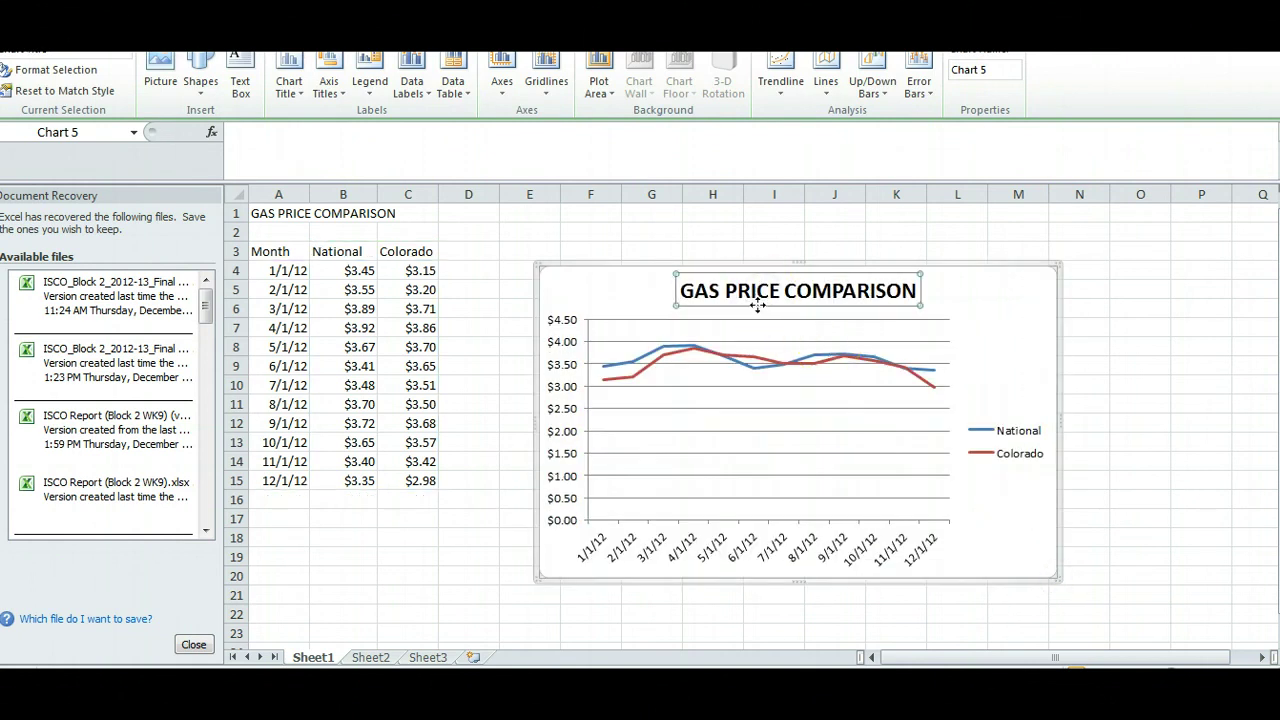
drag(758, 305, 670, 308)
click(1198, 325)
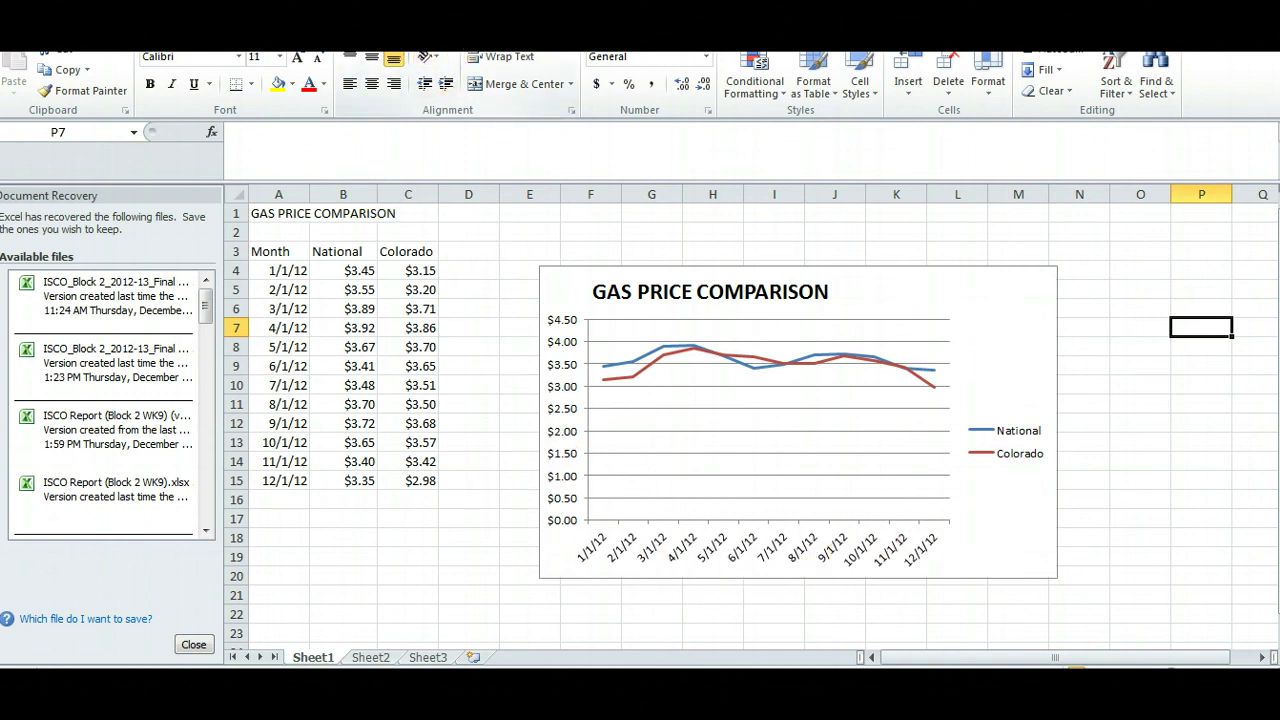
click(292, 20)
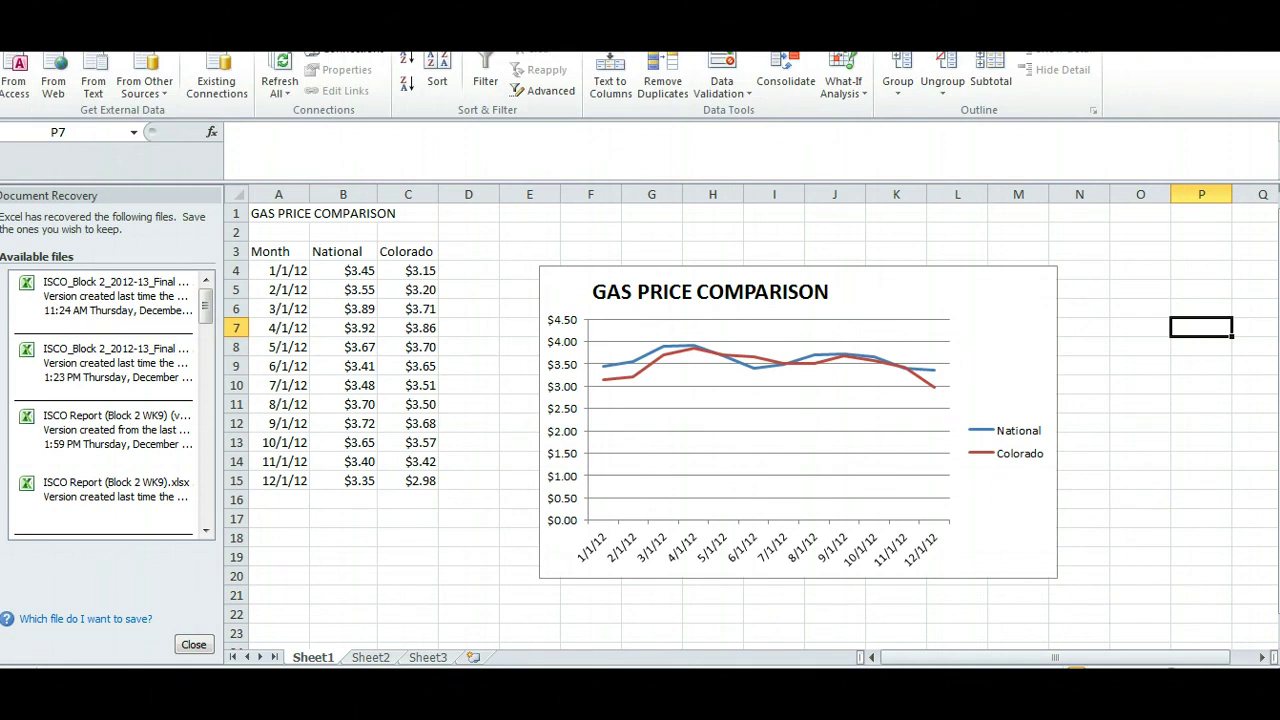
click(110, 20)
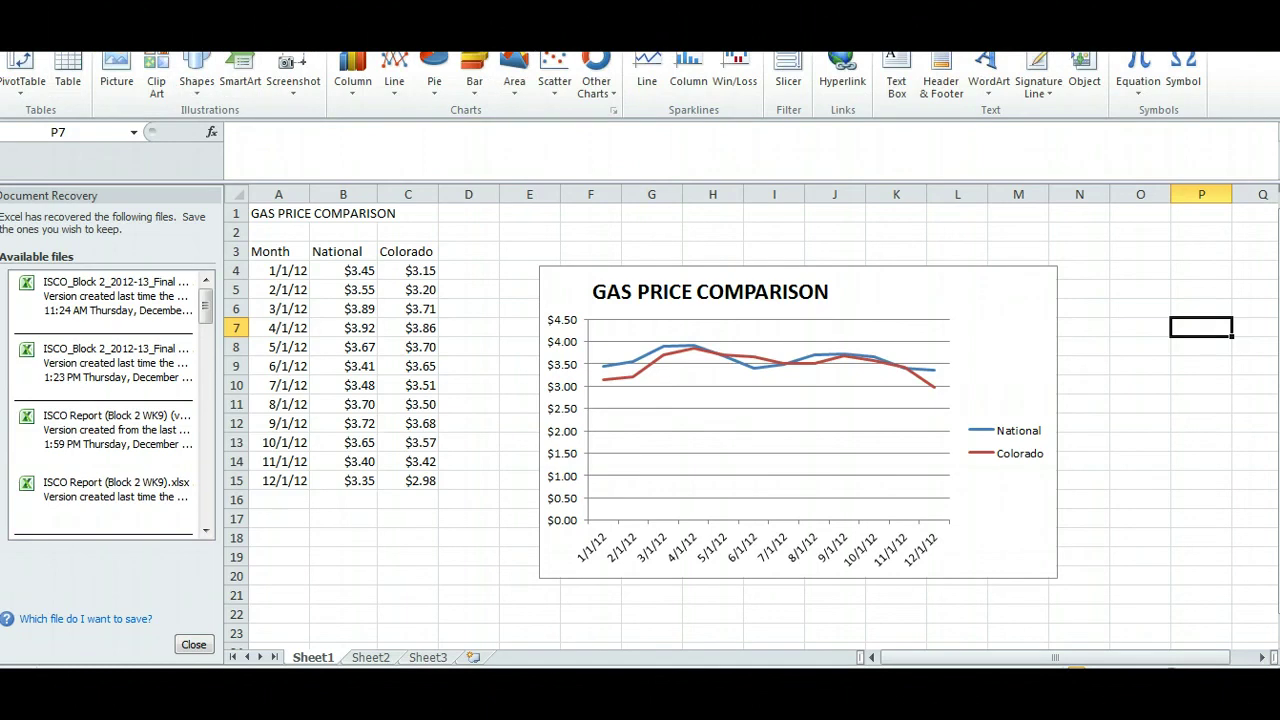
double_click(986, 323)
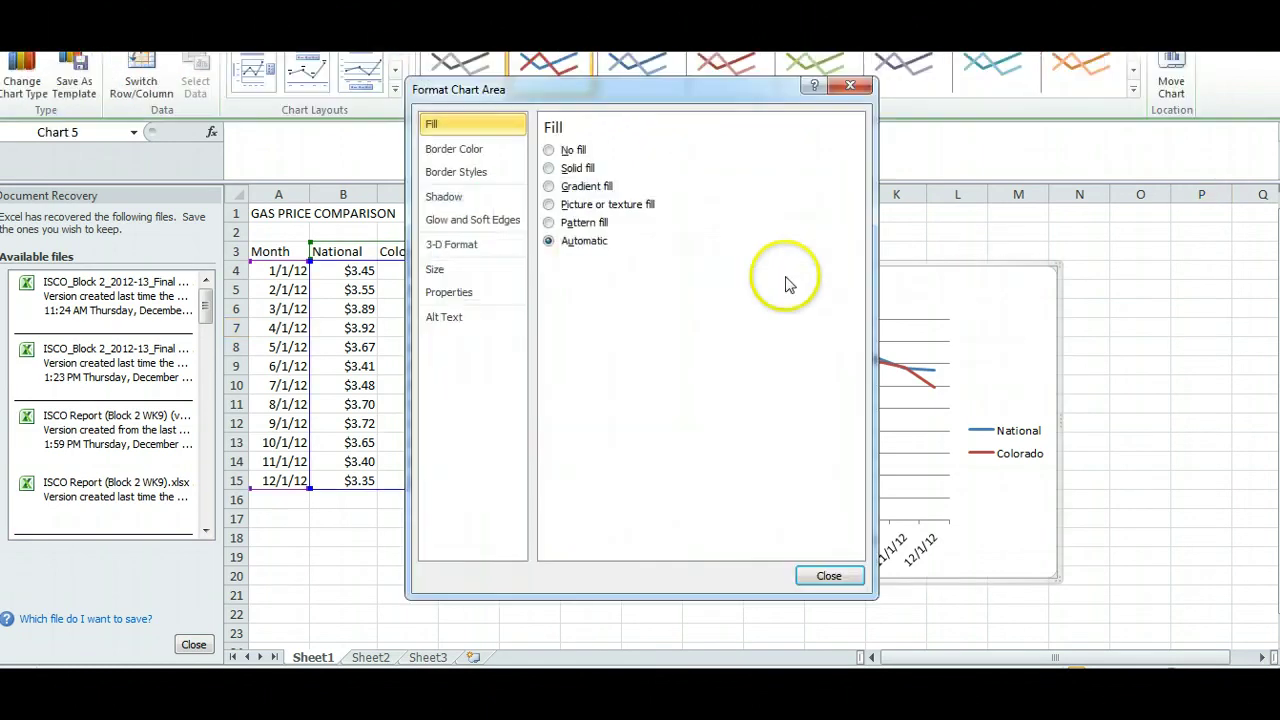
click(812, 575)
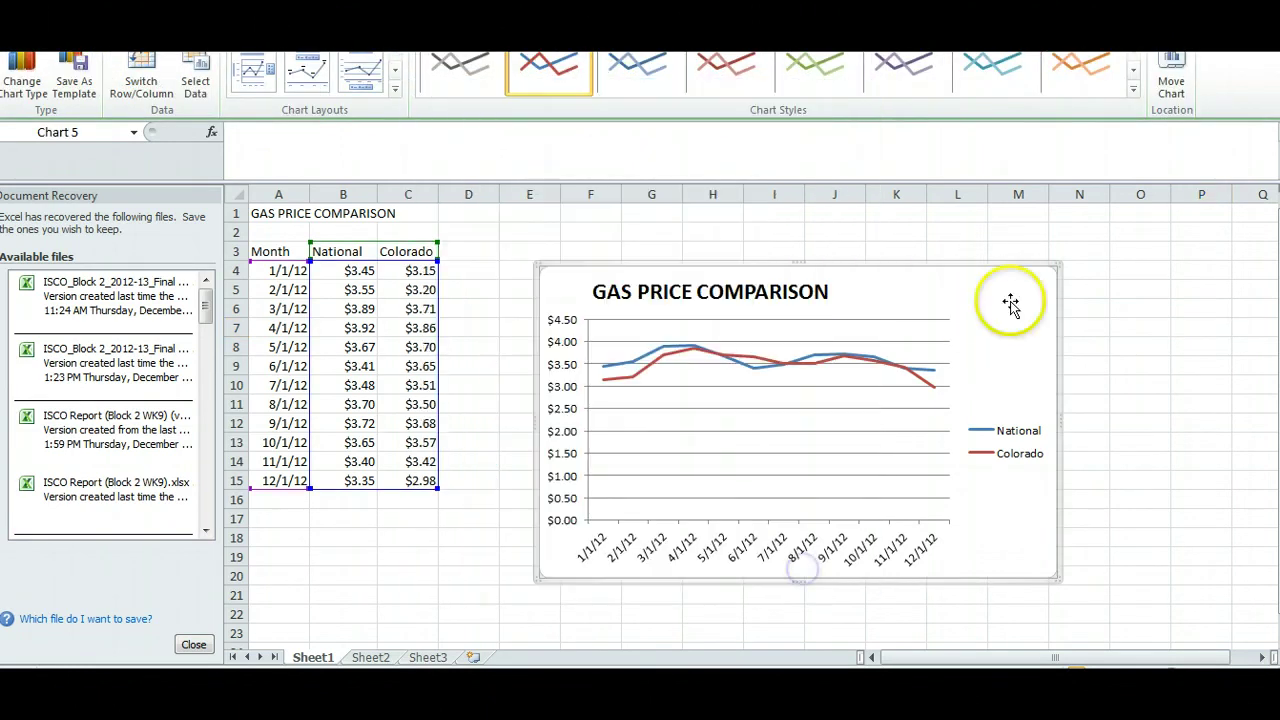
click(1163, 345)
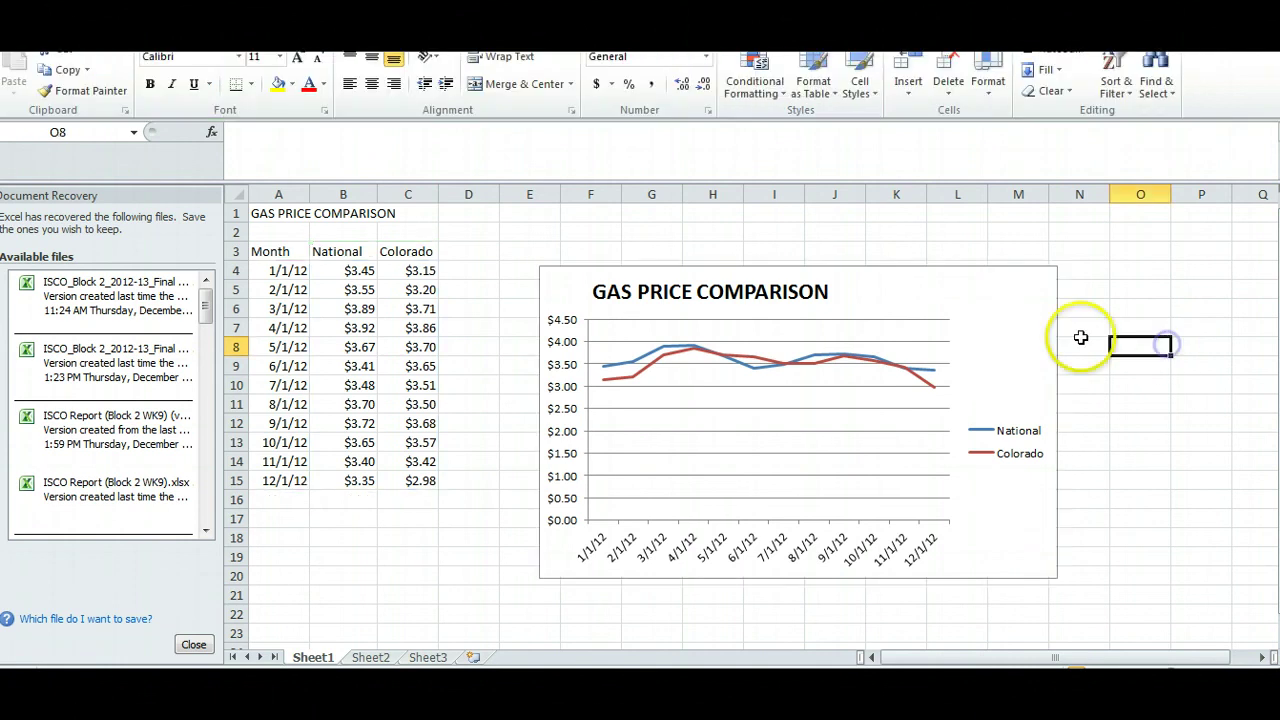
double_click(933, 319)
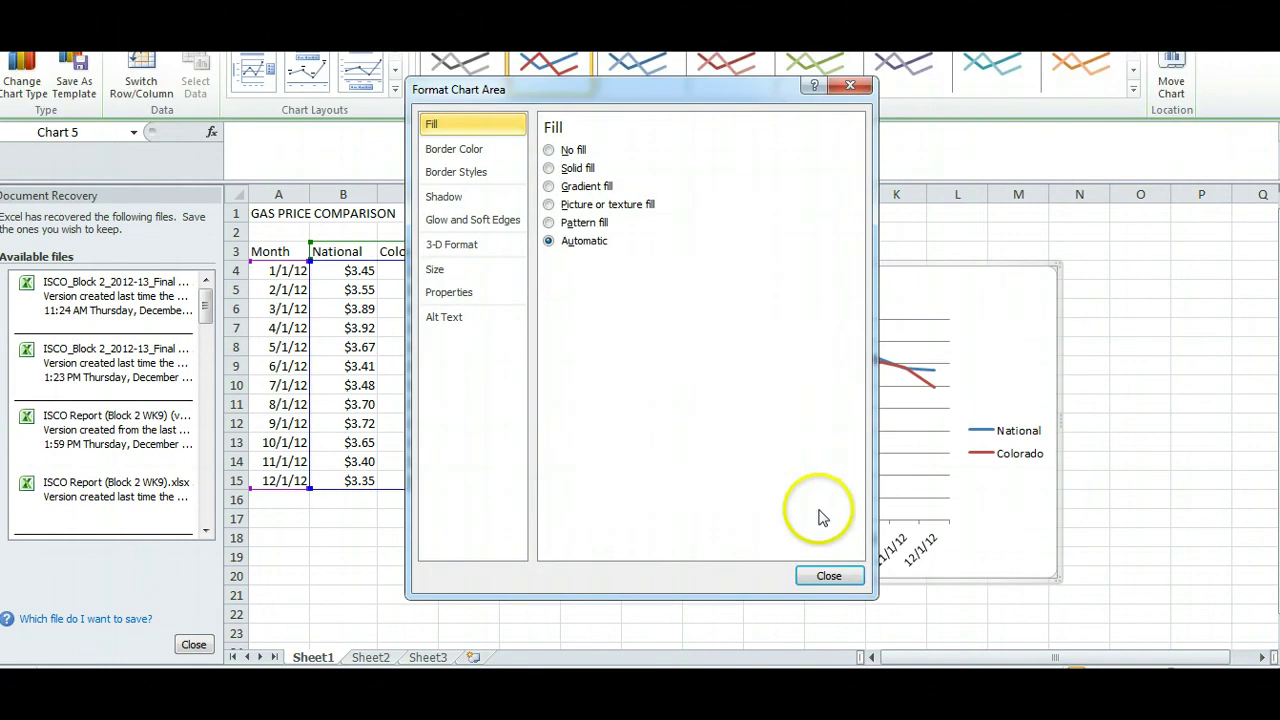
click(829, 576)
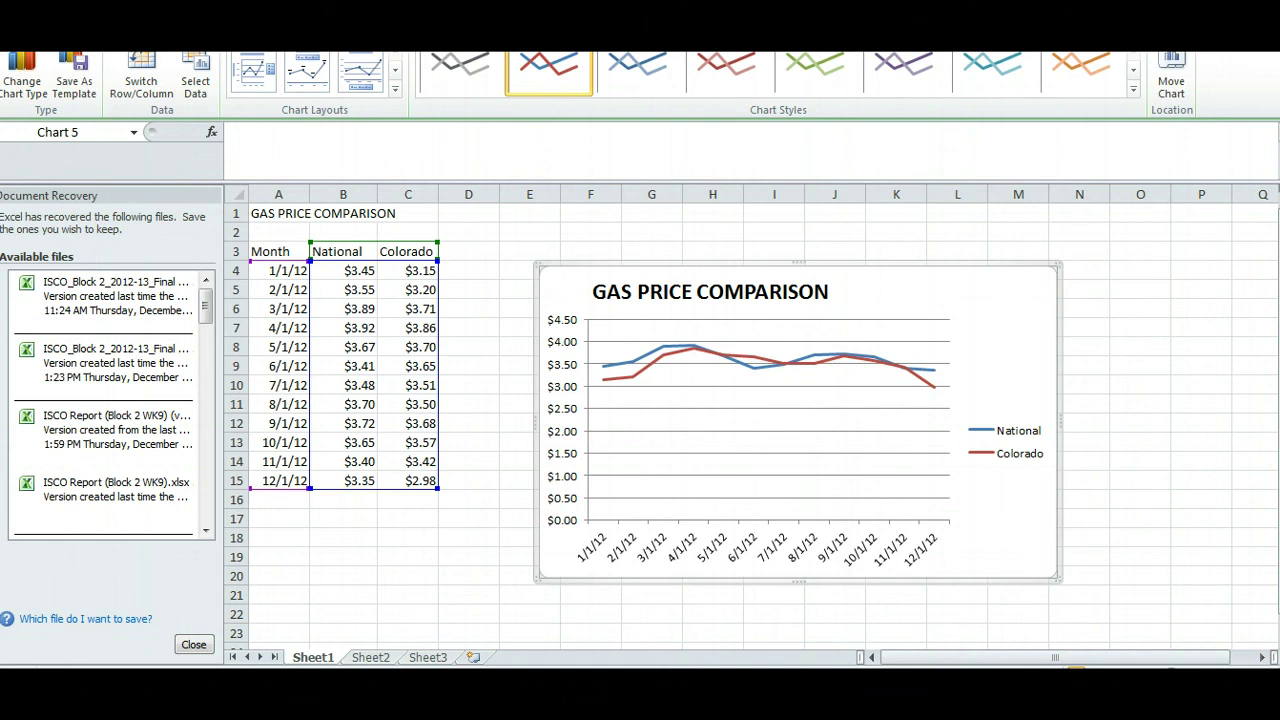
click(530, 24)
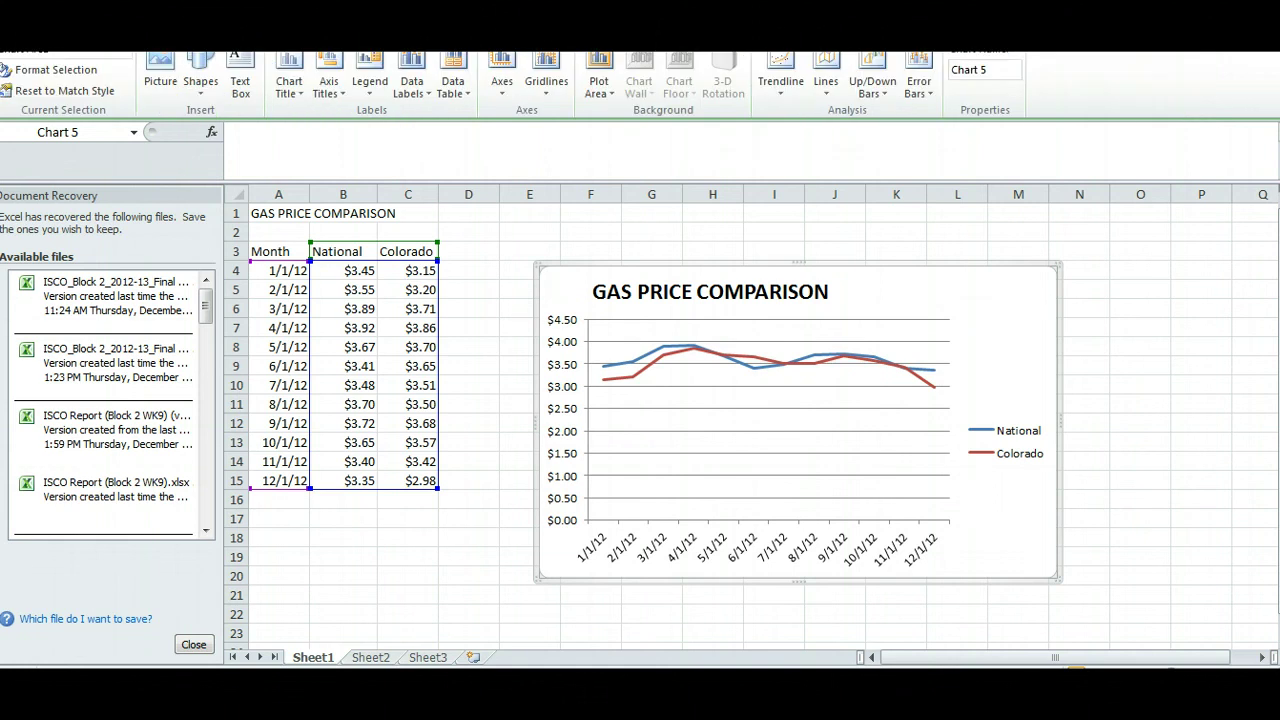
click(478, 23)
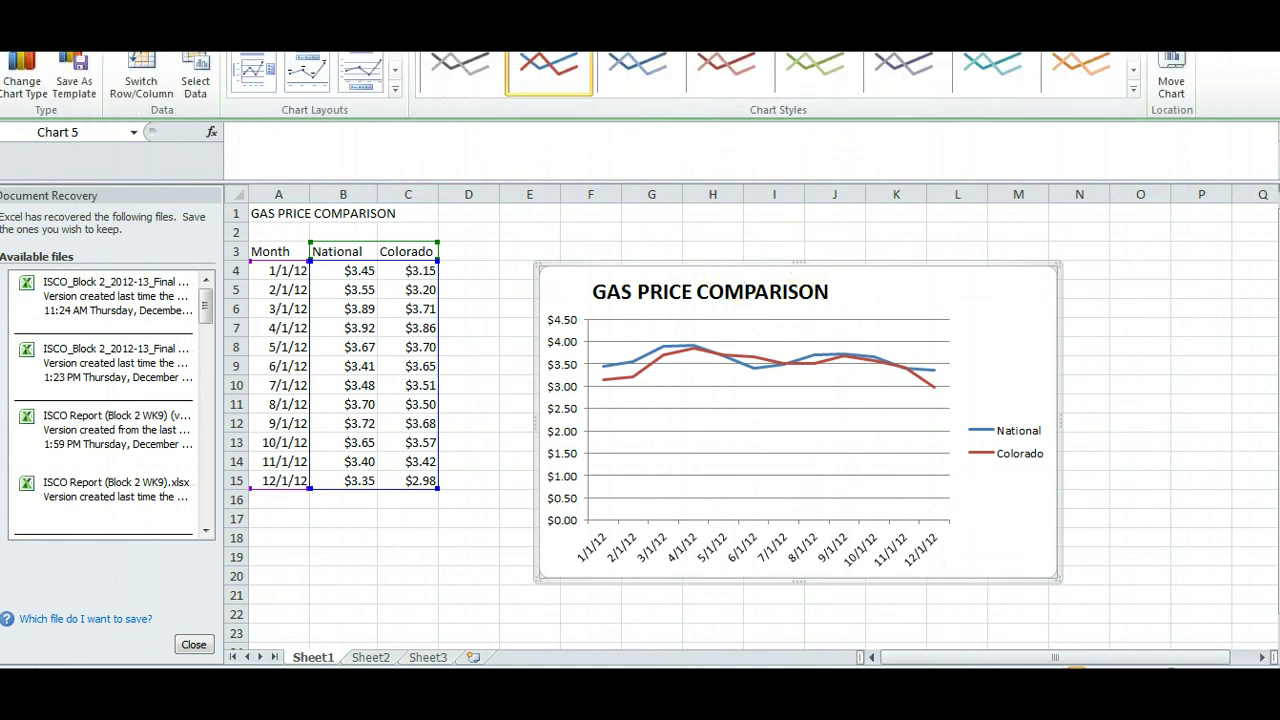
- Add a primary horizontal axis title to the gas price chart using the Title Below Axis option
click(530, 24)
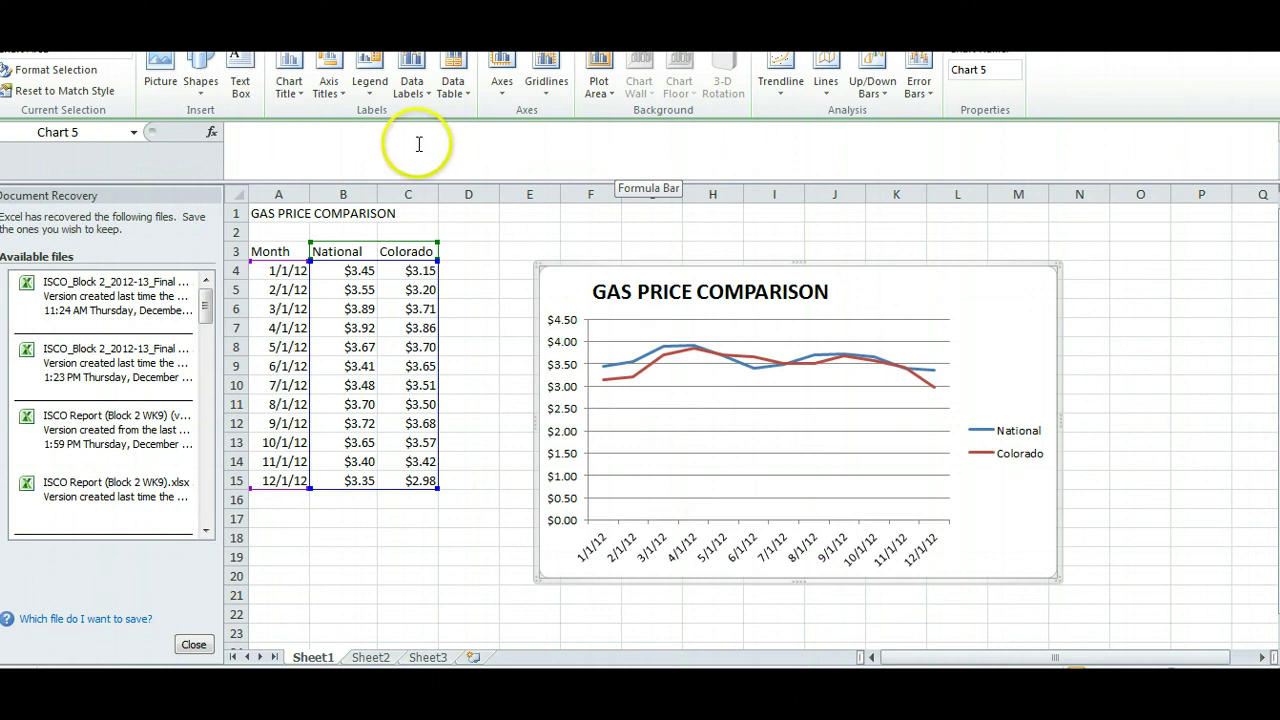
click(343, 92)
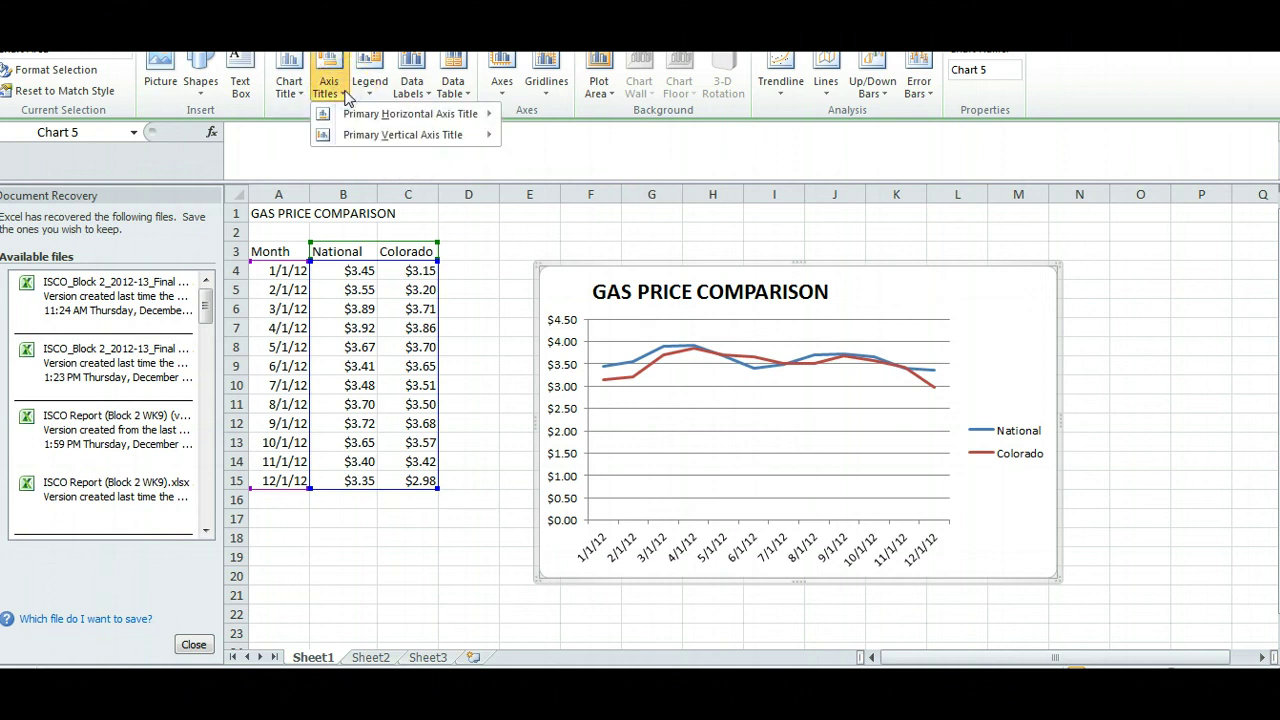
click(378, 118)
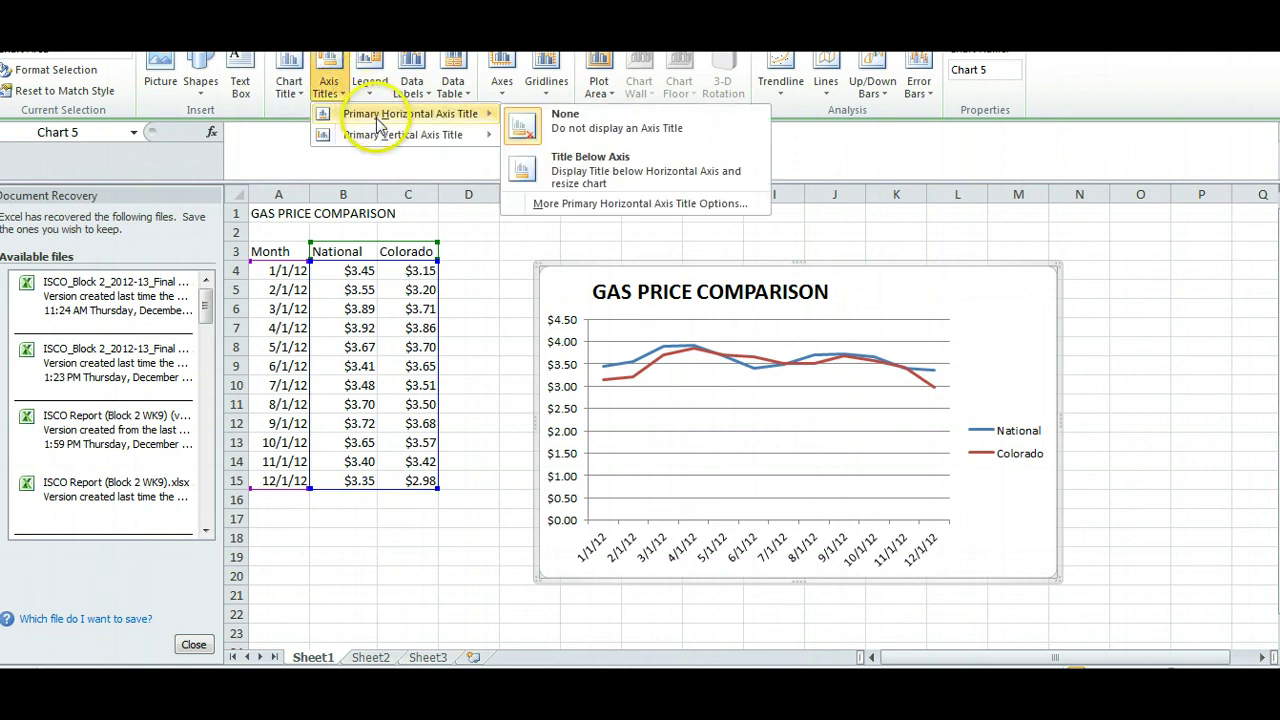
click(586, 166)
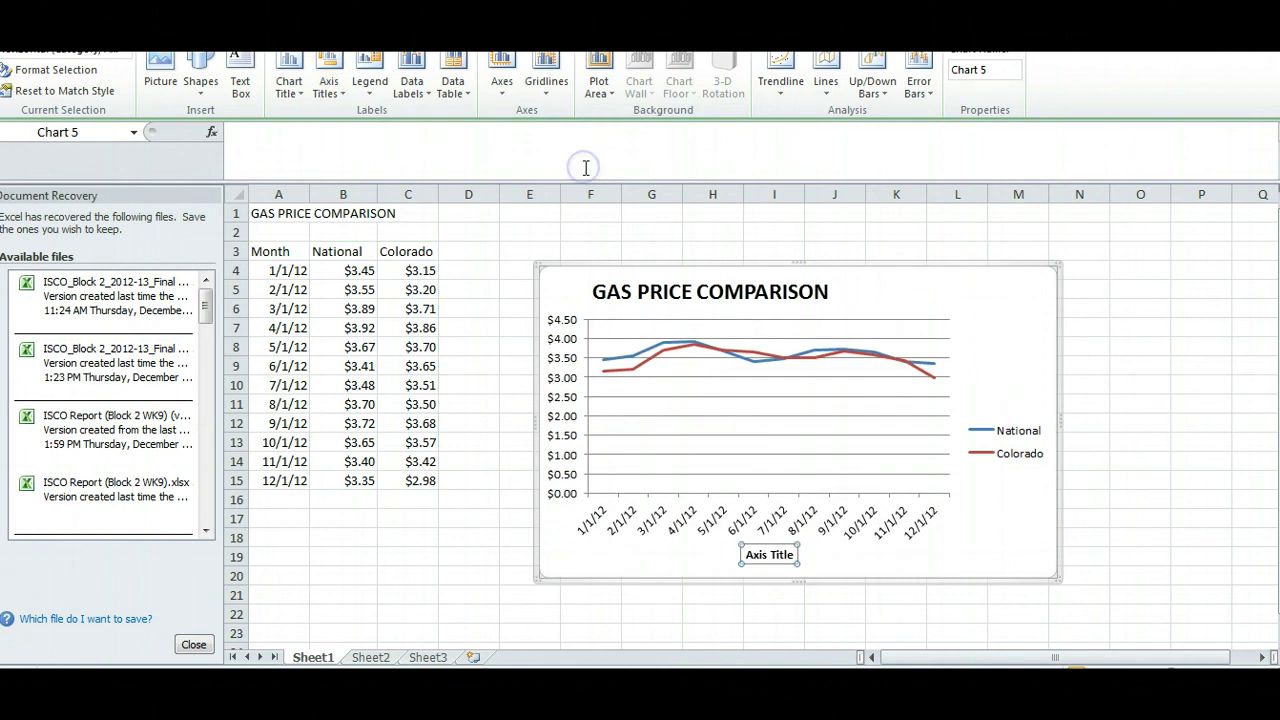
- Replace the horizontal axis title's placeholder text with MONTHS
click(793, 554)
key(BackSpace)
key(BackSpace)
key(BackSpace)
key(BackSpace)
key(BackSpace)
key(BackSpace)
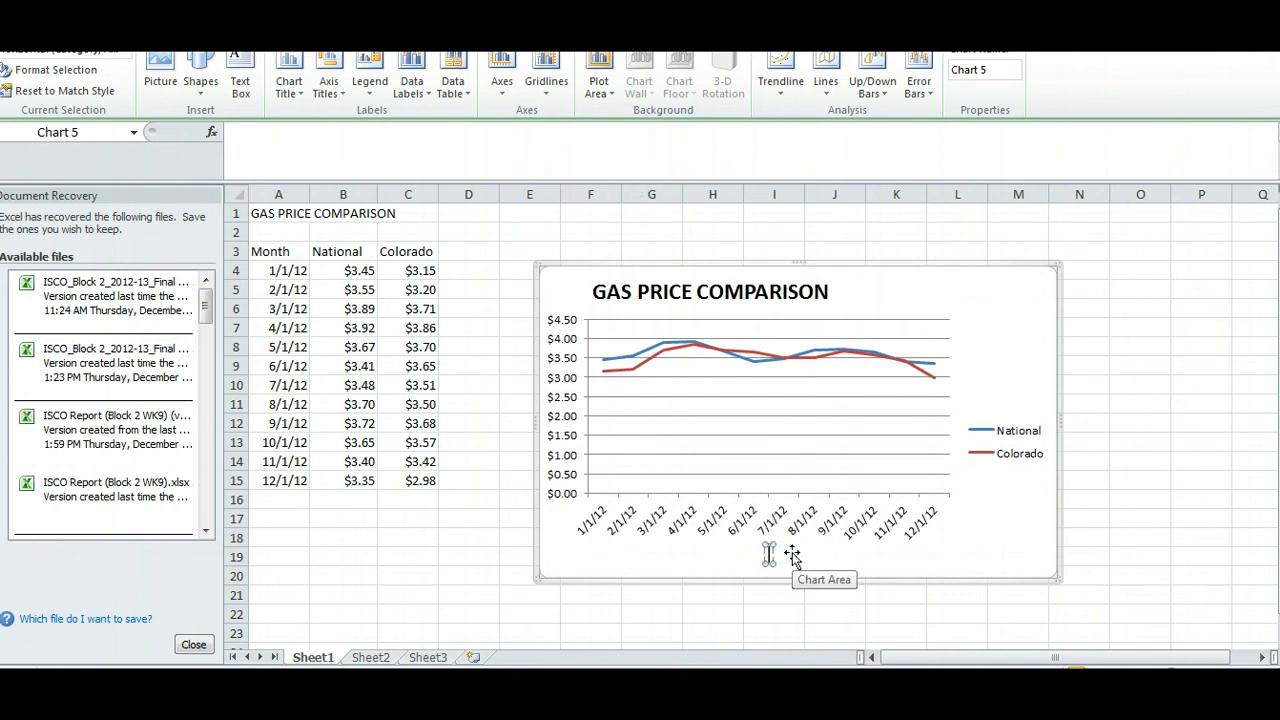
text(MONTHS)
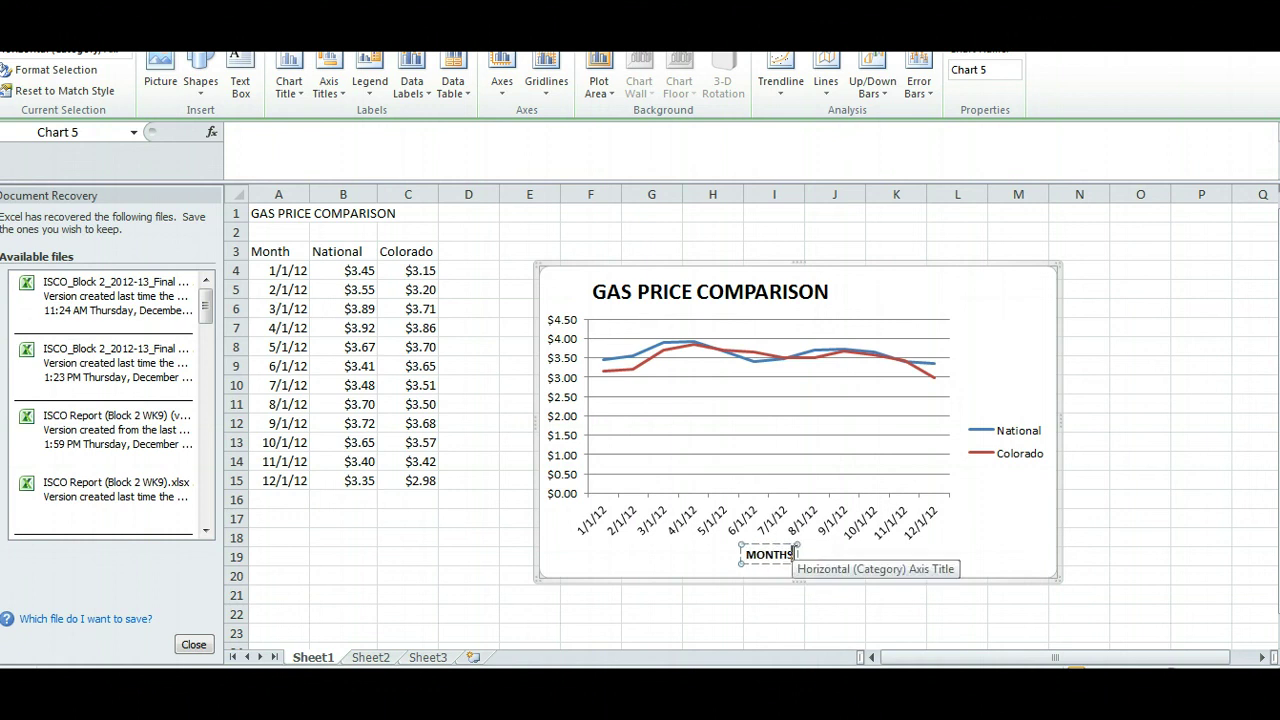
- Add a primary vertical axis title in the Vertical Title style and replace its placeholder text with Cost
click(344, 97)
mouse_move(400, 135)
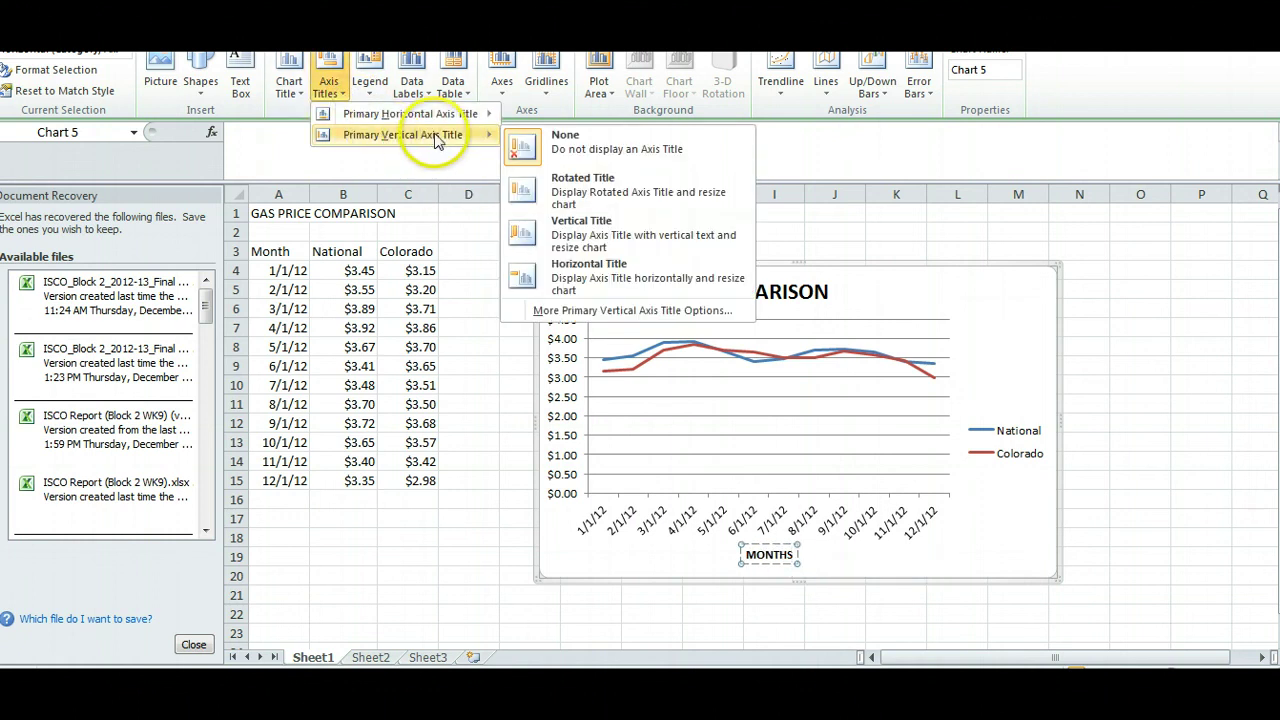
click(563, 247)
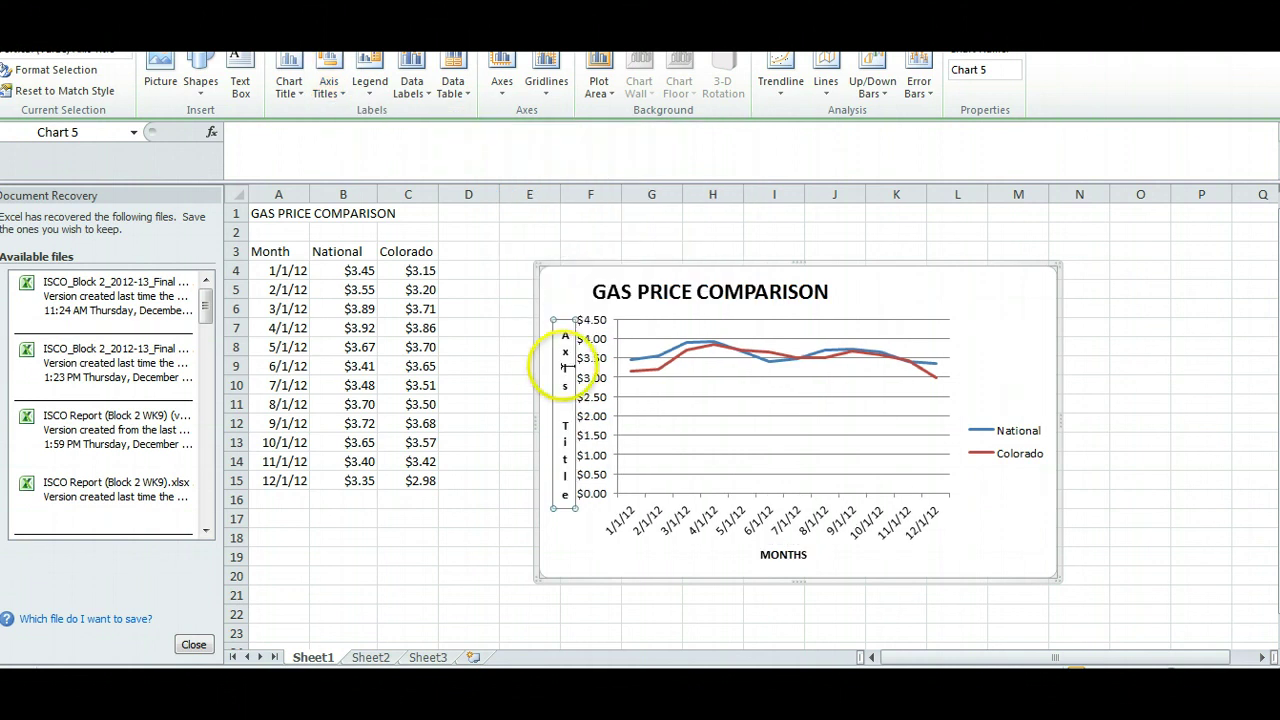
drag(563, 333, 565, 478)
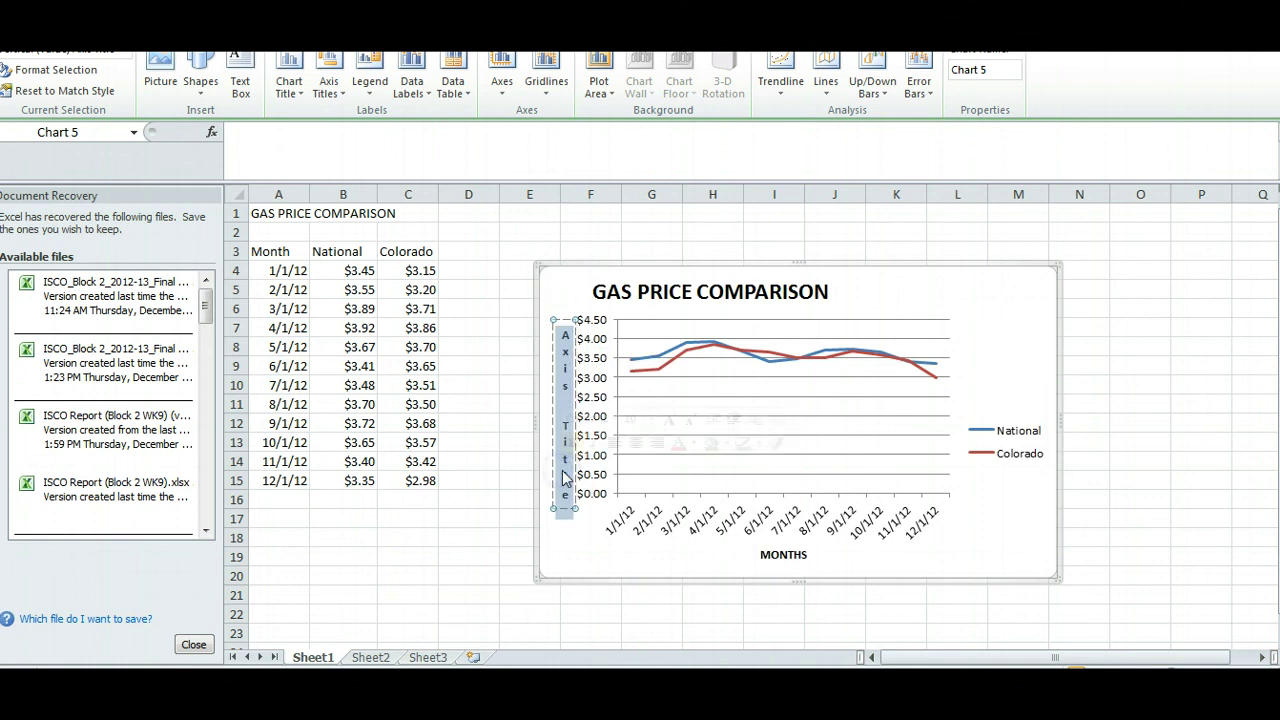
text(Cost)
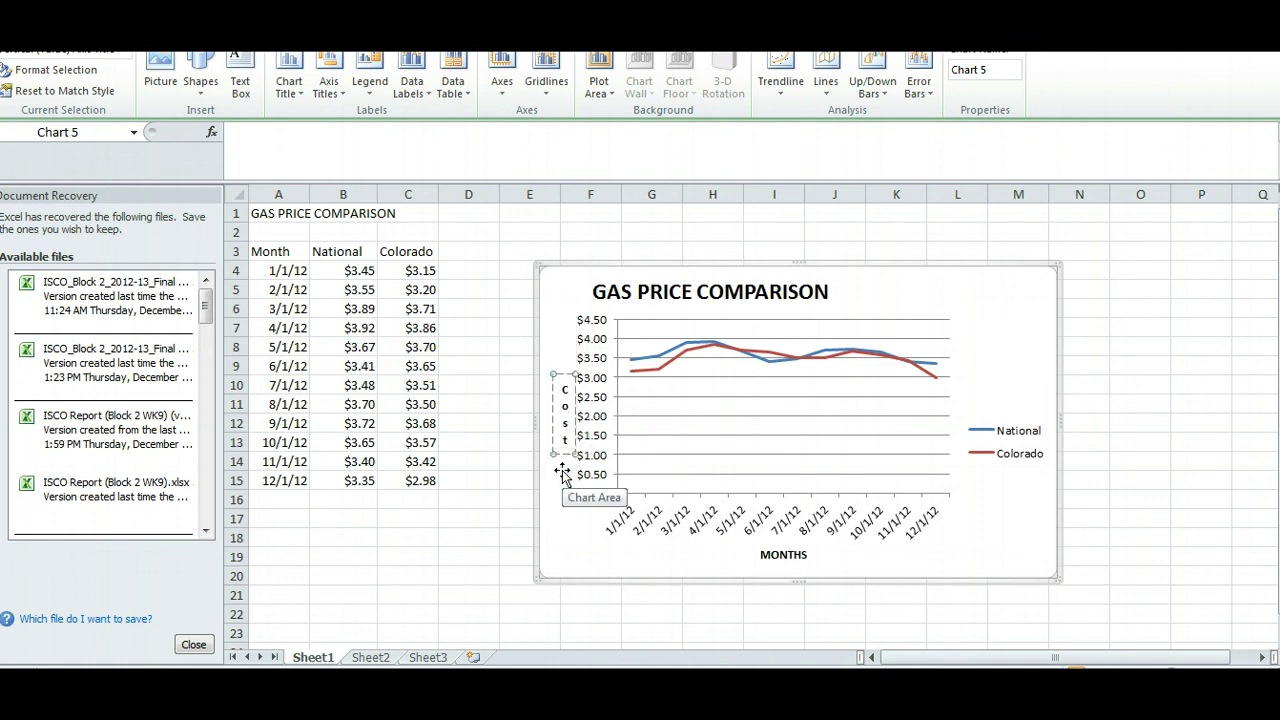
- Delete the stacked Cost title from the chart's vertical axis
click(564, 386)
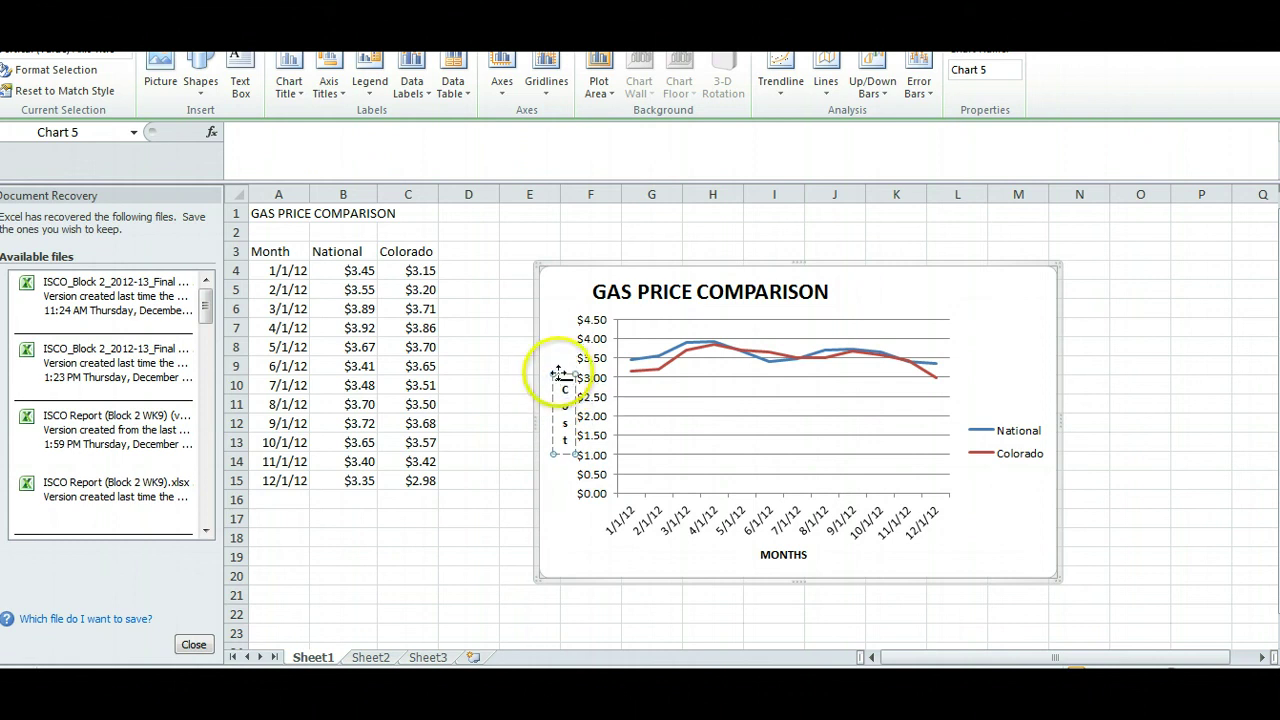
click(561, 375)
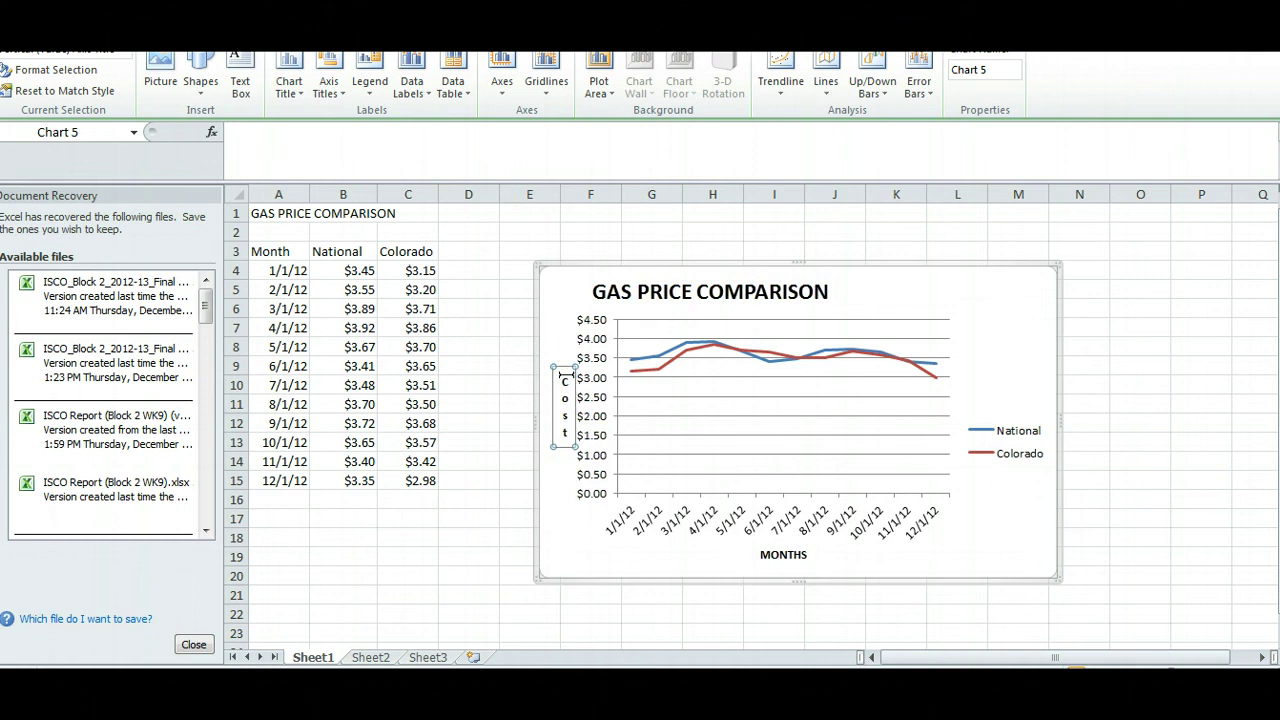
key(Delete)
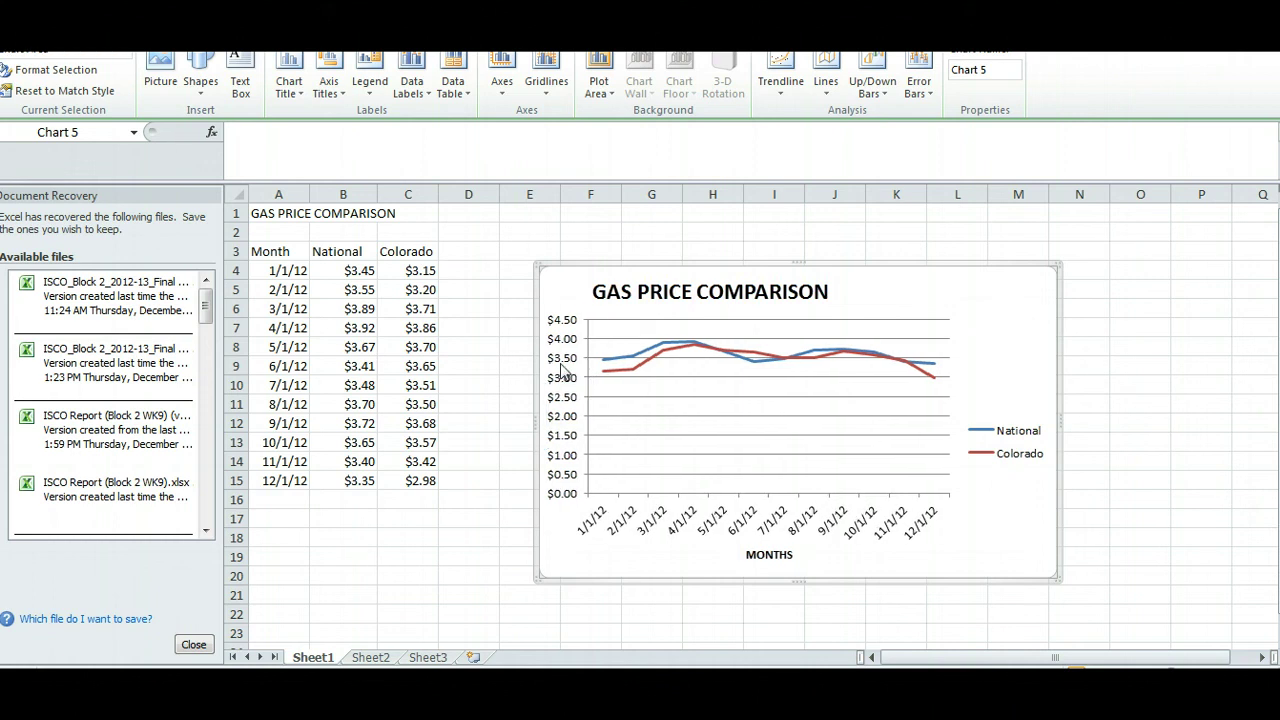
- Add a primary vertical axis title to the chart using the Rotated Title option
click(343, 92)
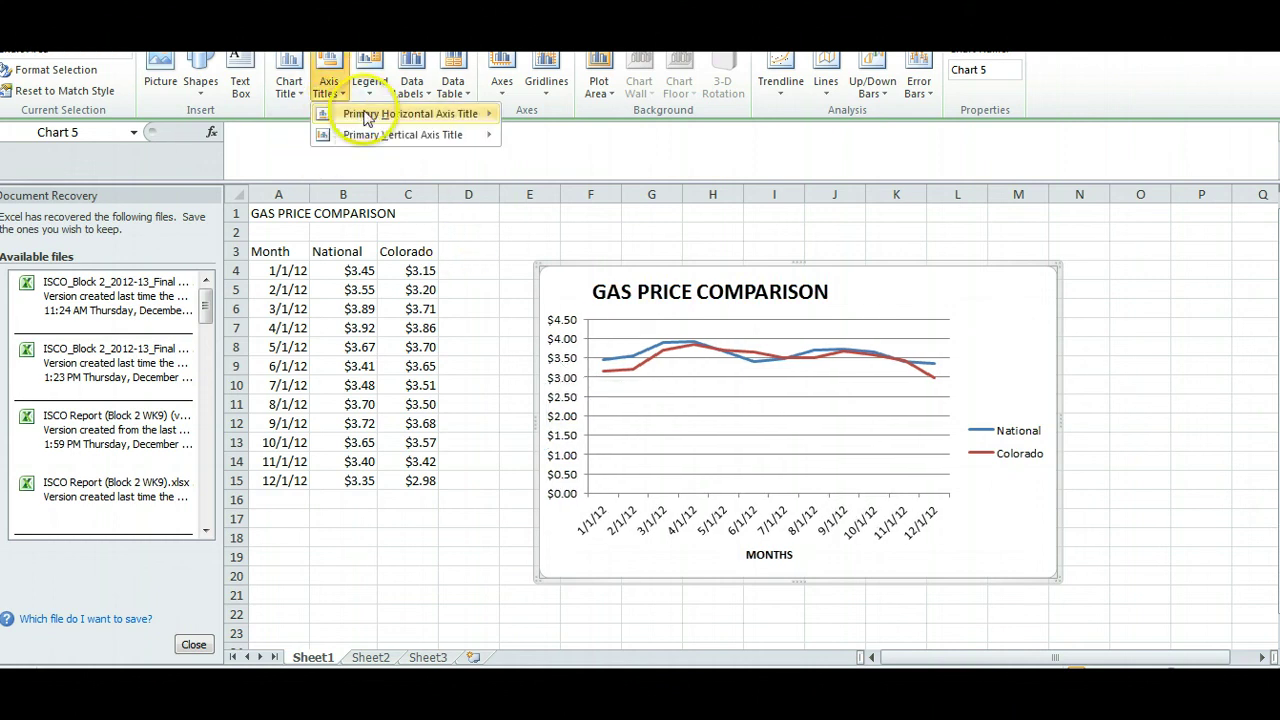
mouse_move(349, 114)
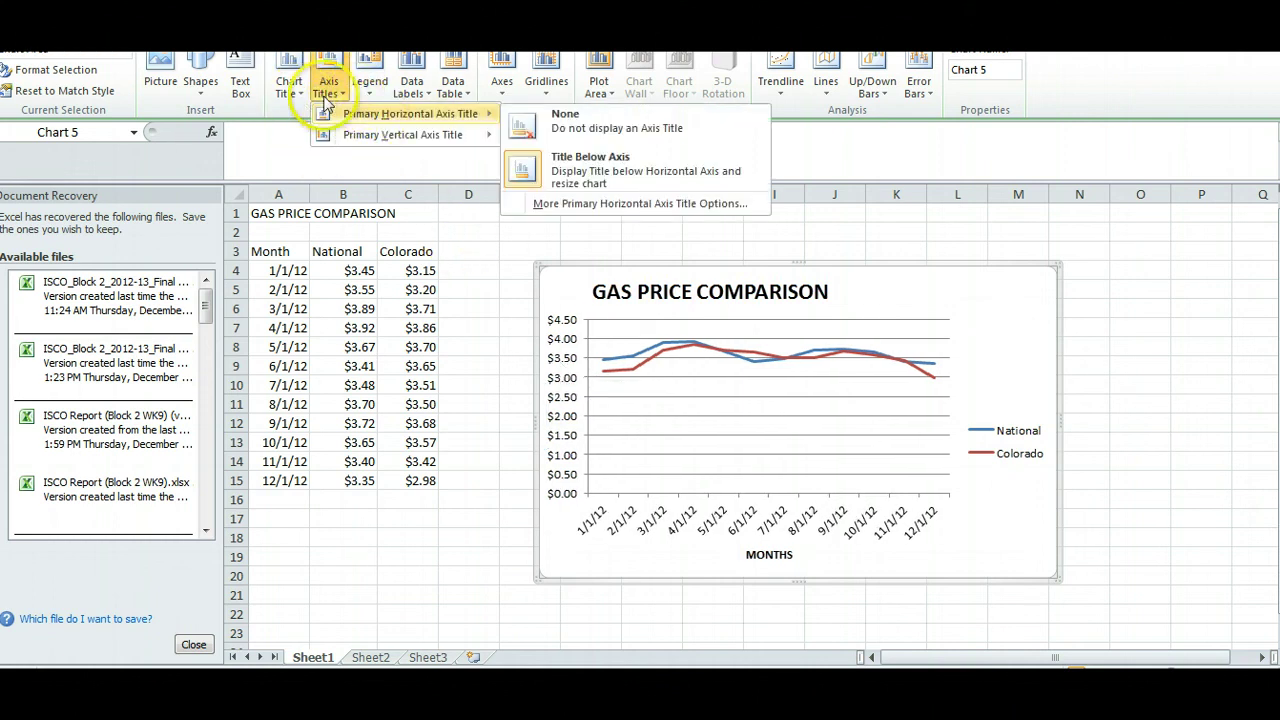
mouse_move(445, 138)
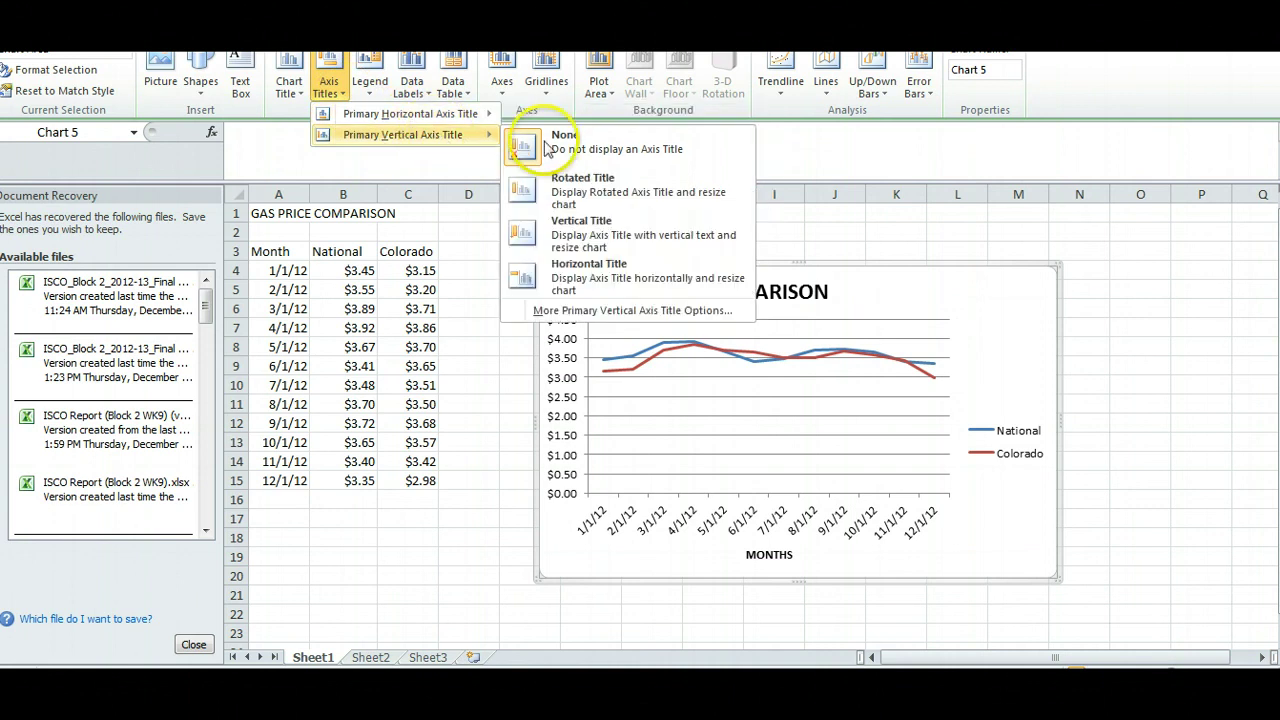
click(596, 188)
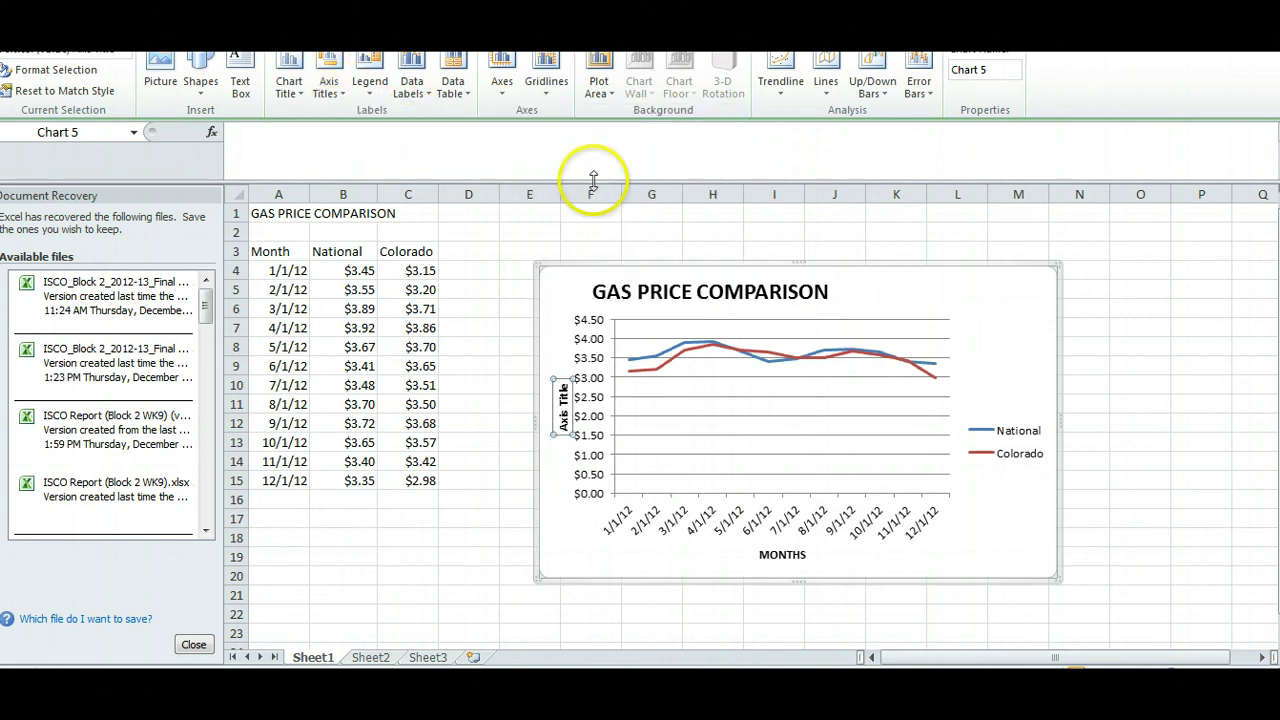
- Replace the rotated vertical axis title's placeholder text with COST PER GALLON
click(563, 394)
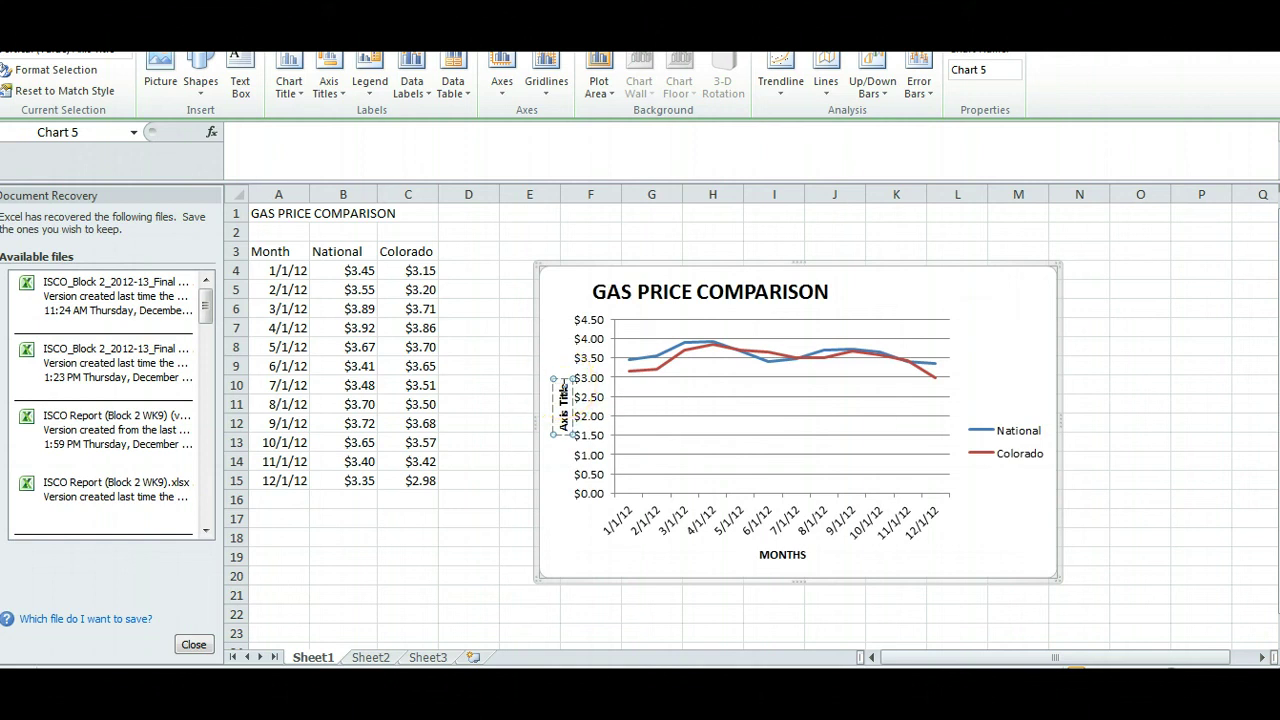
key(BackSpace)
key(BackSpace)
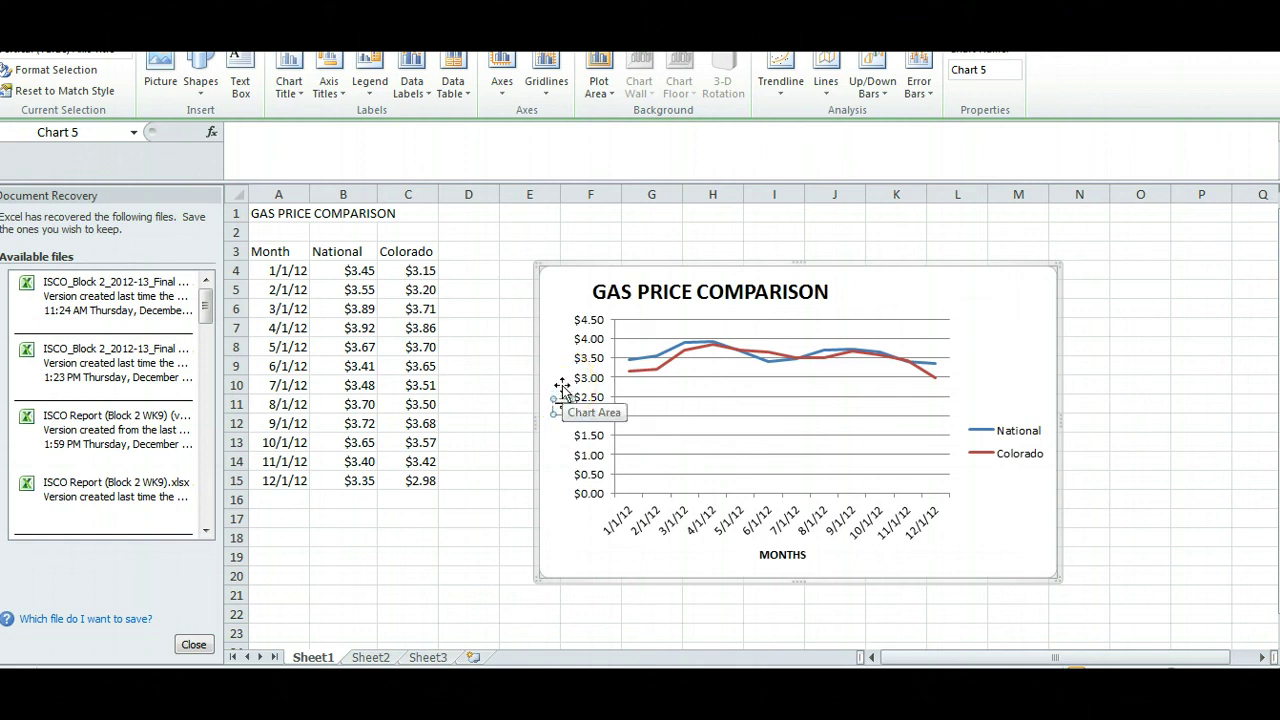
click(675, 424)
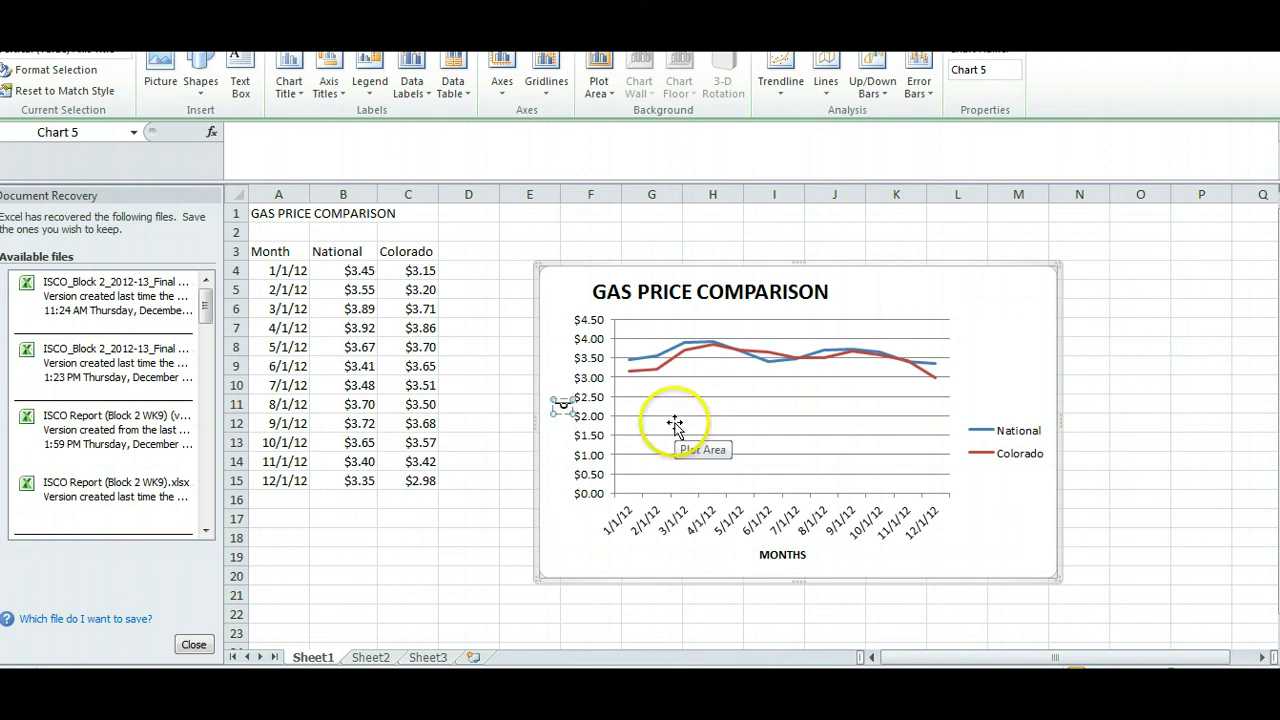
text(PER)
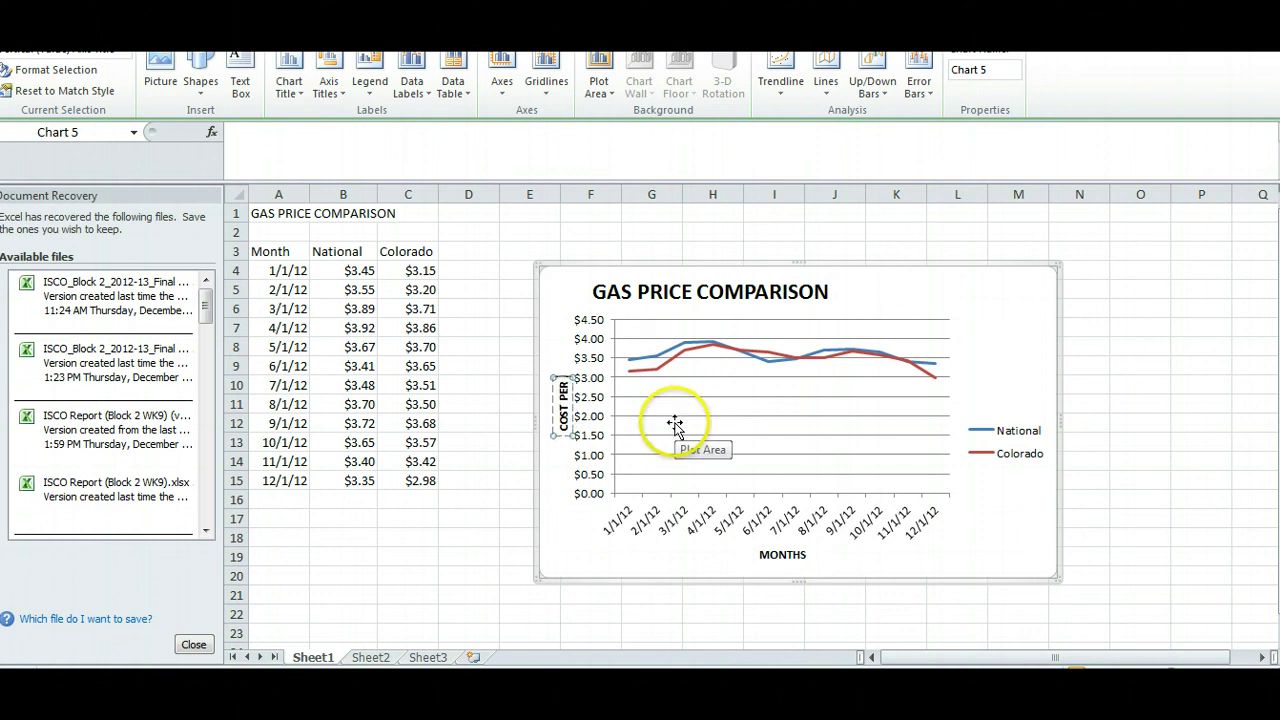
text( GALLON)
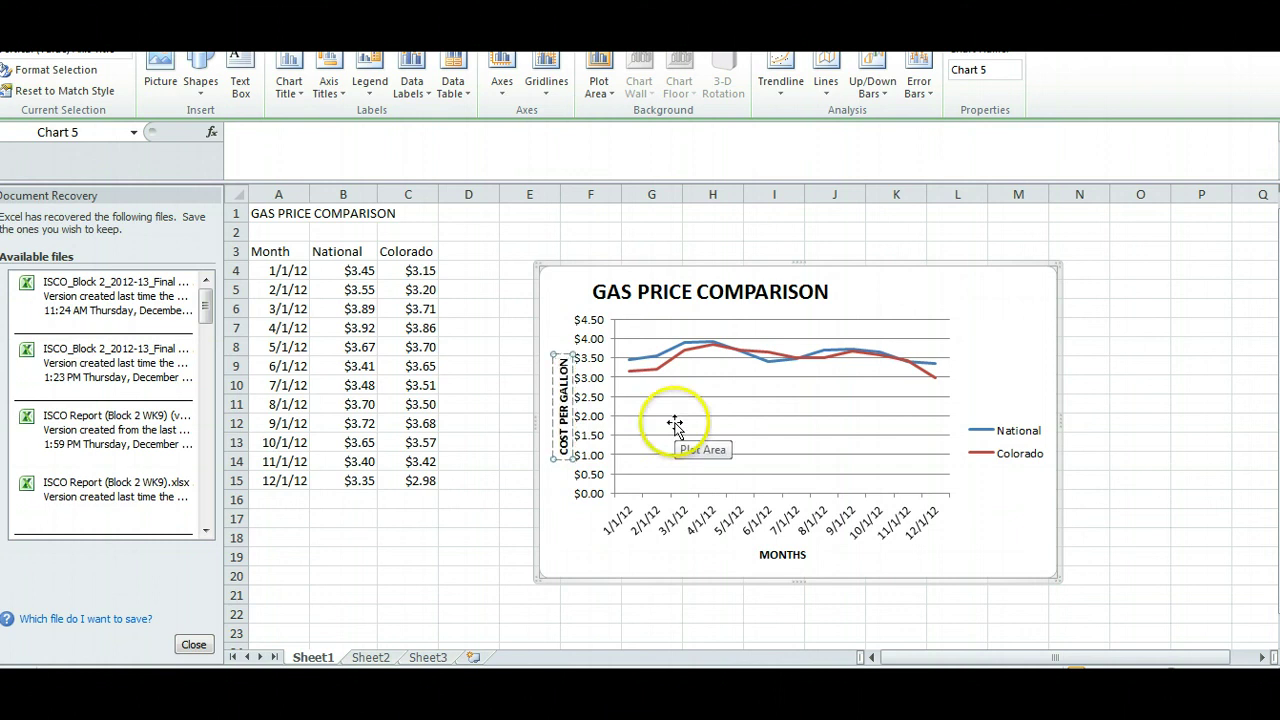
- Move the GAS PRICE COMPARISON chart title rightward so it is centred above the plot area
click(463, 554)
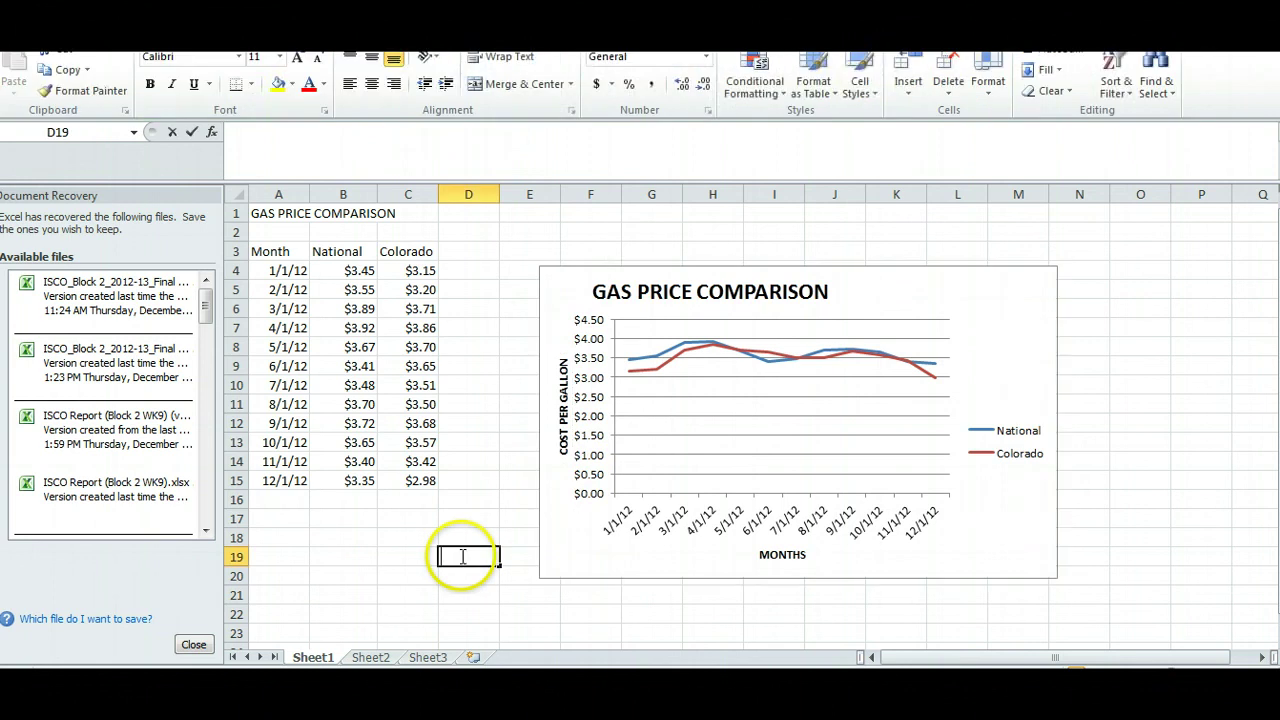
click(665, 294)
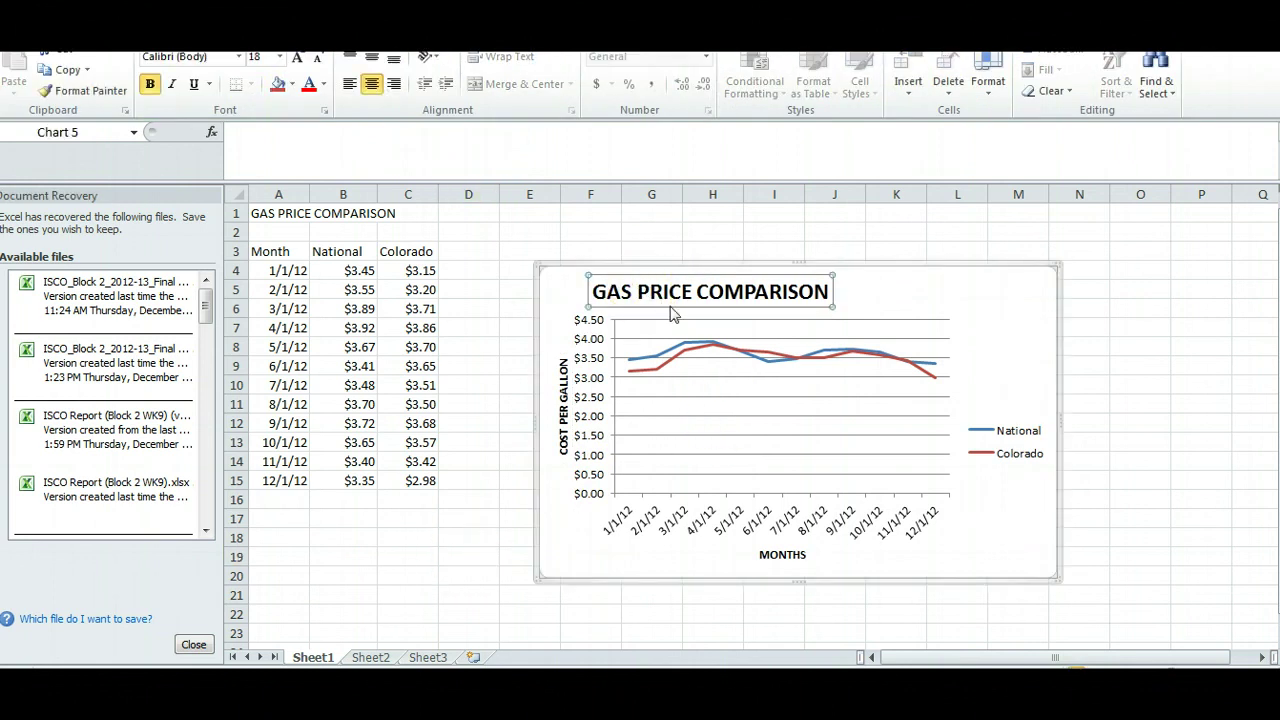
drag(670, 308, 744, 308)
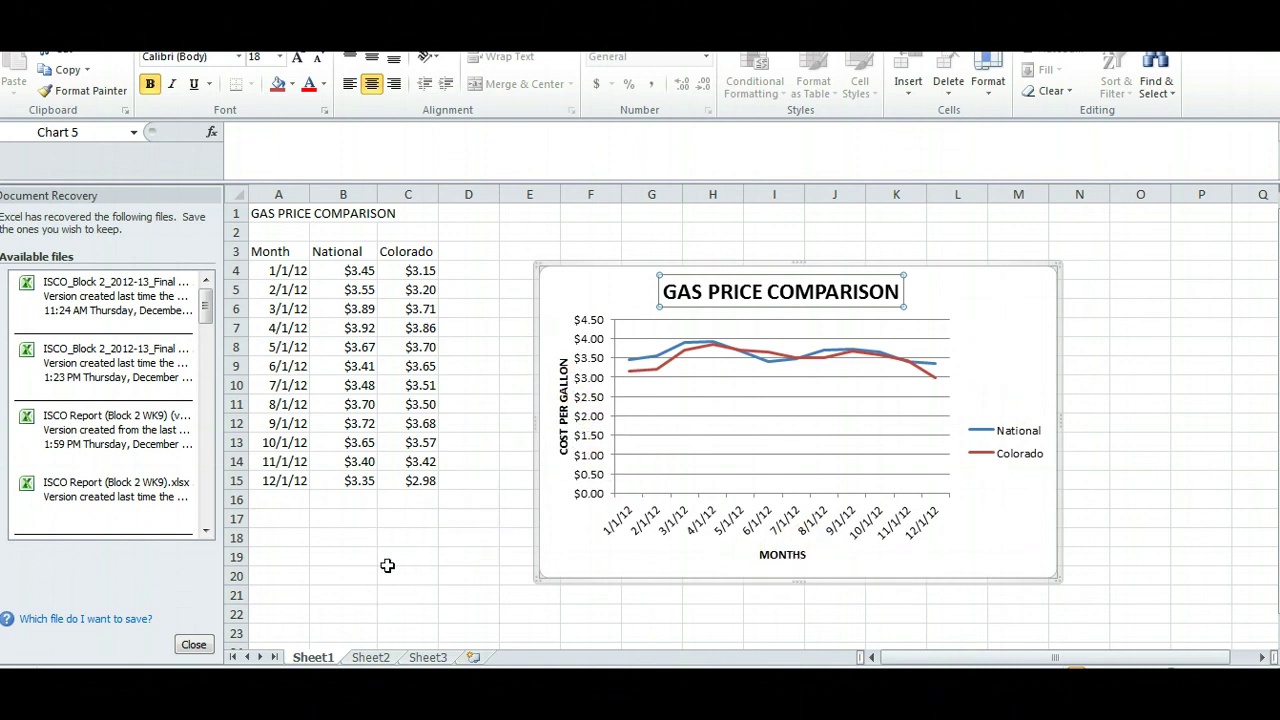
- Switch to the Computer Fundamentals course page in the browser, review the Unit 6 Project #2 grading rubric document, and return to the Excel workbook
mouse_move(677, 566)
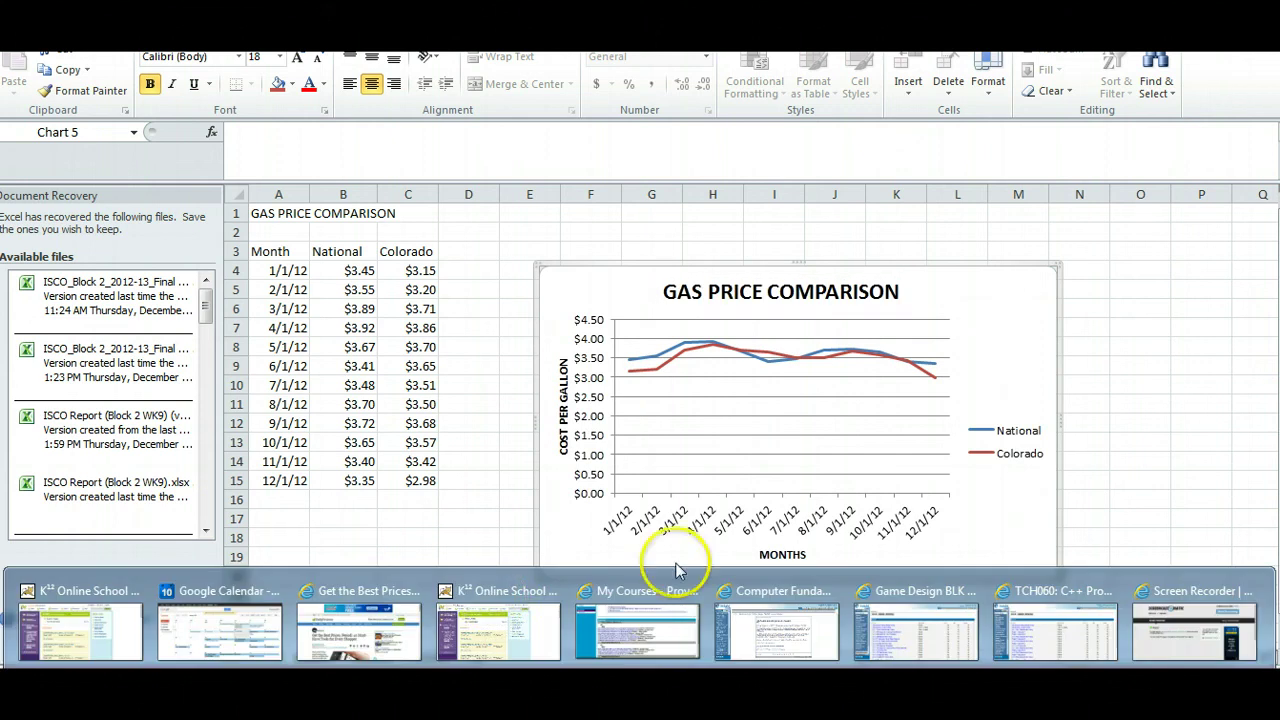
click(795, 632)
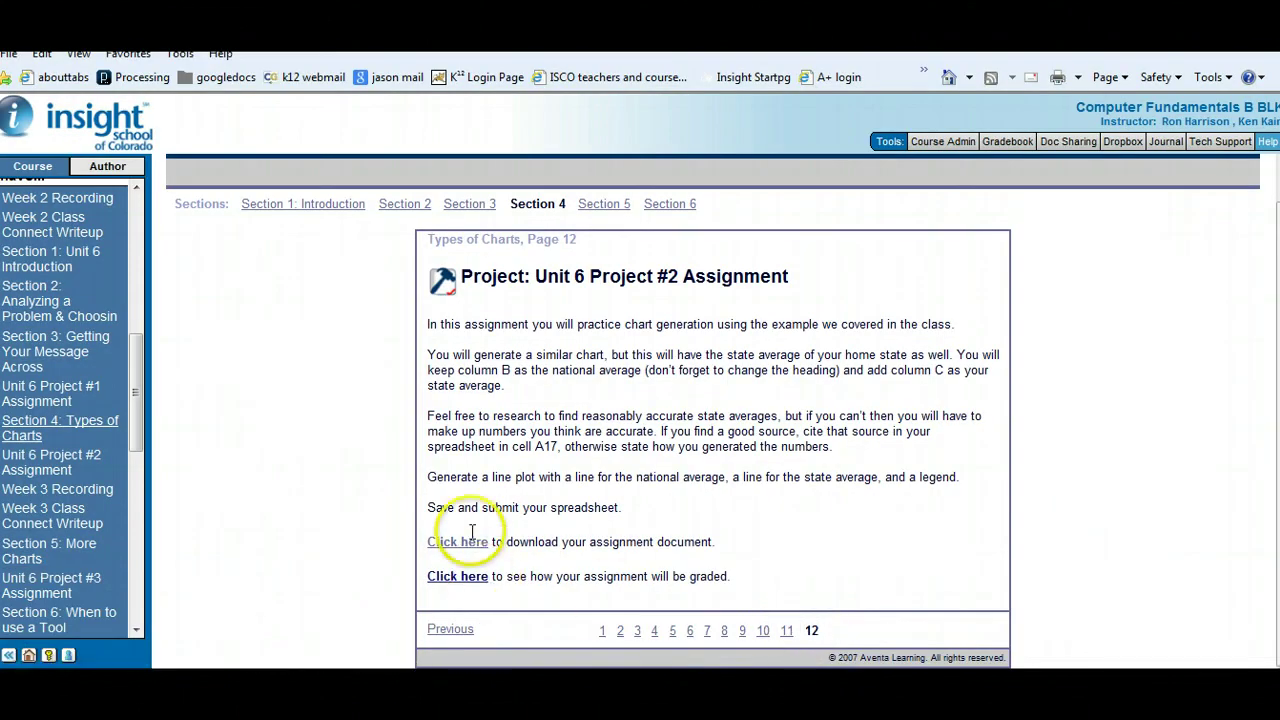
click(463, 578)
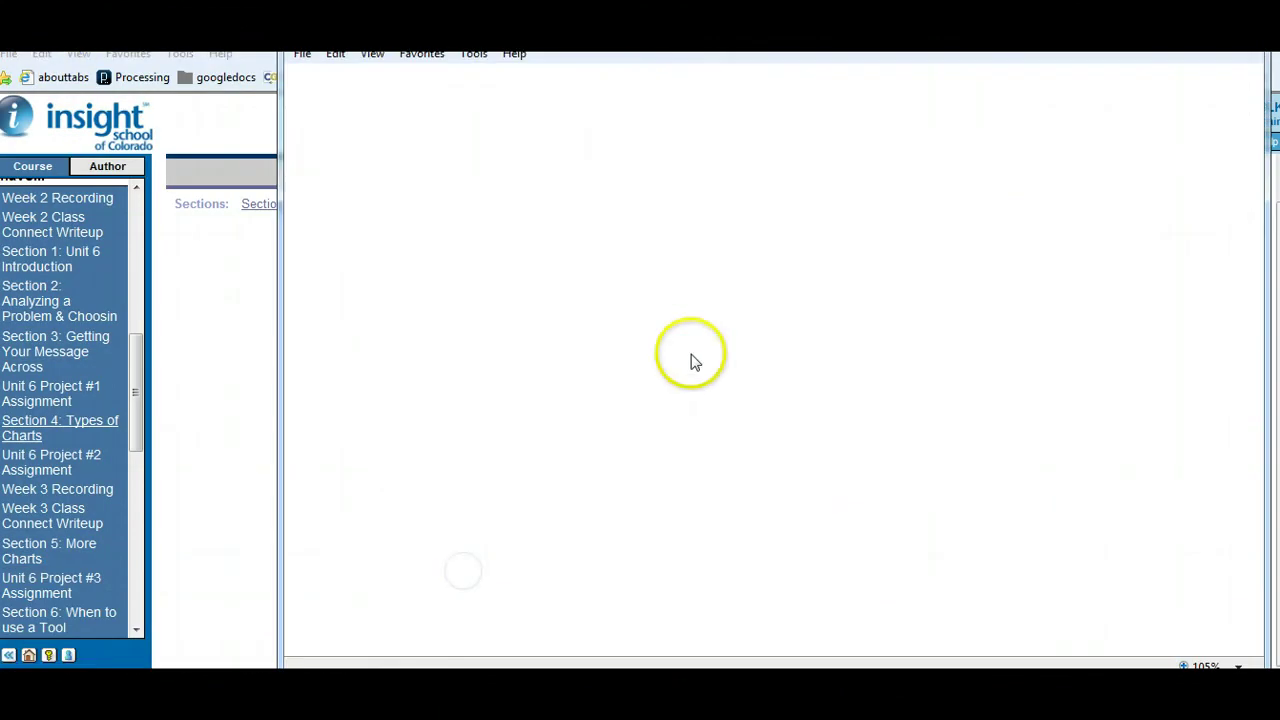
click(562, 328)
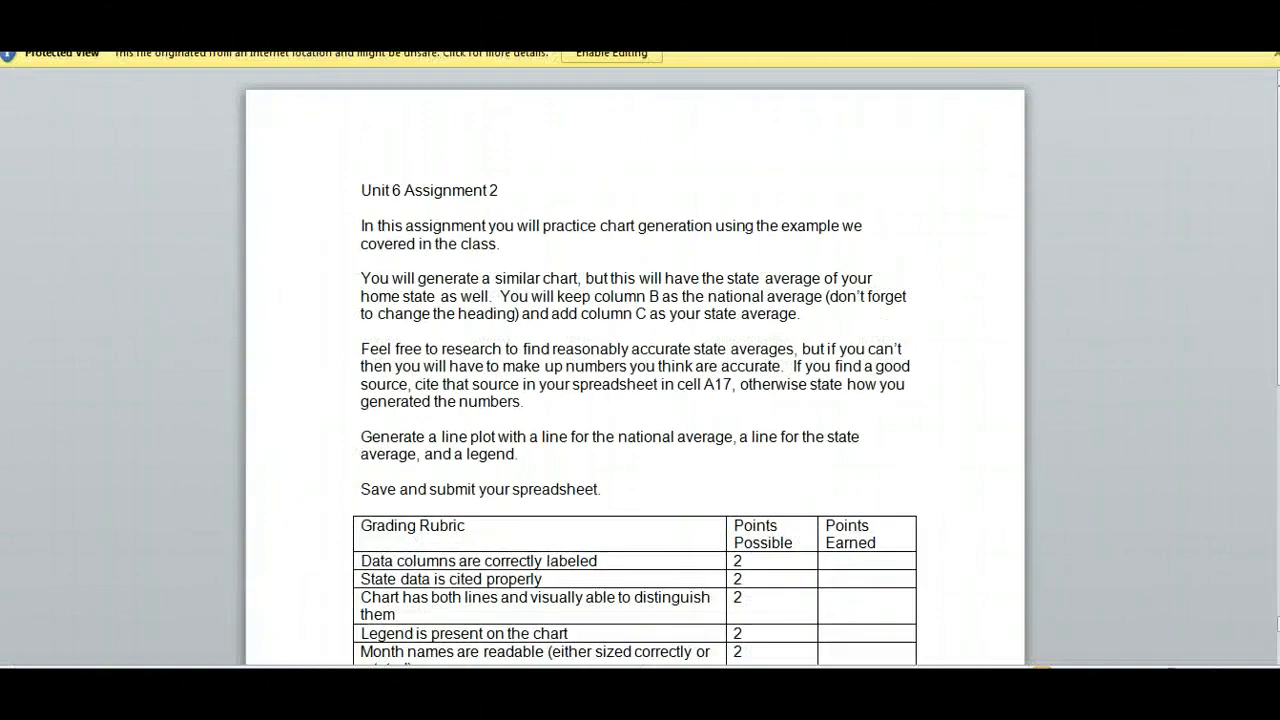
scroll(635, 400, down, 3)
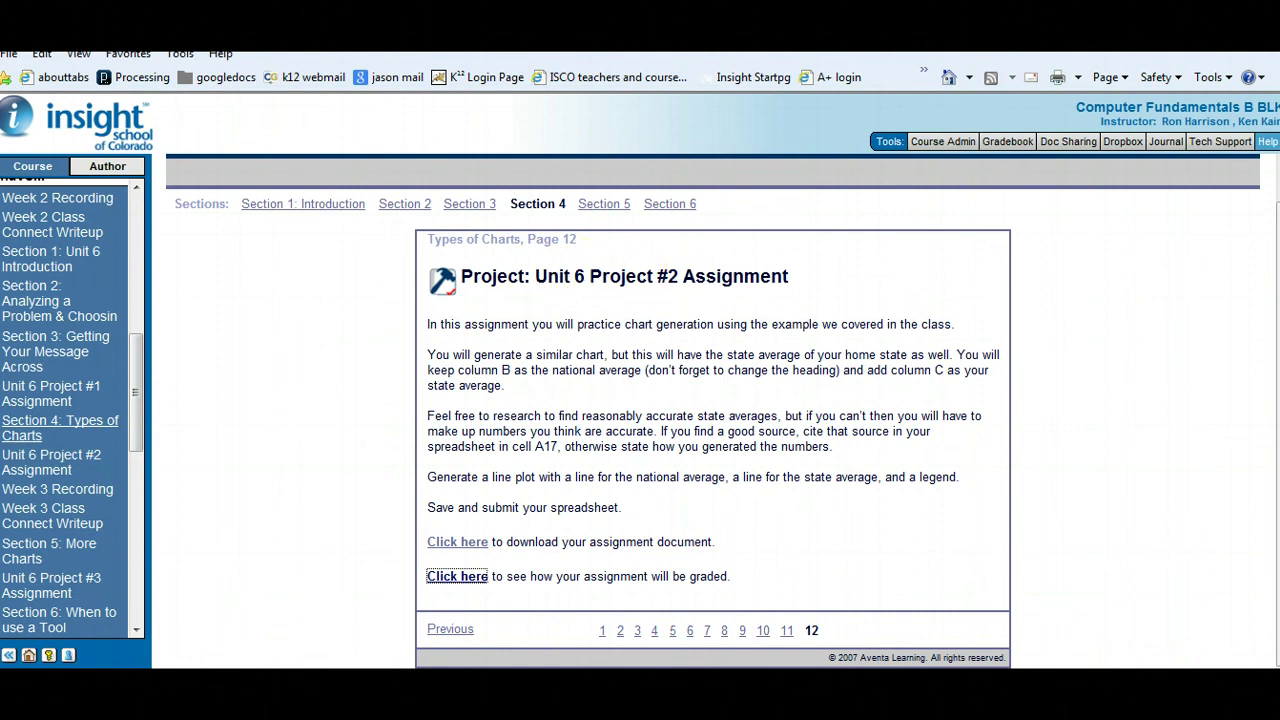
click(503, 597)
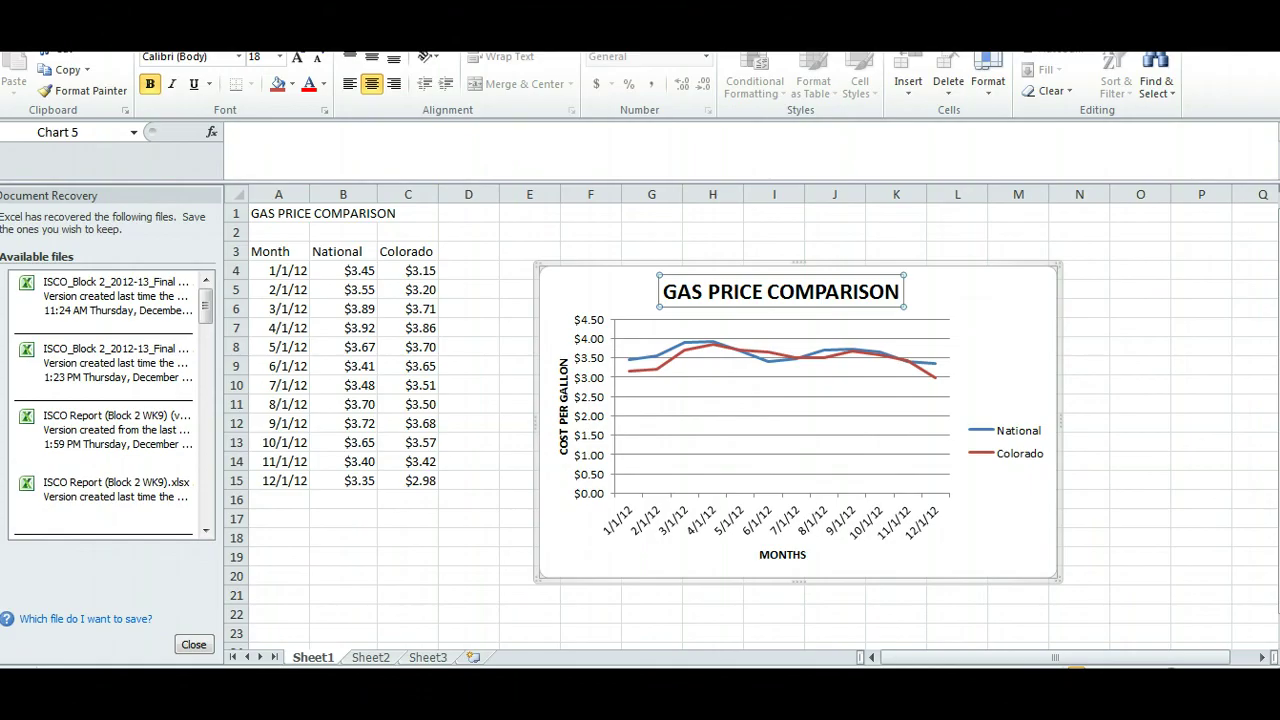
- Start saving the workbook as a new copy and choose the Comp FundB folder inside insight12-13Blk3 on the Desktop
click(20, 20)
click(53, 80)
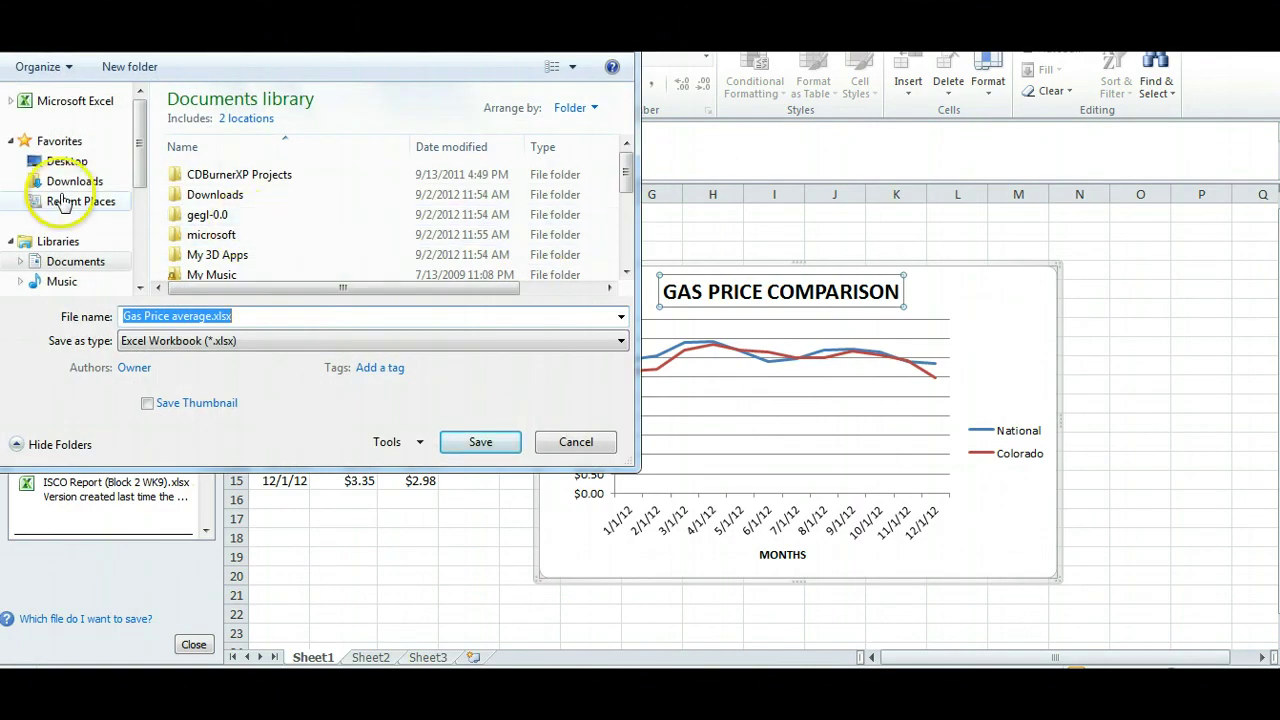
click(62, 161)
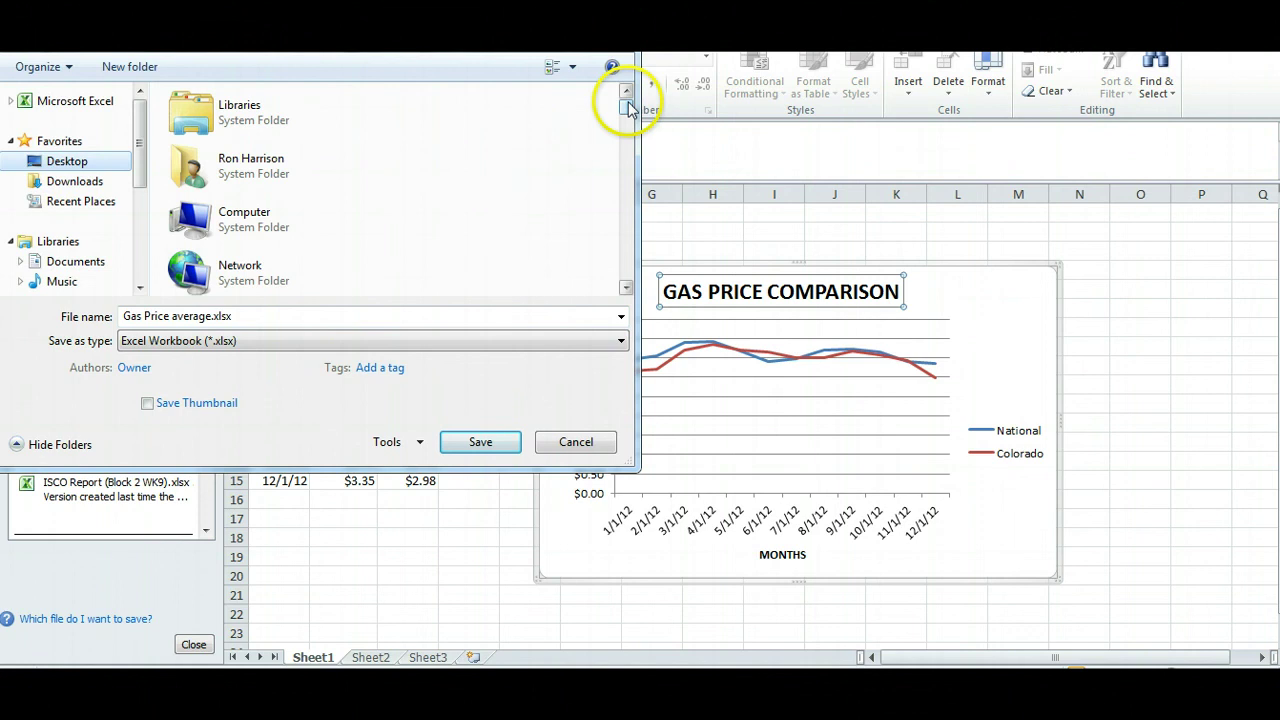
drag(628, 107, 627, 166)
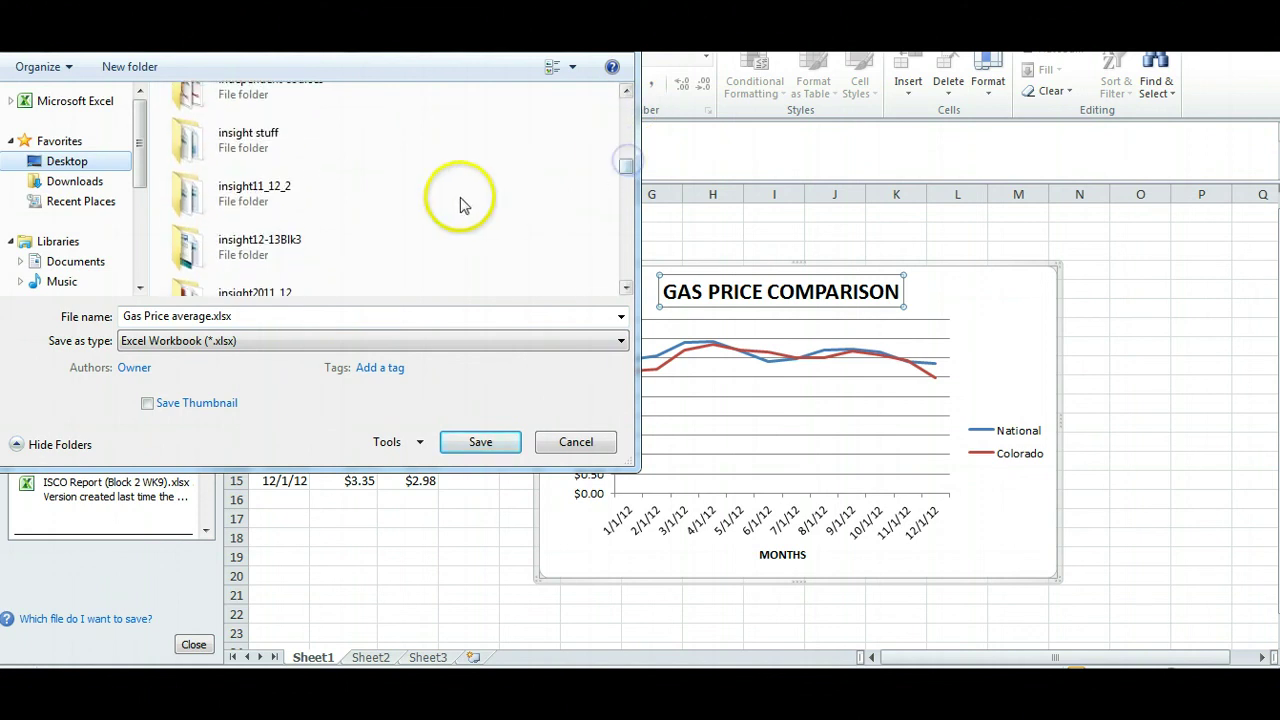
double_click(280, 248)
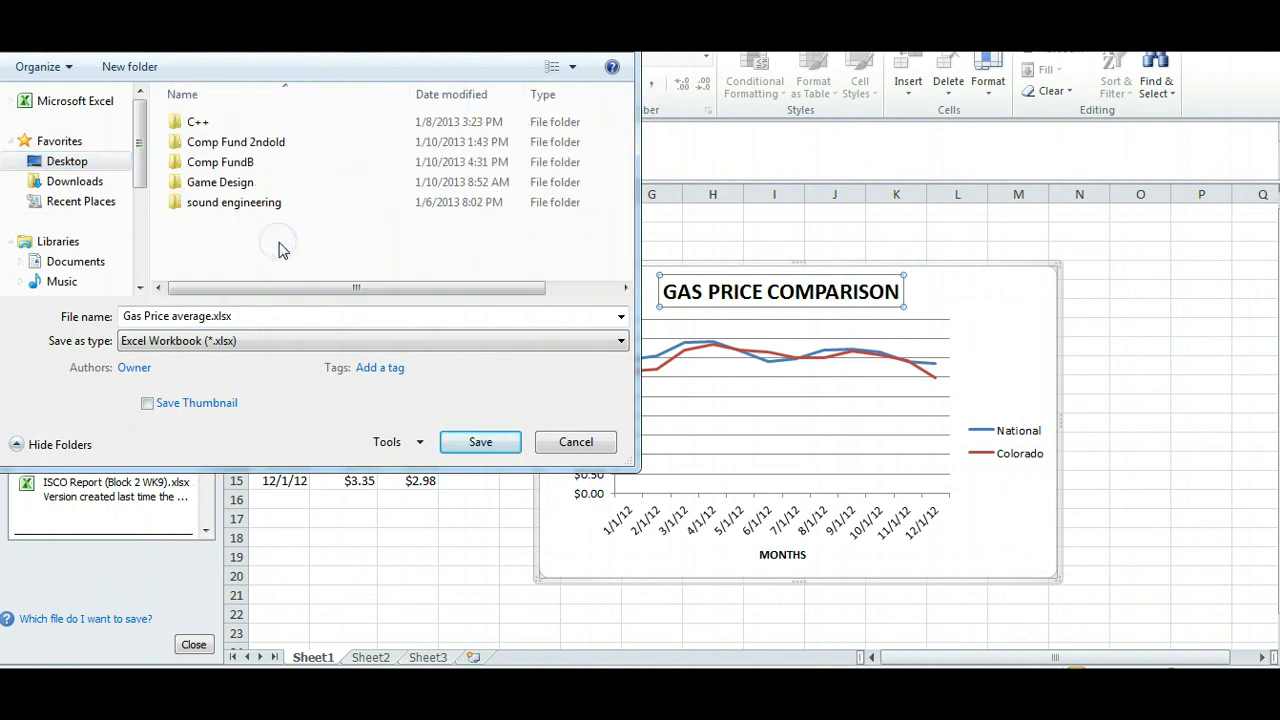
double_click(211, 162)
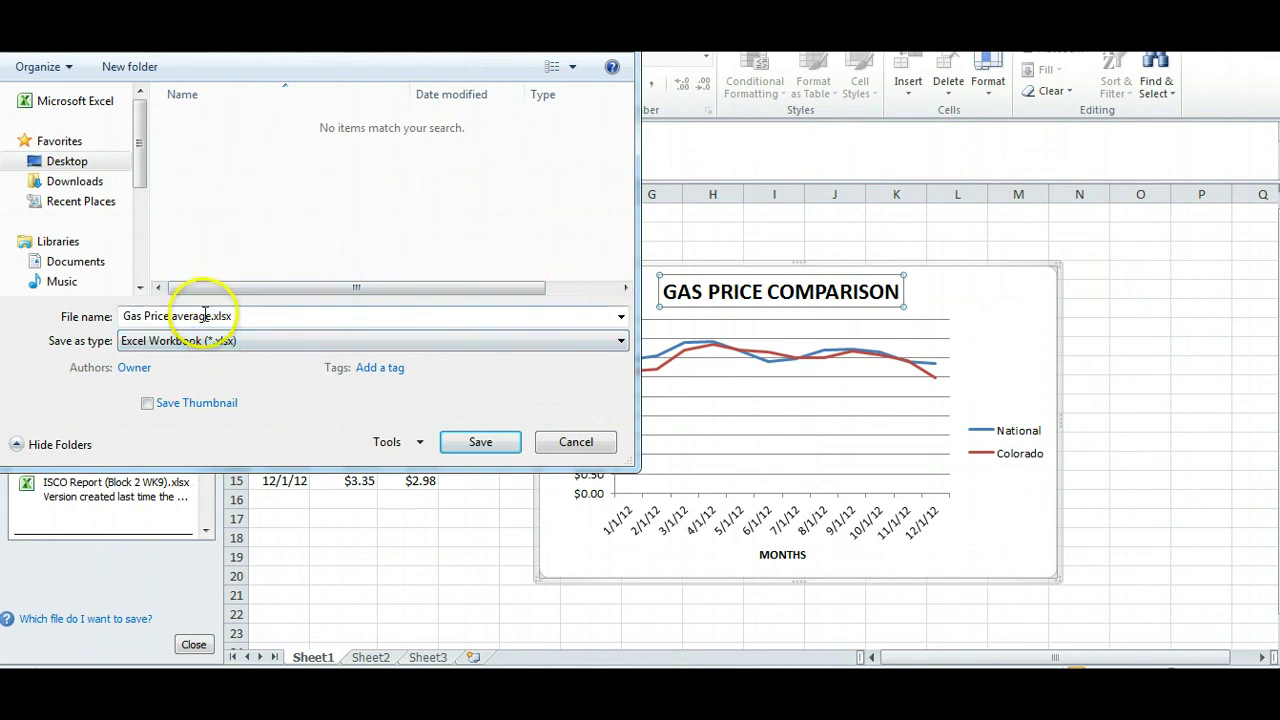
- Name the file Unit6Project2 and save it as an Excel Workbook (*.xlsx)
click(211, 316)
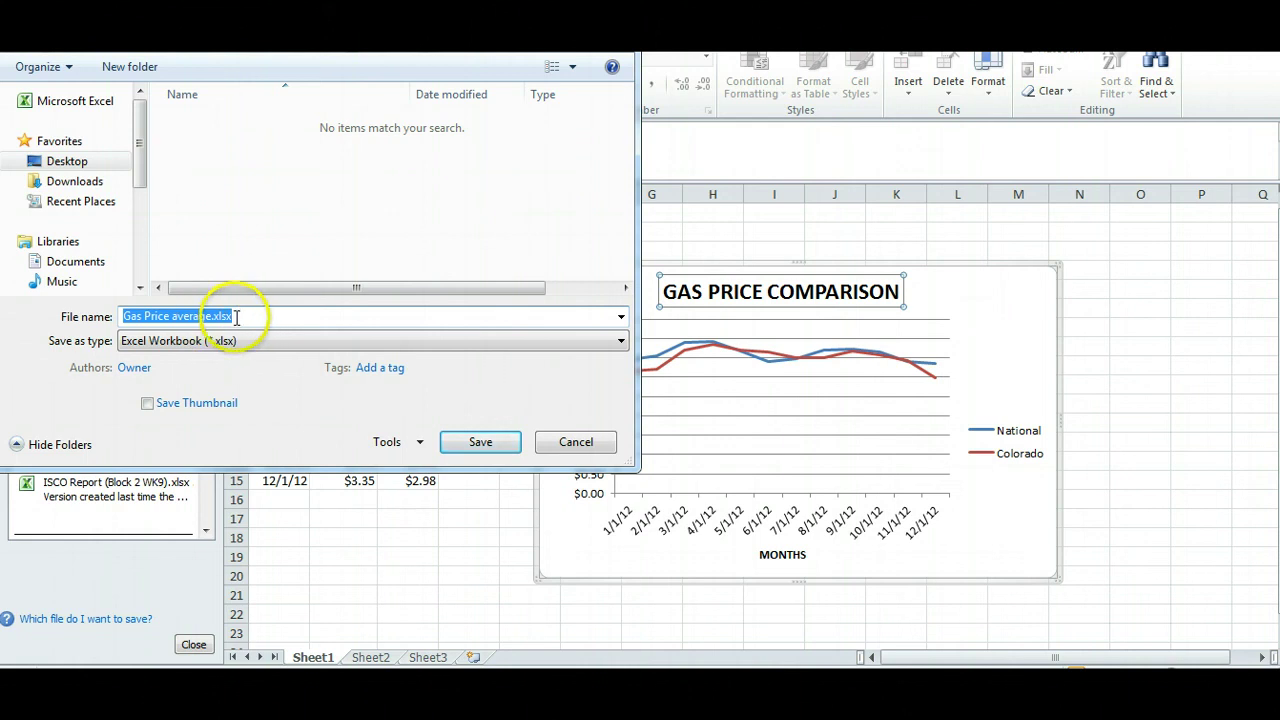
click(236, 316)
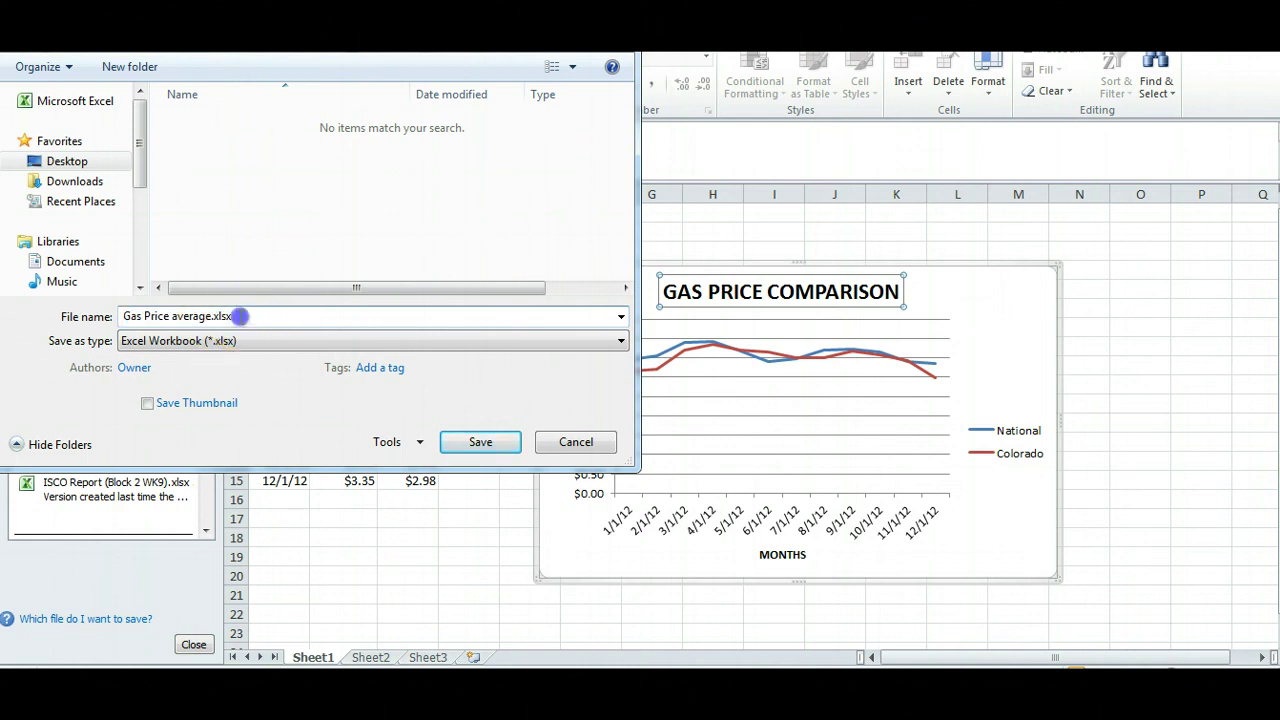
double_click(240, 316)
key(BackSpace)
key(BackSpace)
key(BackSpace)
text(Uni)
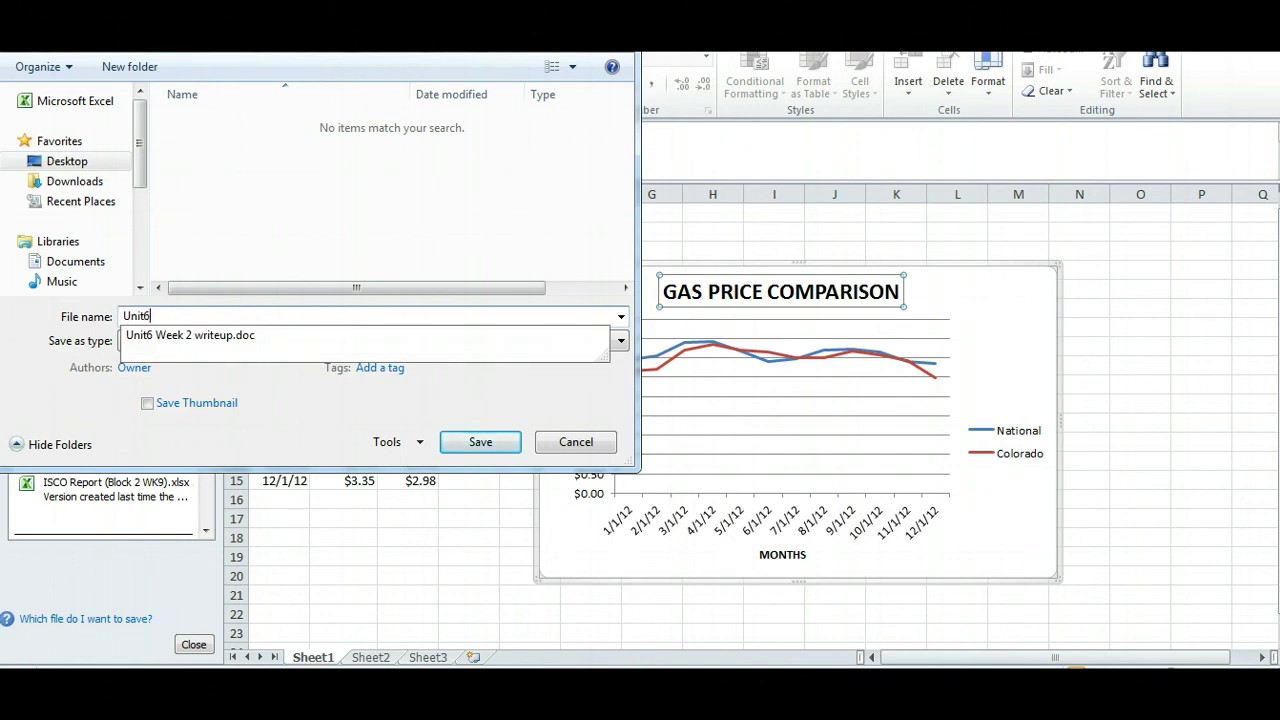
text(t6Project2)
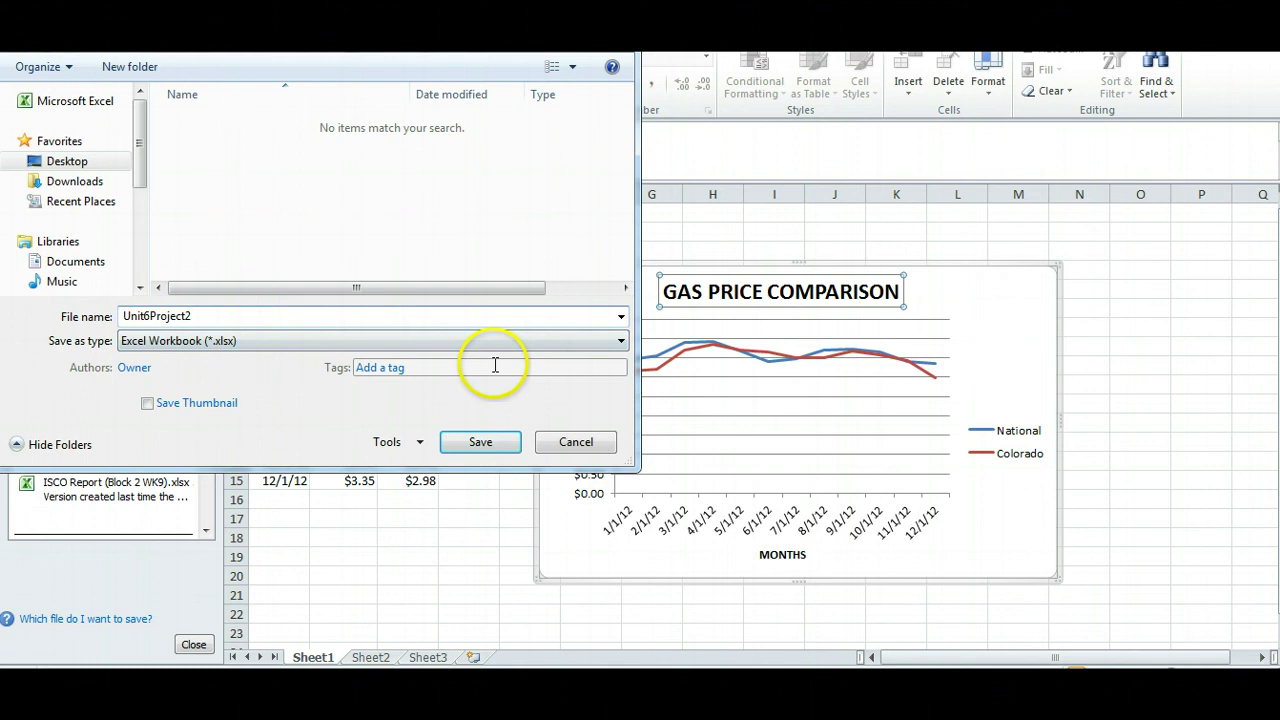
click(486, 449)
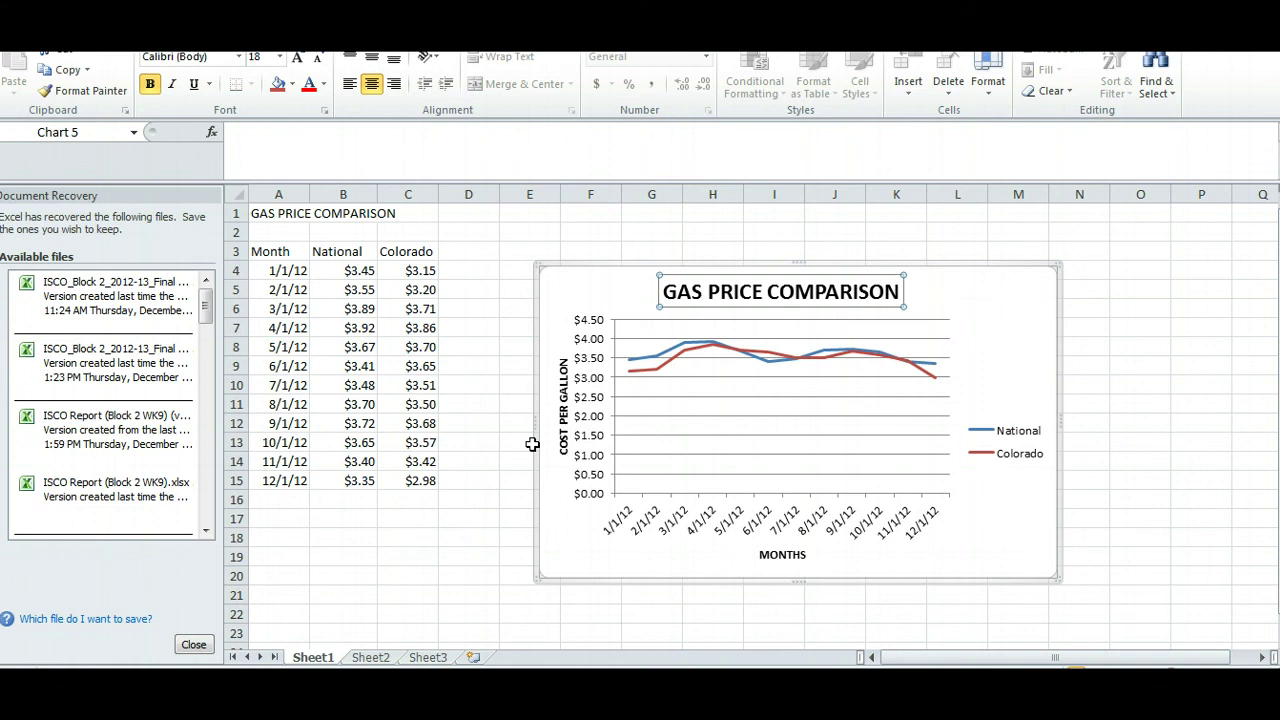
click(379, 544)
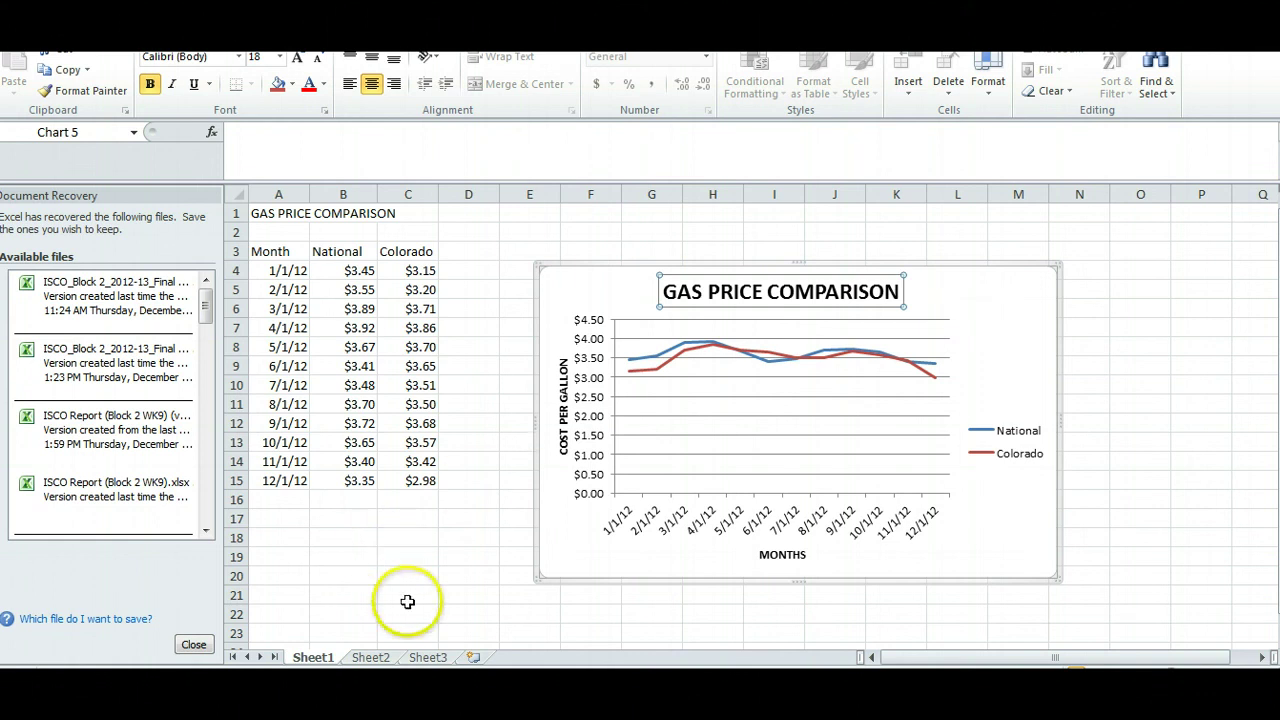